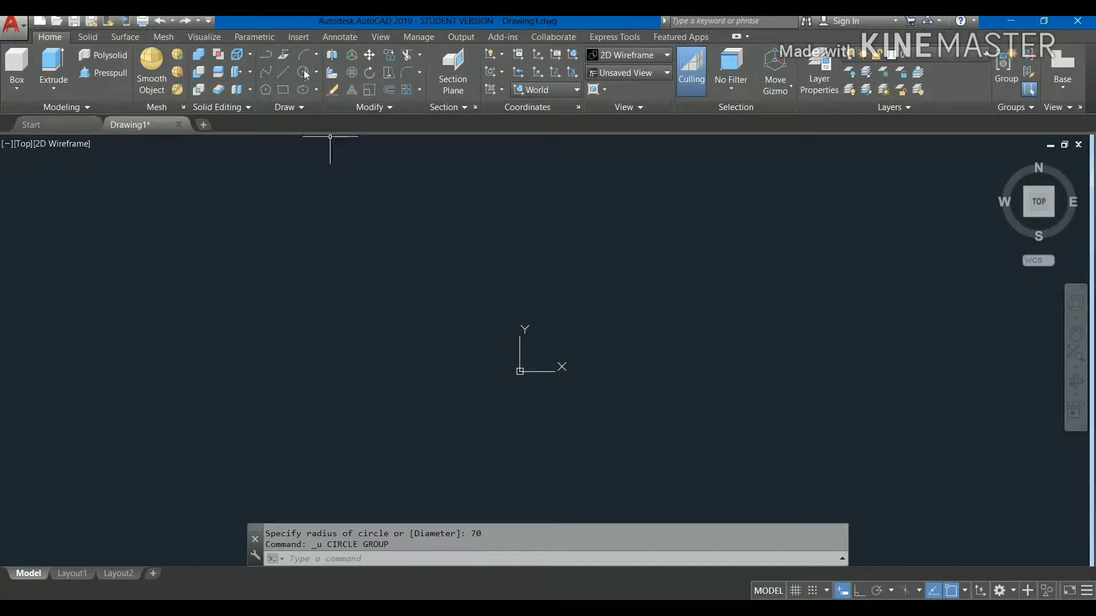
Draw a radius-70 circle centred at 0,0
{"action": "left_click", "coordinate": [303, 72]}
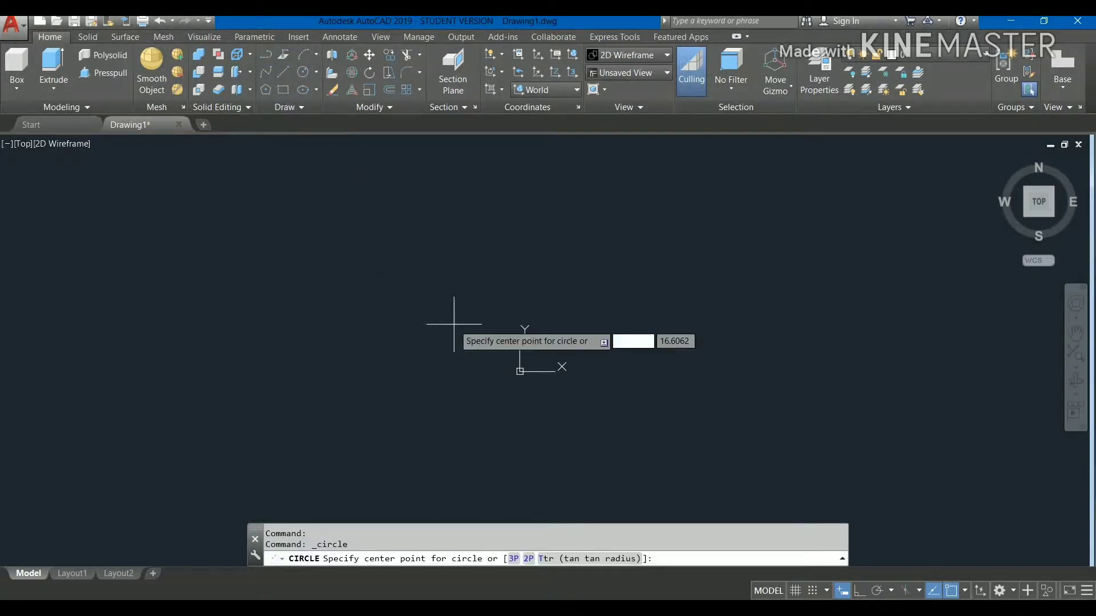
{"action": "type", "text": "0"}
{"action": "key", "text": "Tab"}
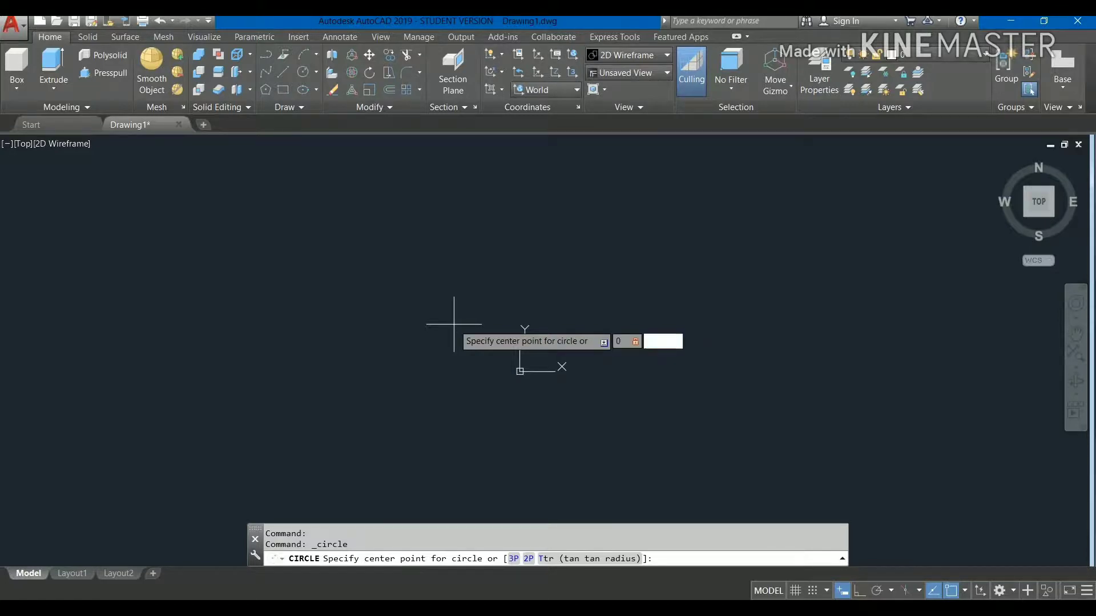
{"action": "type", "text": "0"}
{"action": "key", "text": "Return"}
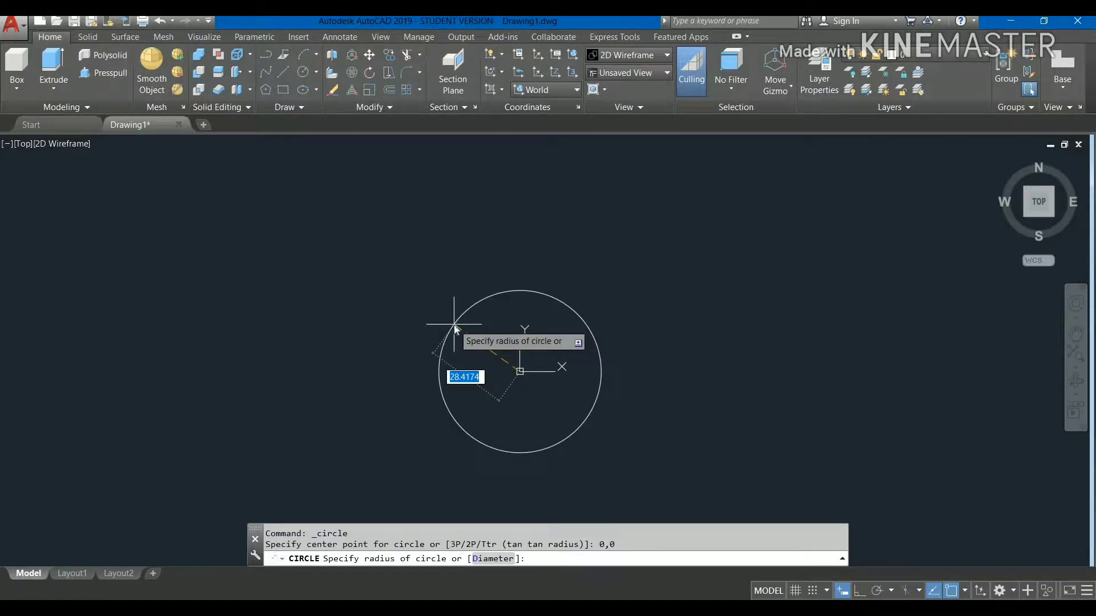
{"action": "type", "text": "70"}
{"action": "key", "text": "Return"}
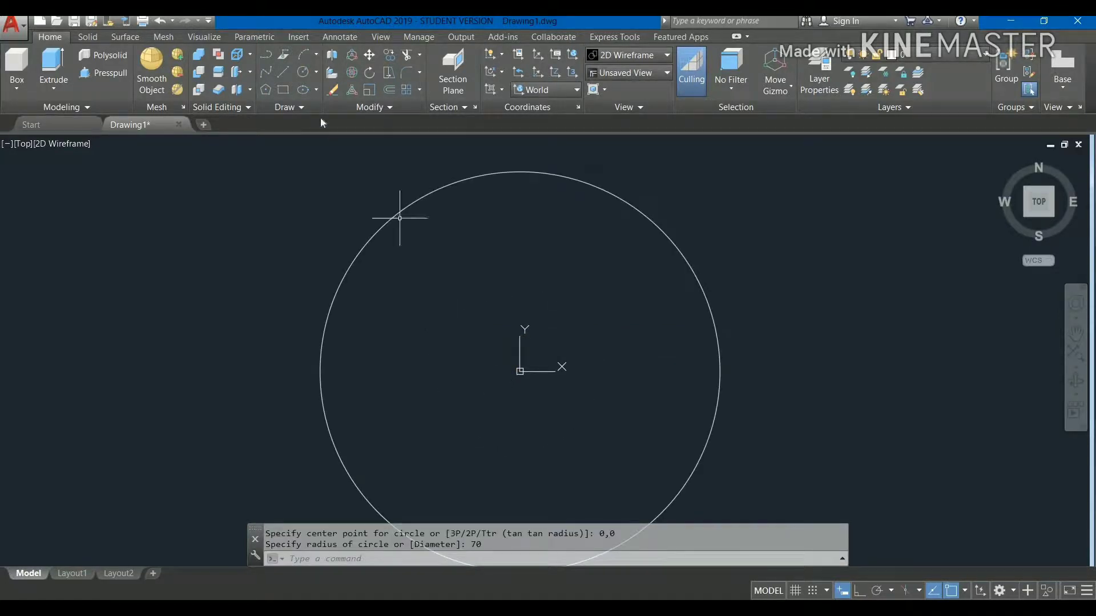
Add concentric circles of radius 40 and 20 on the origin
{"action": "left_click", "coordinate": [303, 72]}
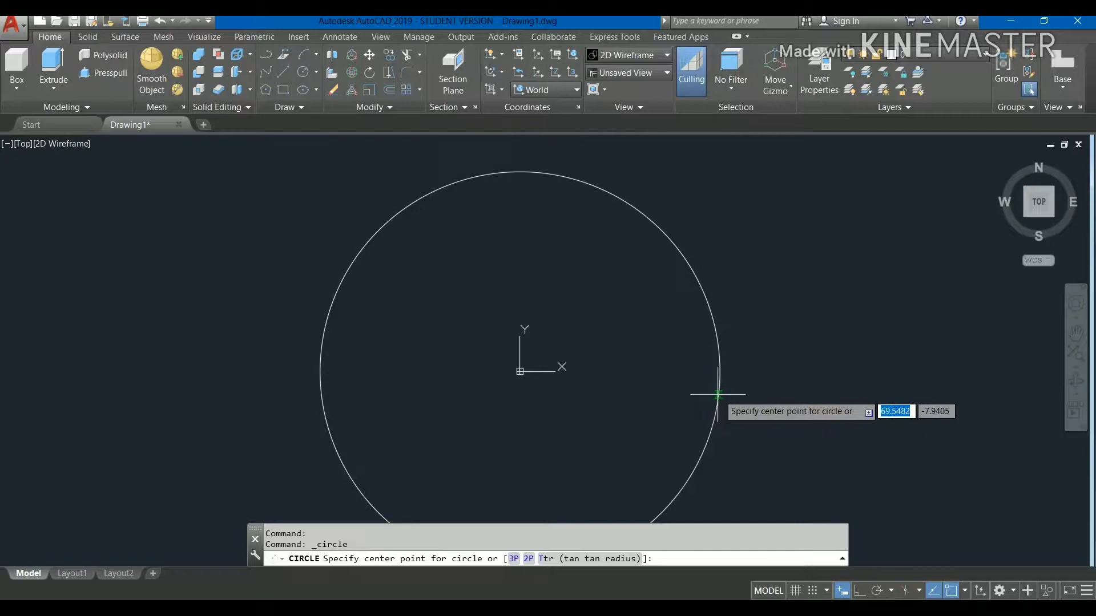
{"action": "left_click", "coordinate": [520, 371]}
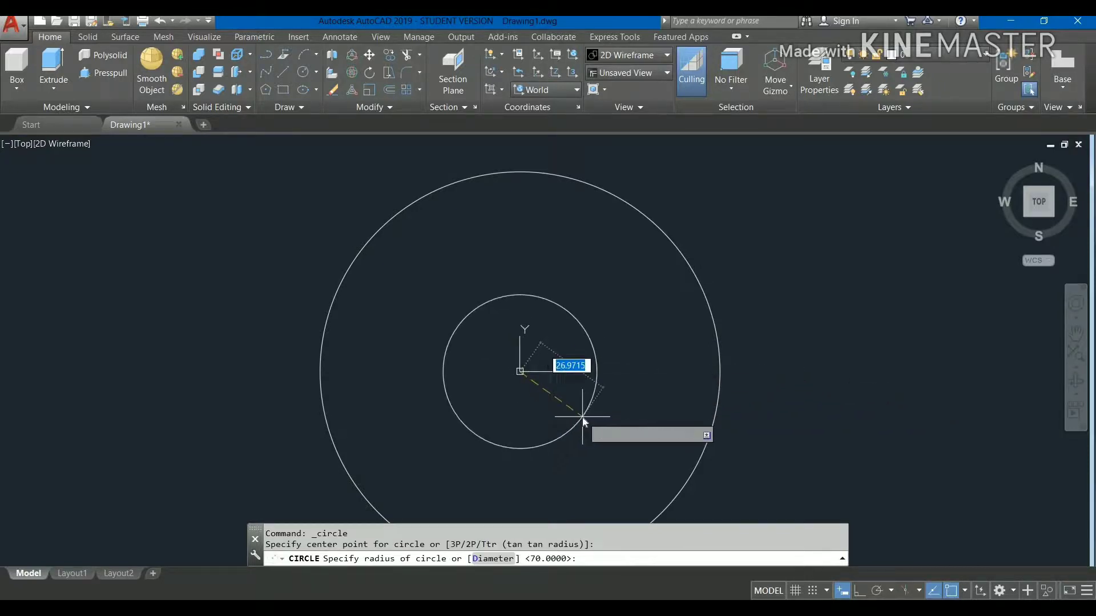
{"action": "type", "text": "40"}
{"action": "key", "text": "Return"}
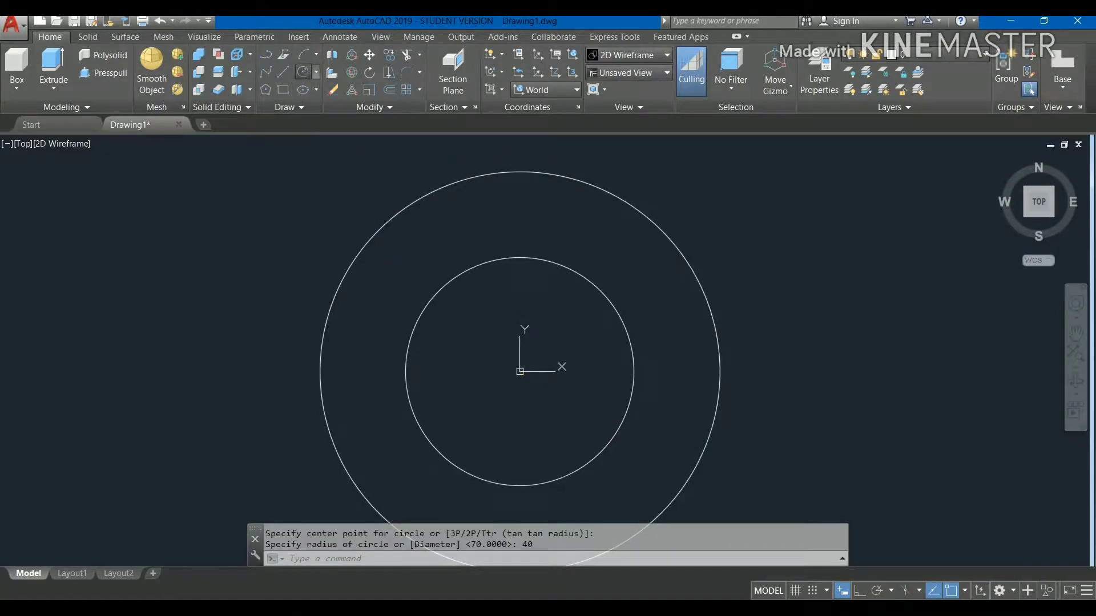
{"action": "left_click", "coordinate": [303, 72]}
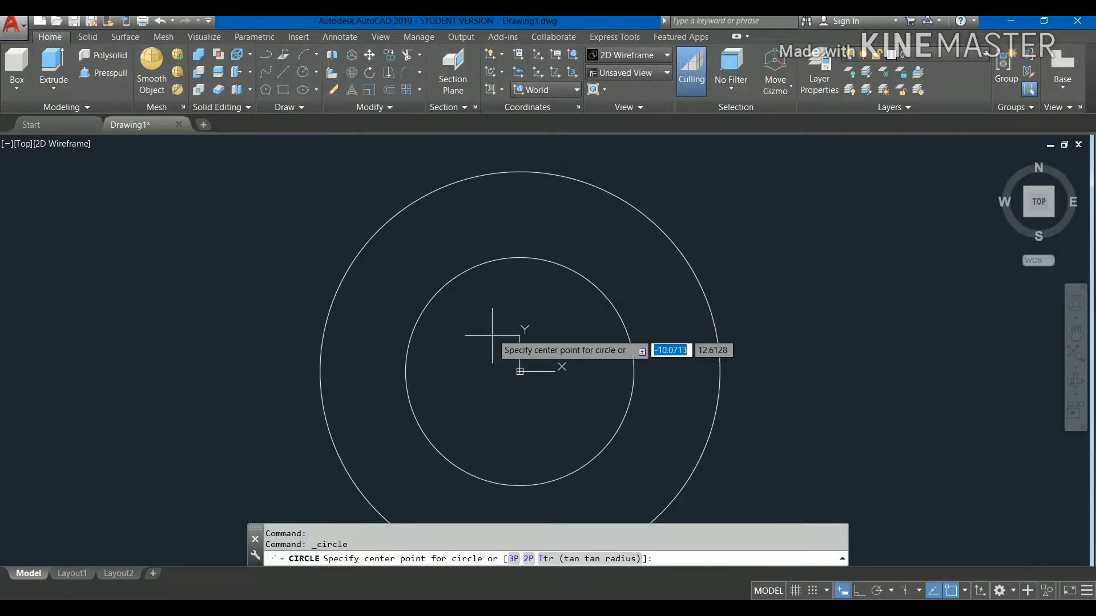
{"action": "left_click", "coordinate": [520, 371]}
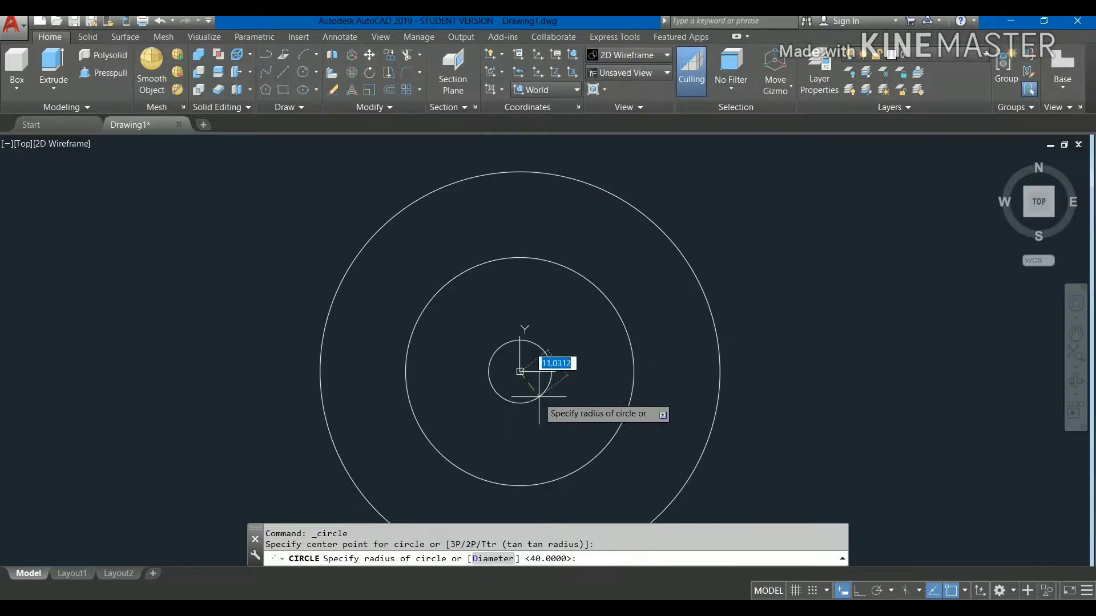
{"action": "type", "text": "20"}
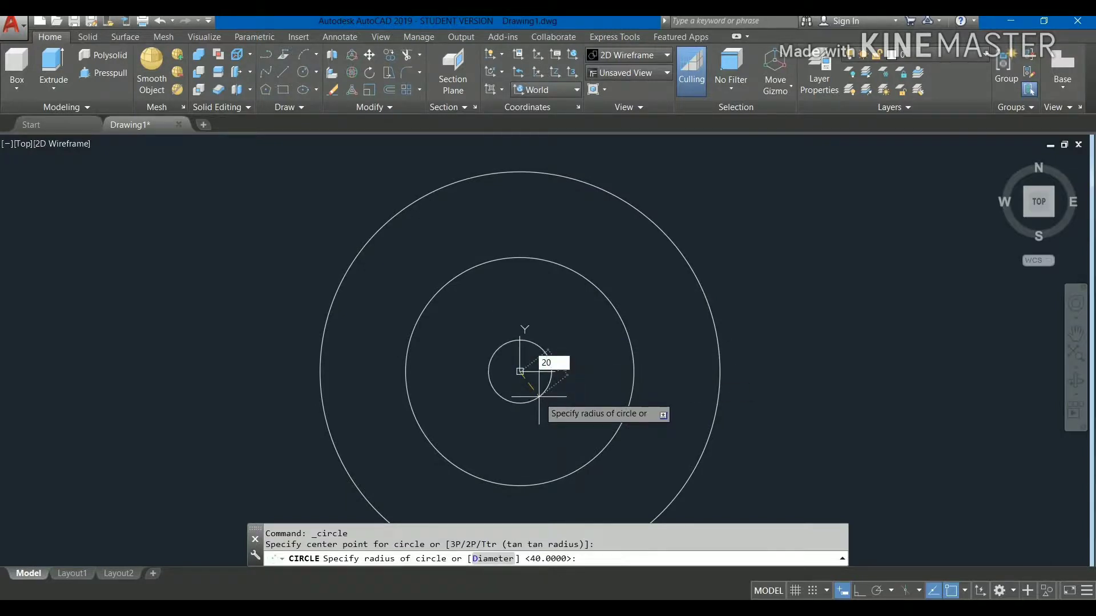
{"action": "key", "text": "Return"}
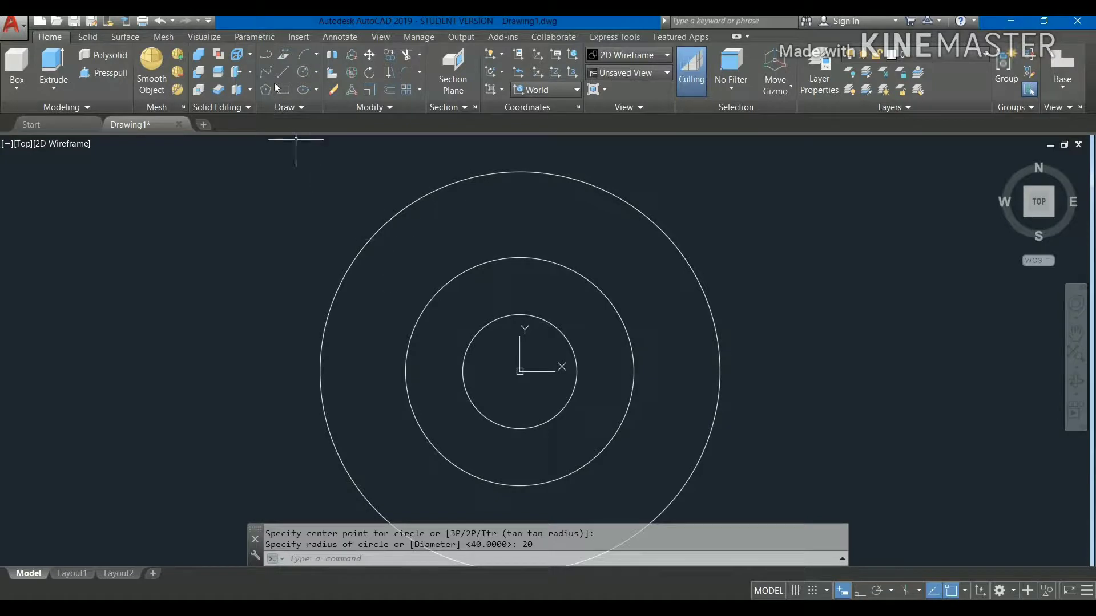
Draw a closed 40×40 line square from the origin down and to the right
{"action": "left_click", "coordinate": [281, 74]}
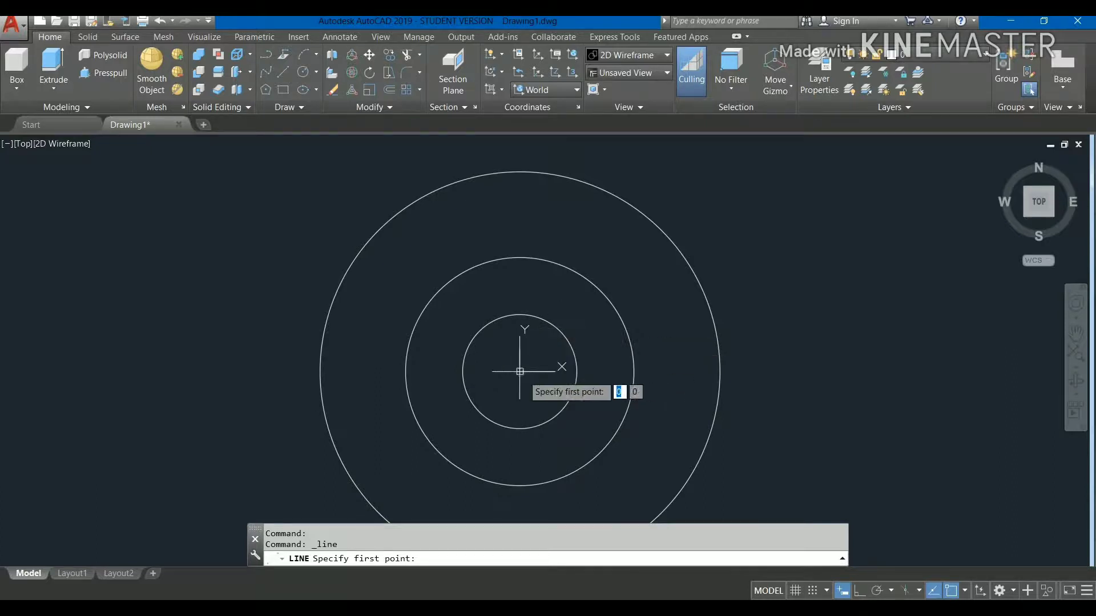
{"action": "left_click", "coordinate": [519, 371]}
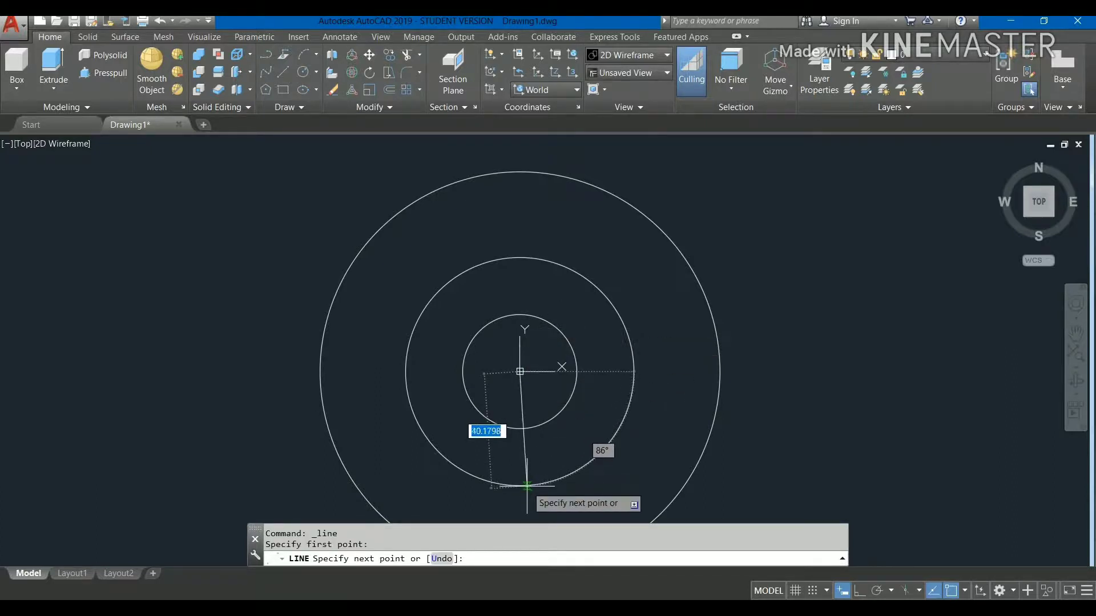
{"action": "left_click", "coordinate": [520, 485]}
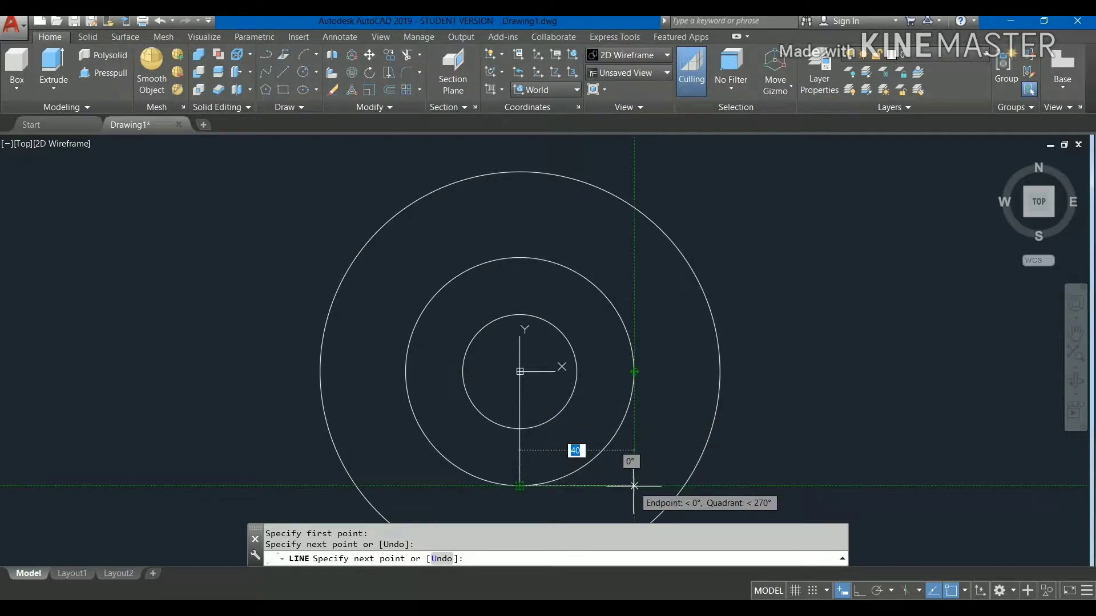
{"action": "left_click", "coordinate": [634, 485]}
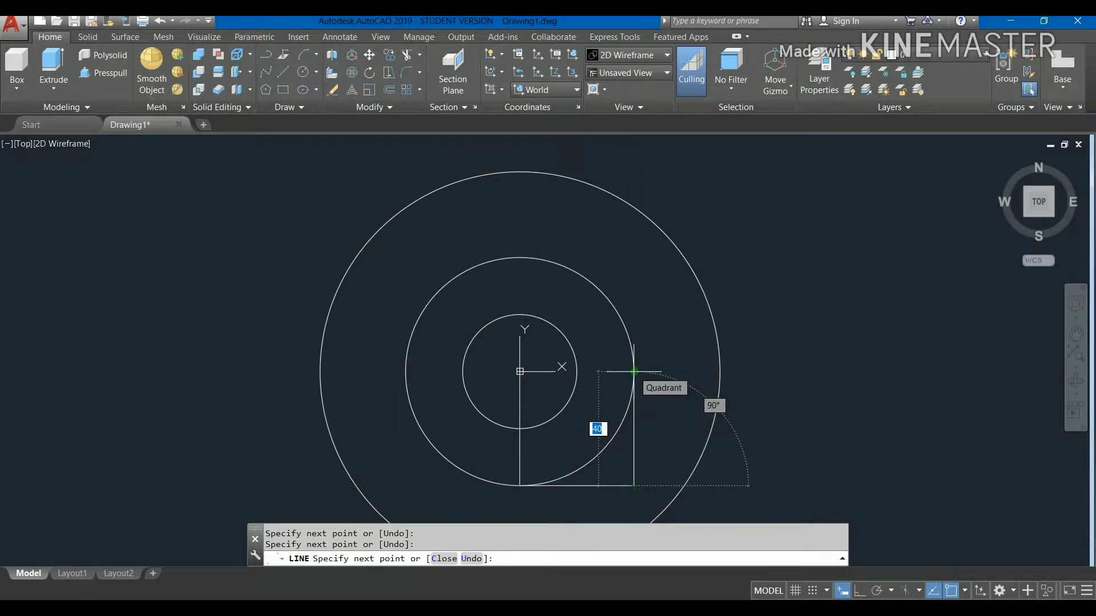
{"action": "left_click", "coordinate": [634, 372]}
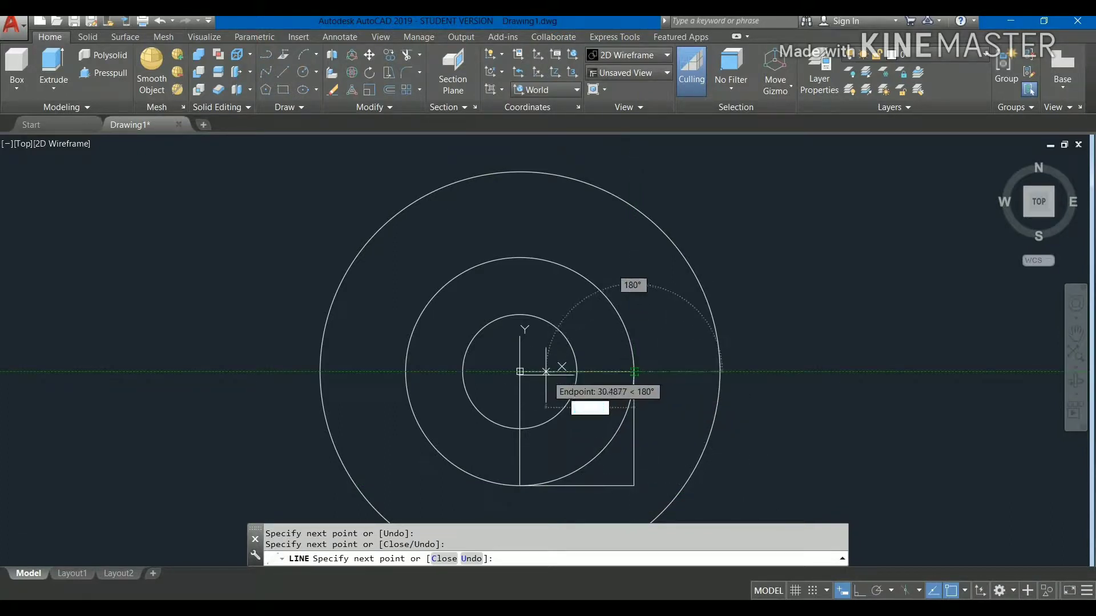
{"action": "left_click", "coordinate": [520, 372]}
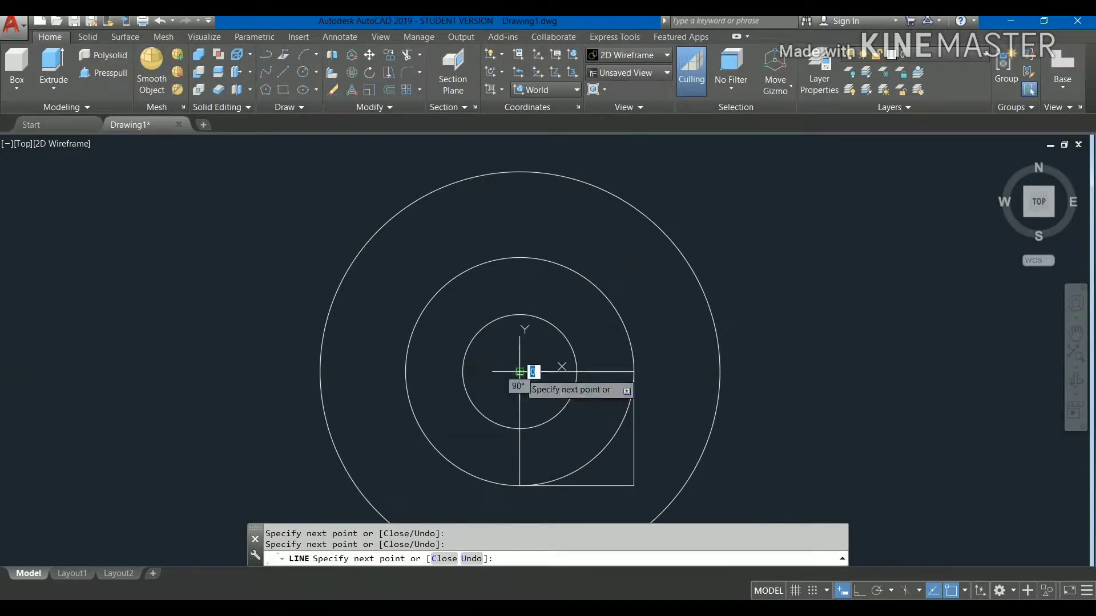
{"action": "key", "text": "Return"}
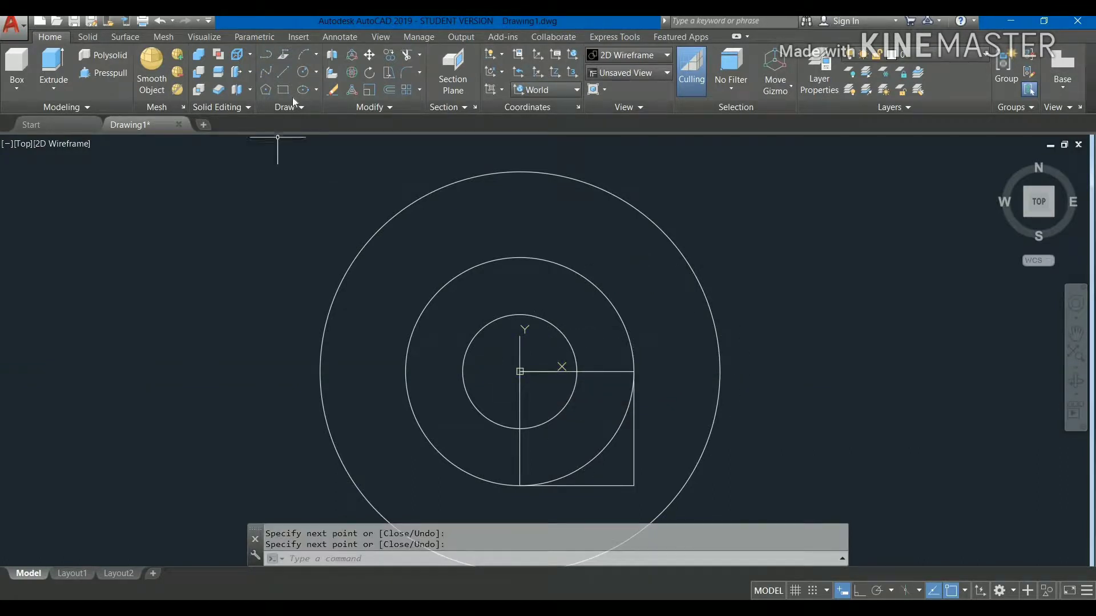
Draw a circle centred on the square's lower-right corner through its top-right corner
{"action": "left_click", "coordinate": [303, 72]}
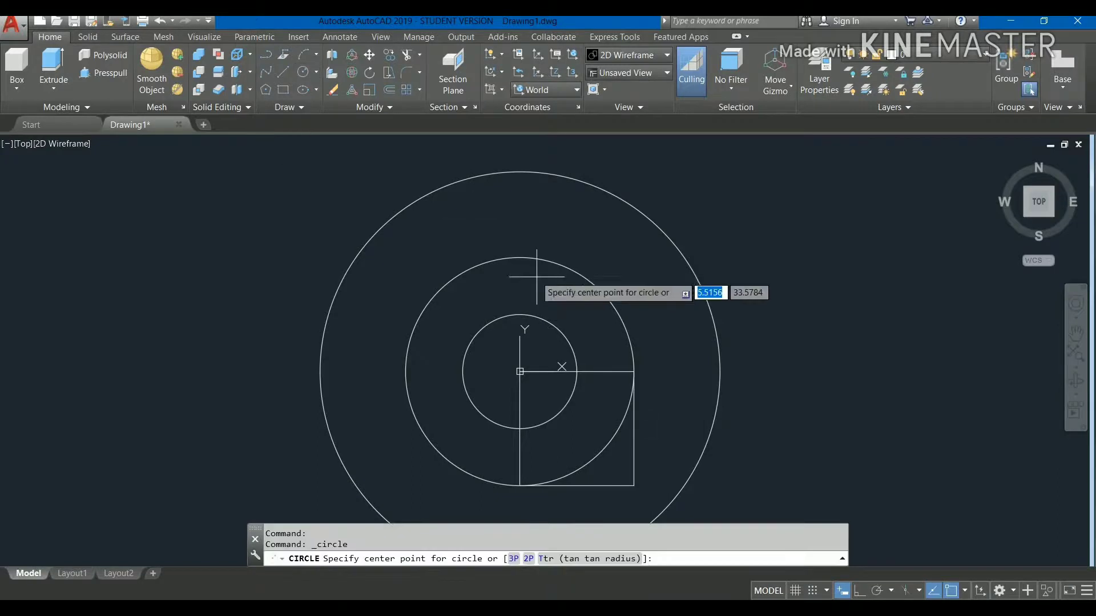
{"action": "left_click", "coordinate": [634, 486]}
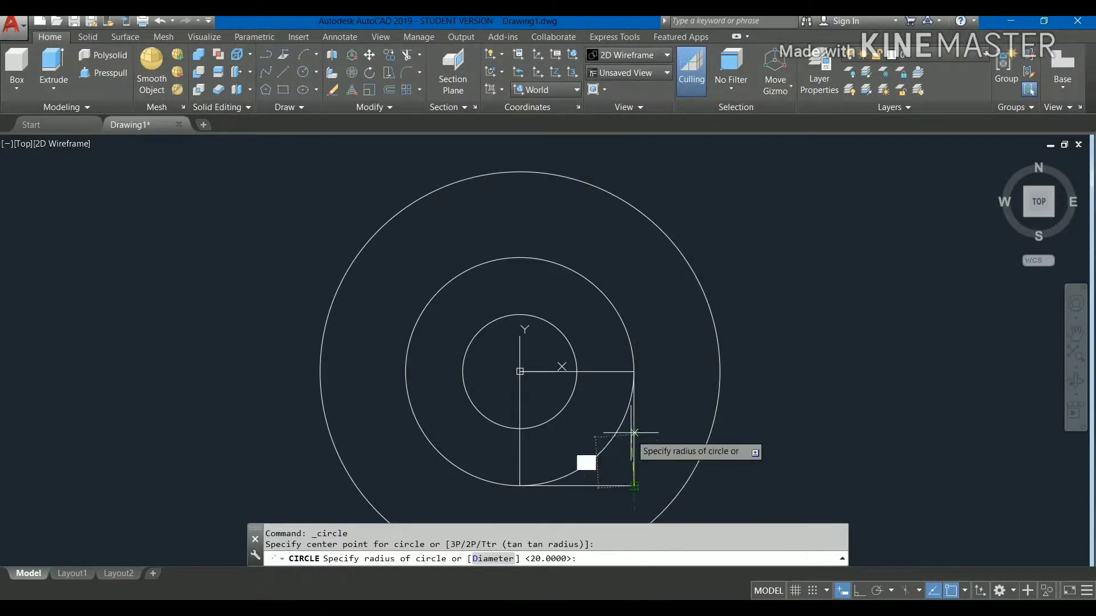
{"action": "left_click", "coordinate": [634, 372]}
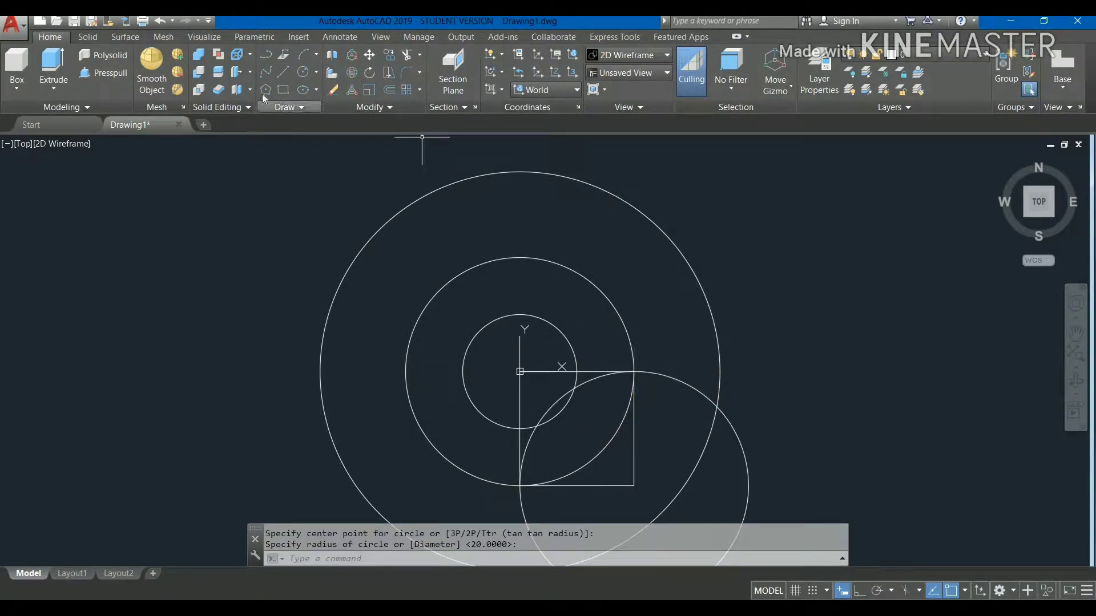
Offset that corner circle 9 units inward
{"action": "left_click", "coordinate": [389, 91]}
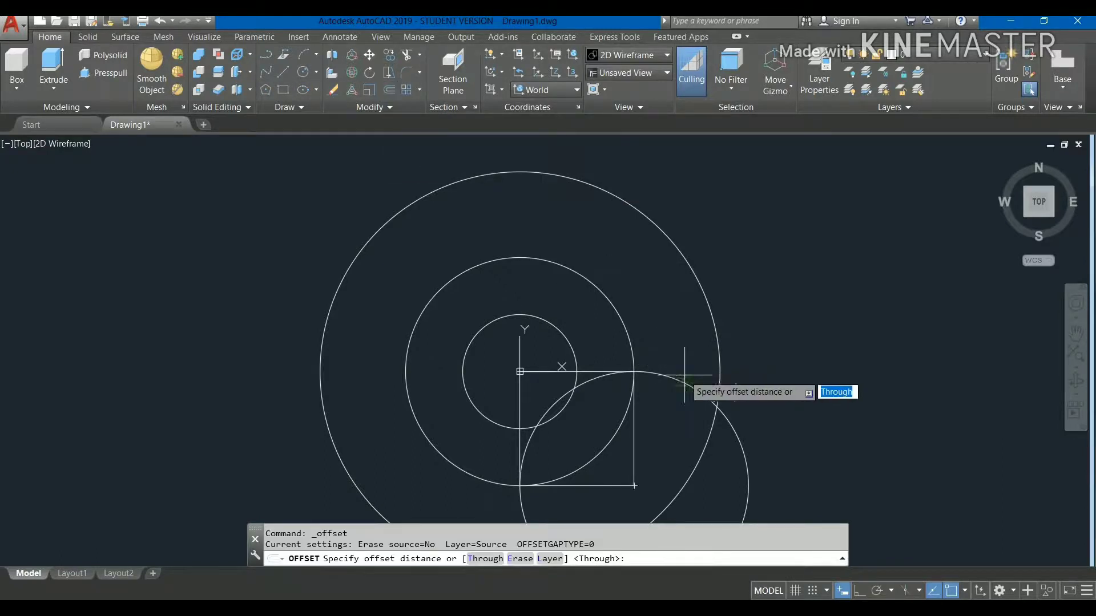
{"action": "type", "text": "10"}
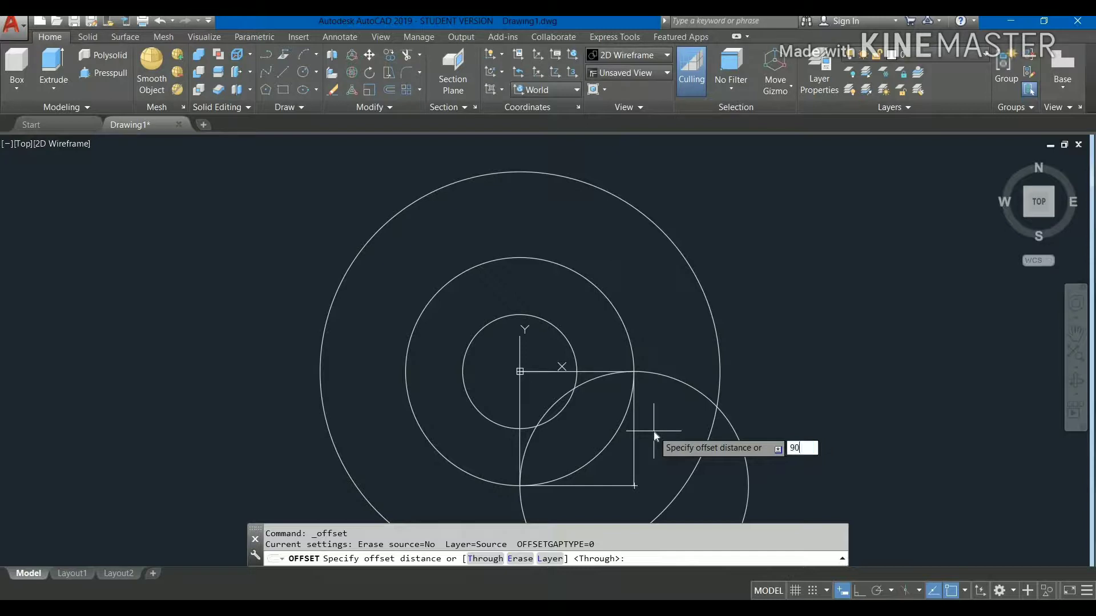
{"action": "key", "text": "BackSpace"}
{"action": "key", "text": "BackSpace"}
{"action": "type", "text": "9"}
{"action": "key", "text": "Return"}
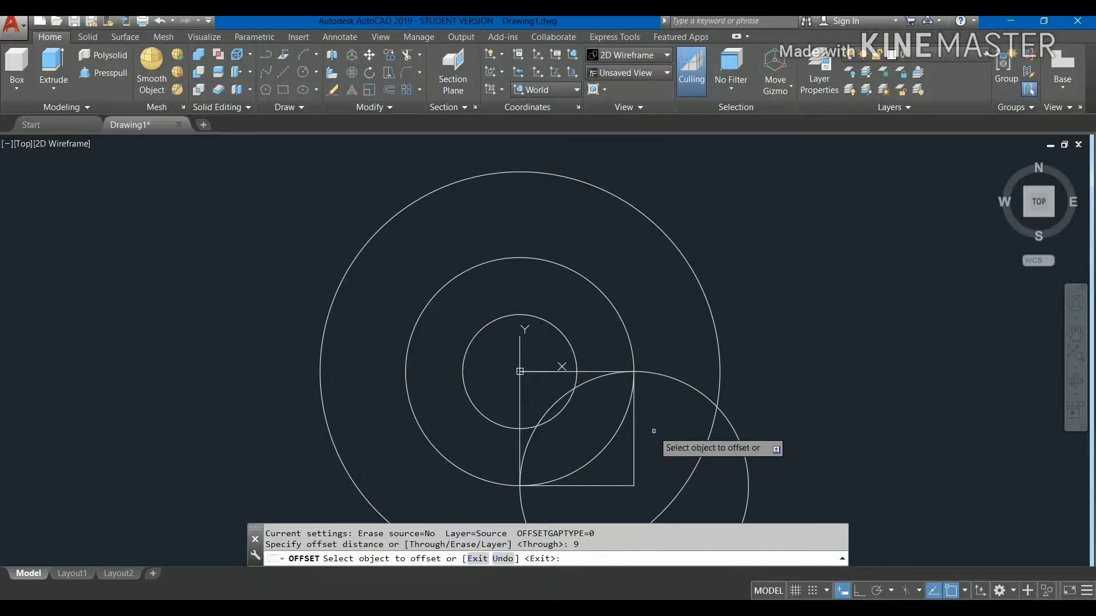
{"action": "left_click", "coordinate": [676, 379]}
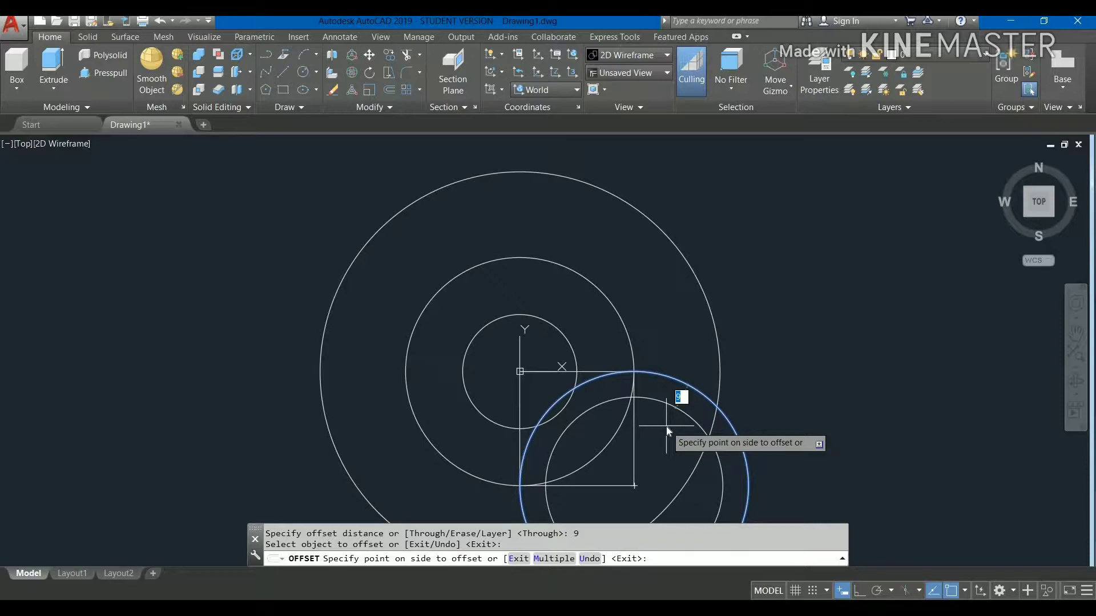
{"action": "left_click", "coordinate": [666, 426]}
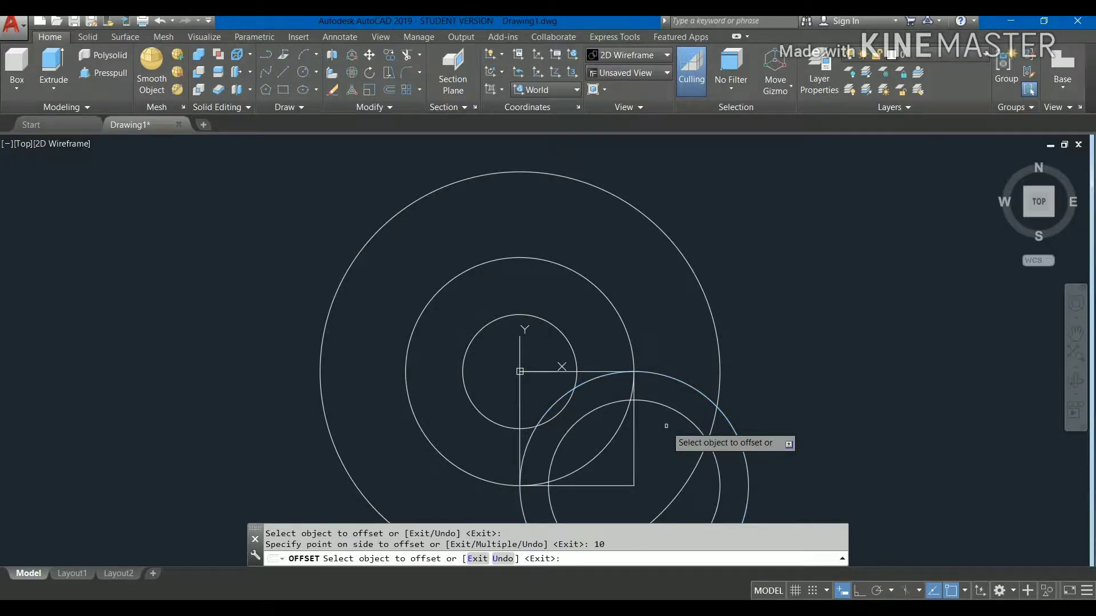
{"action": "key", "text": "Escape"}
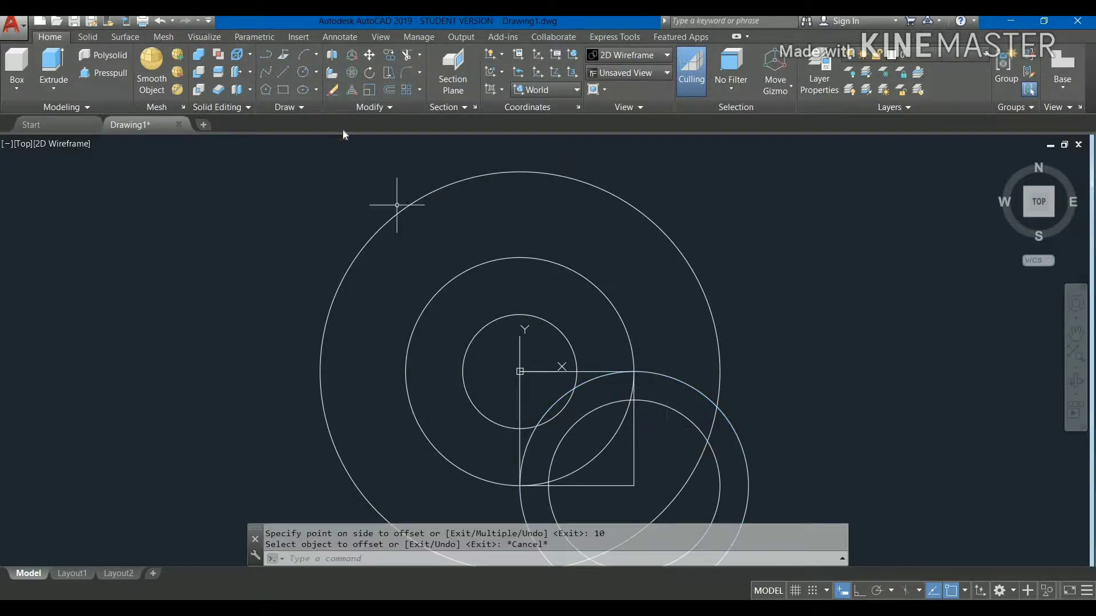
Trim away the middle circle and lower arc pieces, using all objects as cutting edges
{"action": "type", "text": "tr"}
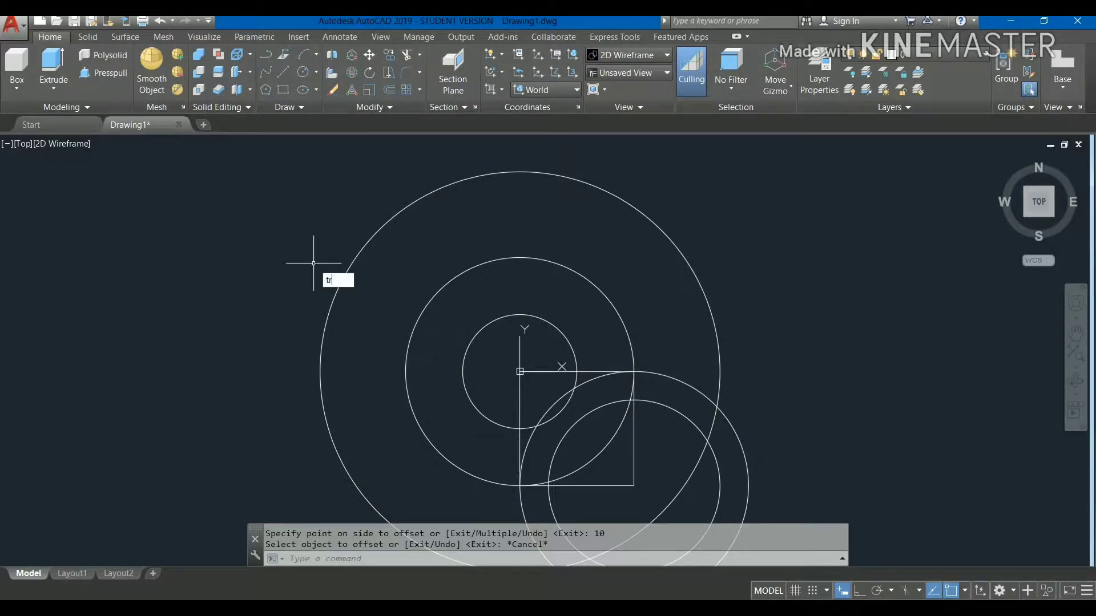
{"action": "key", "text": "Return"}
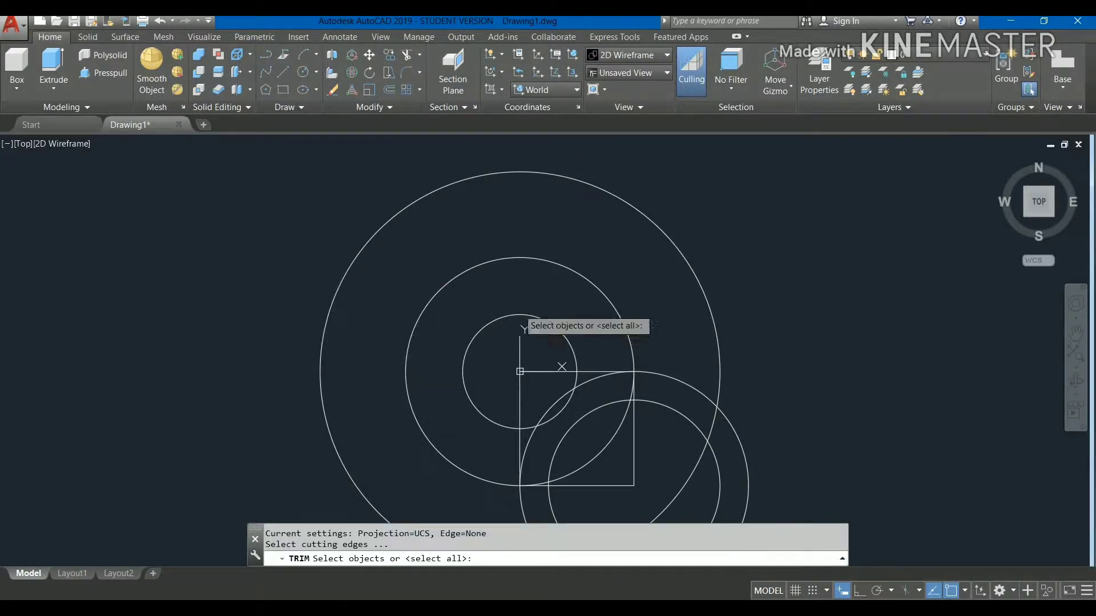
{"action": "key", "text": "Return"}
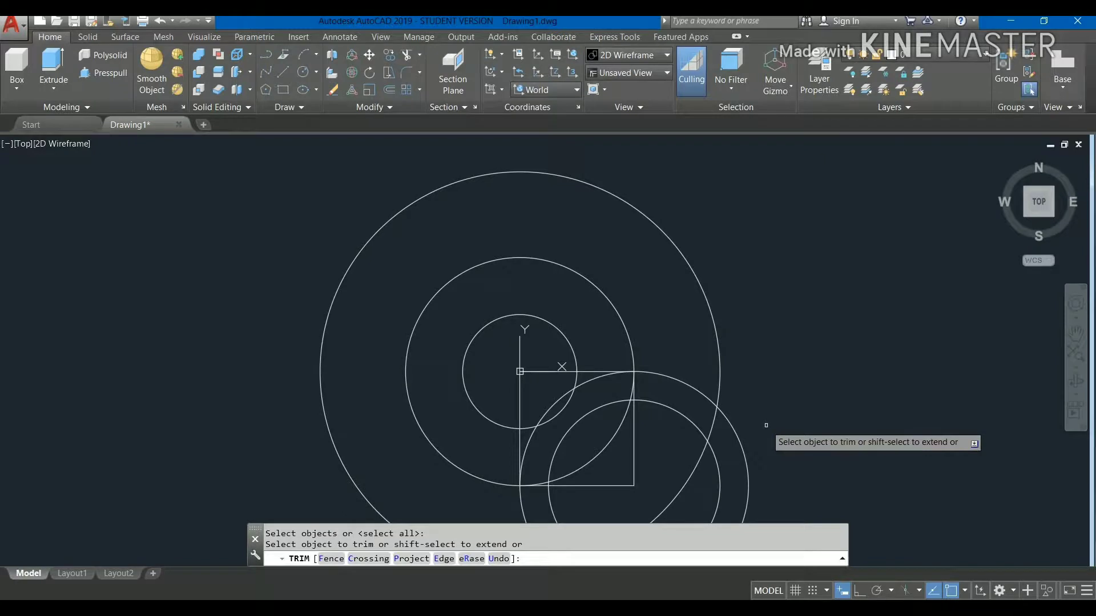
{"action": "left_click", "coordinate": [742, 487]}
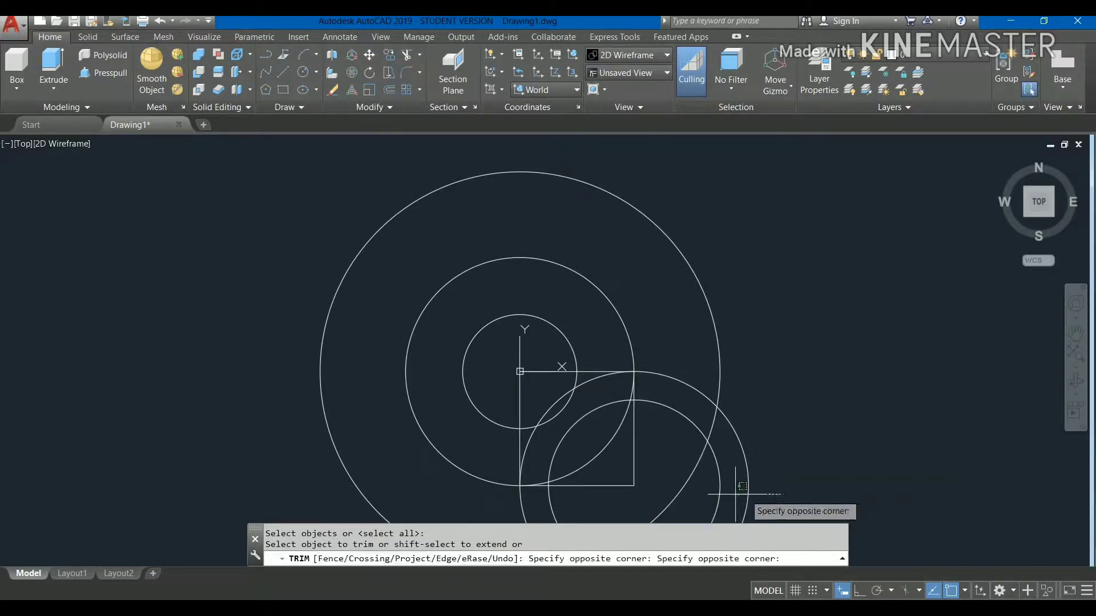
{"action": "left_click", "coordinate": [578, 461]}
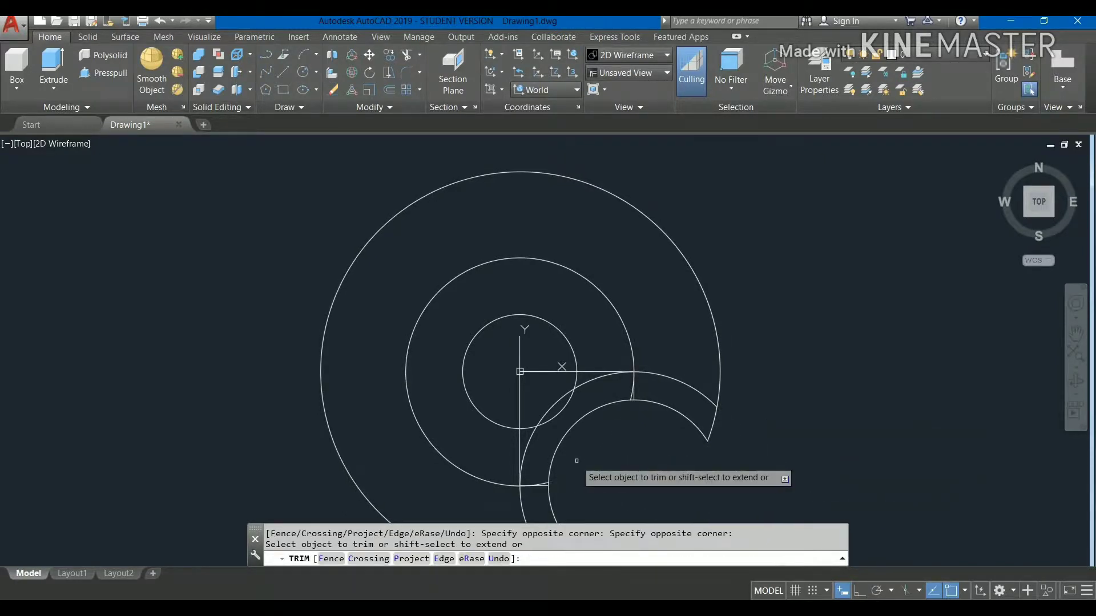
{"action": "left_click", "coordinate": [594, 465]}
{"action": "left_click", "coordinate": [399, 474]}
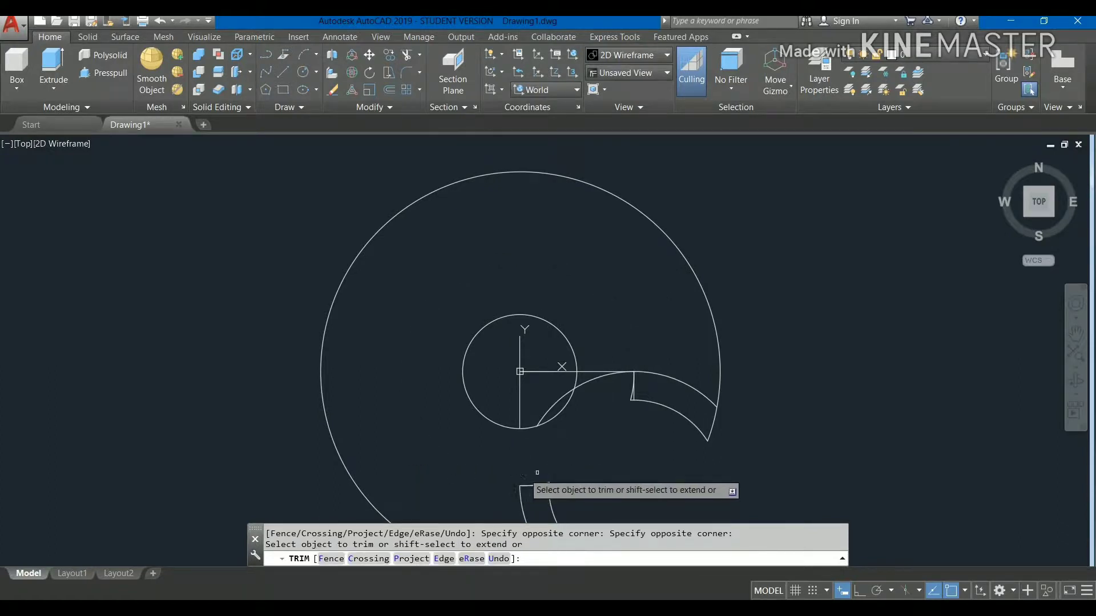
{"action": "left_click", "coordinate": [578, 461]}
{"action": "left_click", "coordinate": [506, 519]}
{"action": "key", "text": "Escape"}
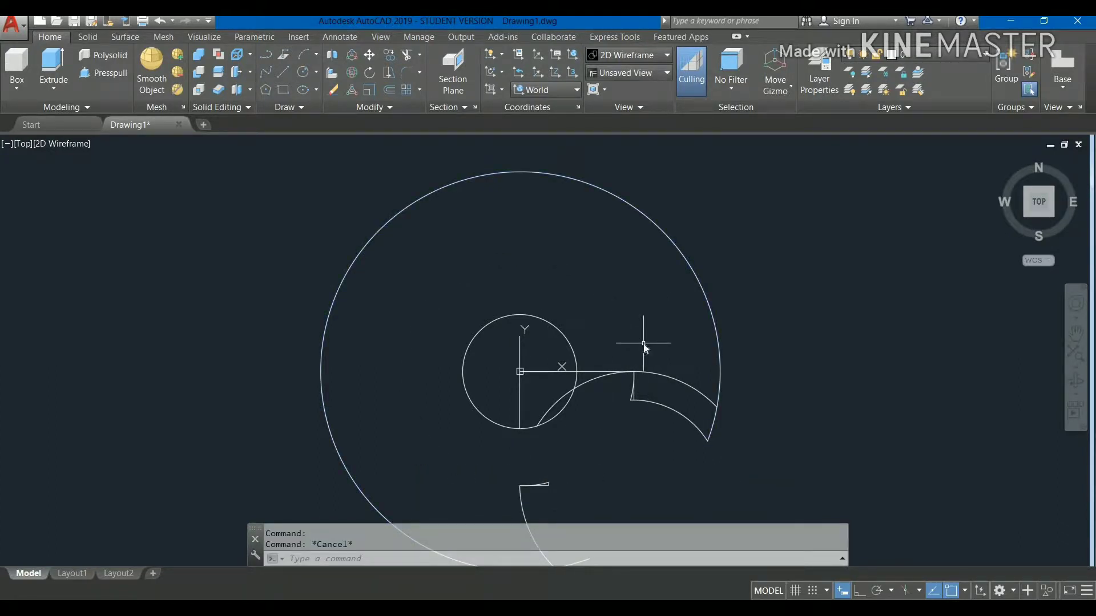
Trim the large outer circle and line stubs, then select the leftover pieces
{"action": "type", "text": "tr"}
{"action": "key", "text": "Return"}
{"action": "key", "text": "Return"}
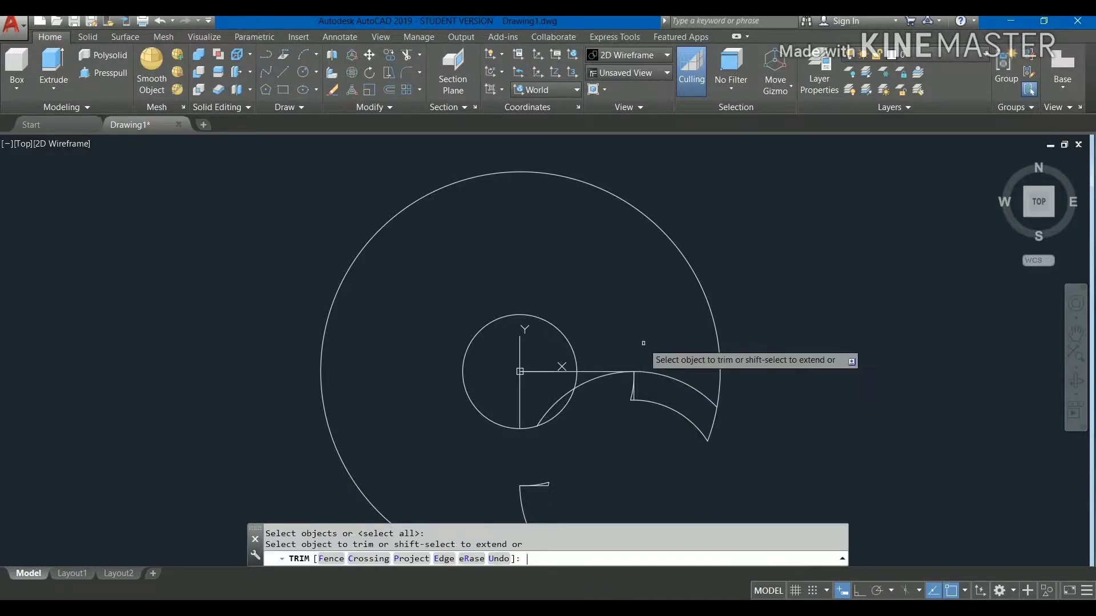
{"action": "left_click", "coordinate": [711, 318]}
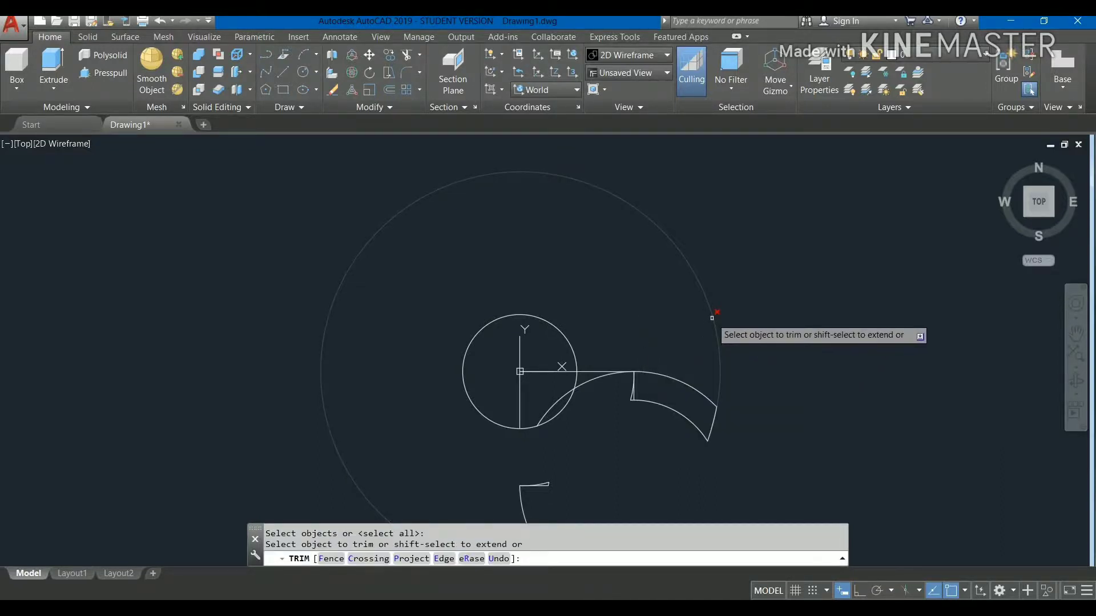
{"action": "left_click", "coordinate": [632, 394]}
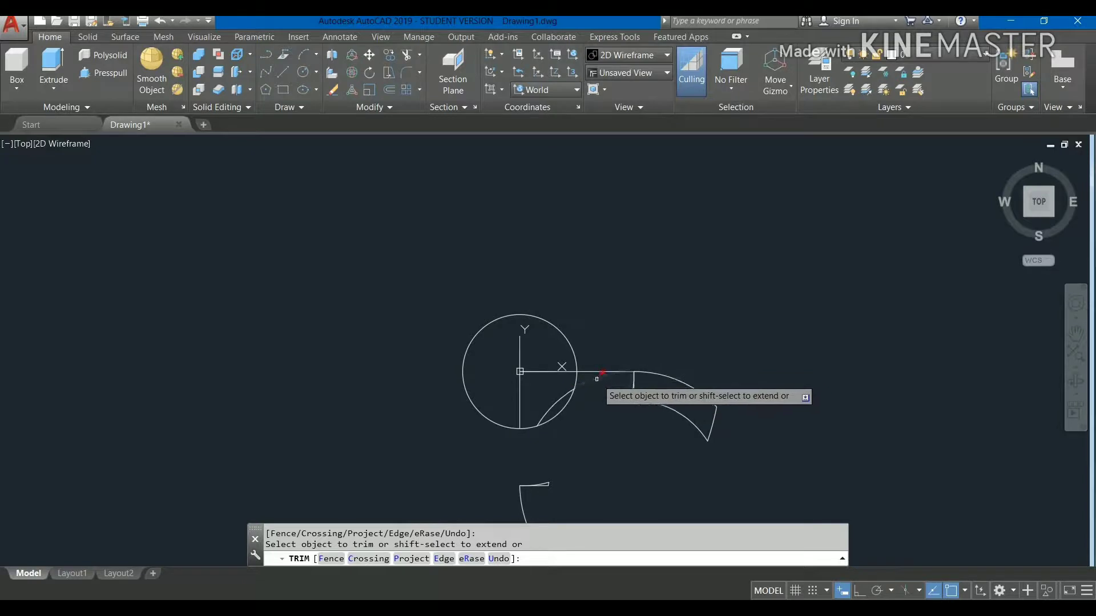
{"action": "left_click", "coordinate": [597, 375]}
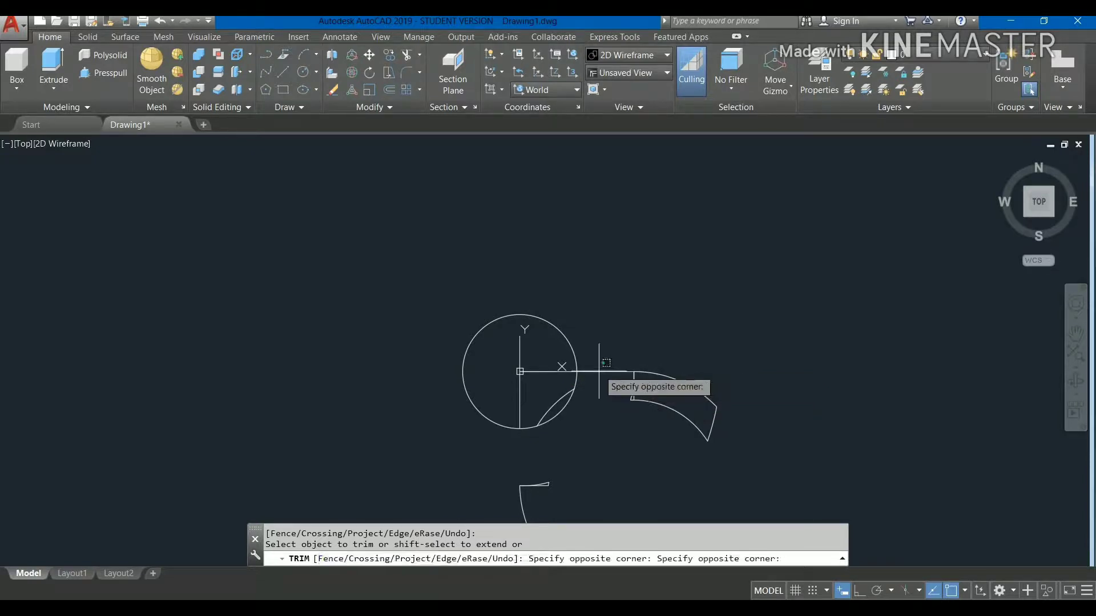
{"action": "left_click", "coordinate": [597, 377]}
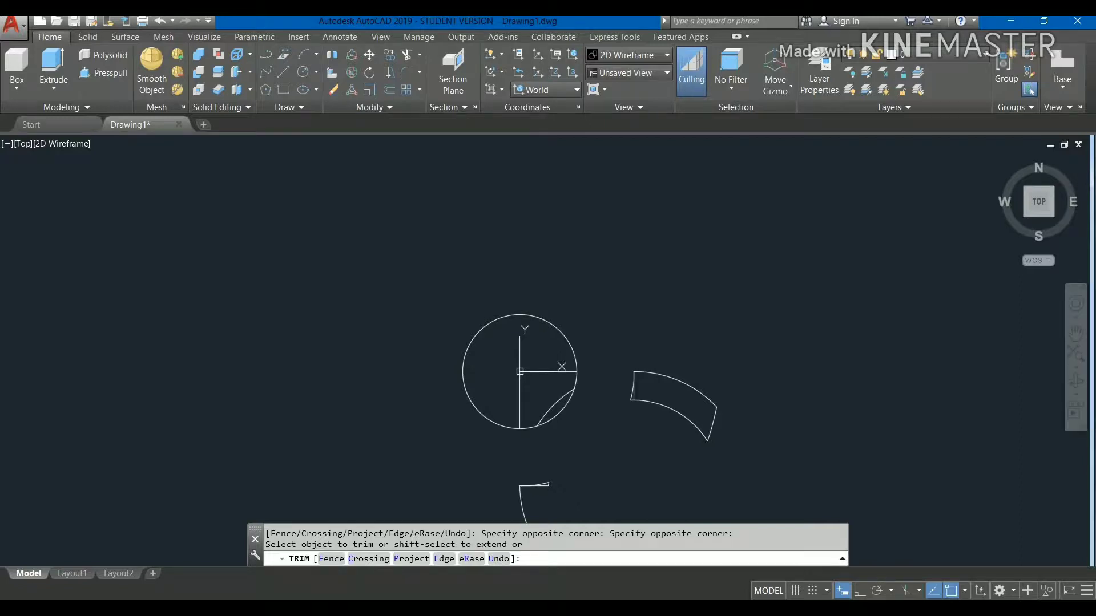
{"action": "key", "text": "Escape"}
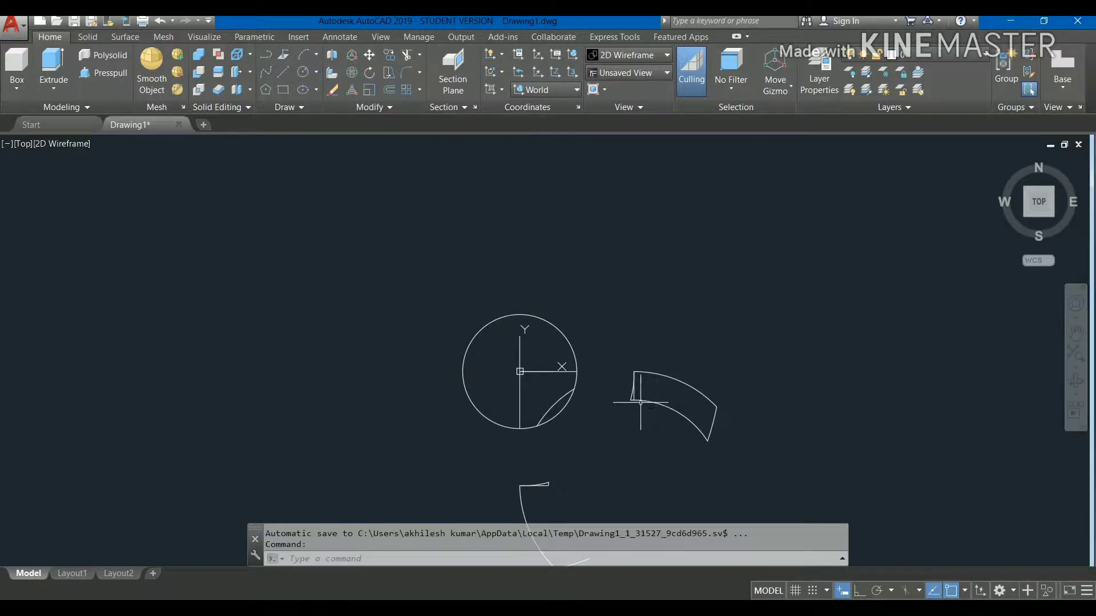
{"action": "left_click", "coordinate": [633, 393]}
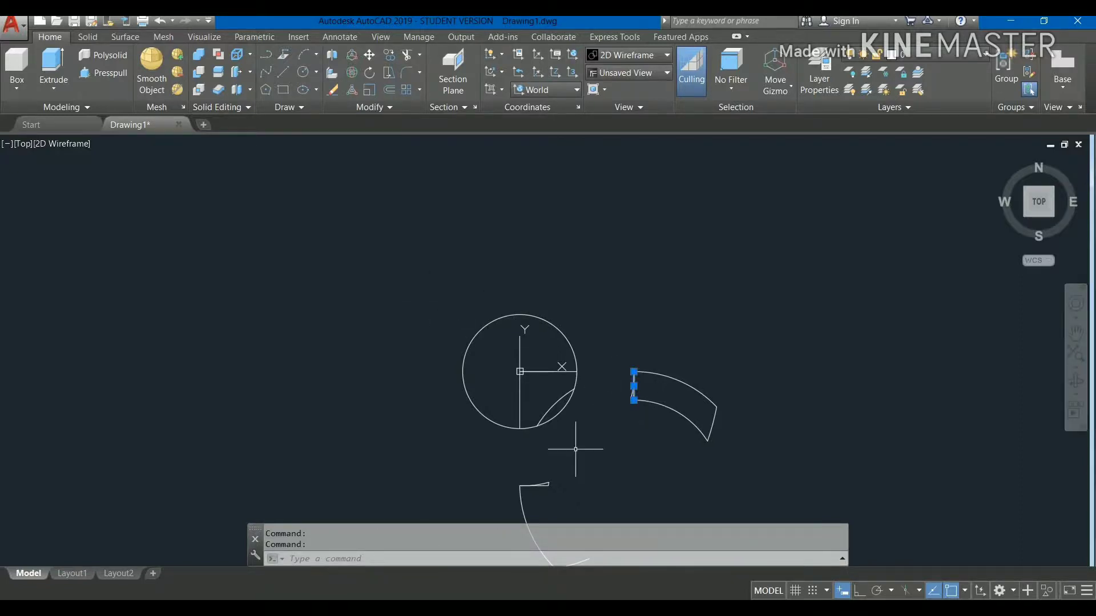
{"action": "mouse_move", "coordinate": [580, 468]}
{"action": "left_mouse_down"}
{"action": "mouse_move", "coordinate": [551, 511]}
{"action": "mouse_move", "coordinate": [588, 511]}
{"action": "left_mouse_up"}
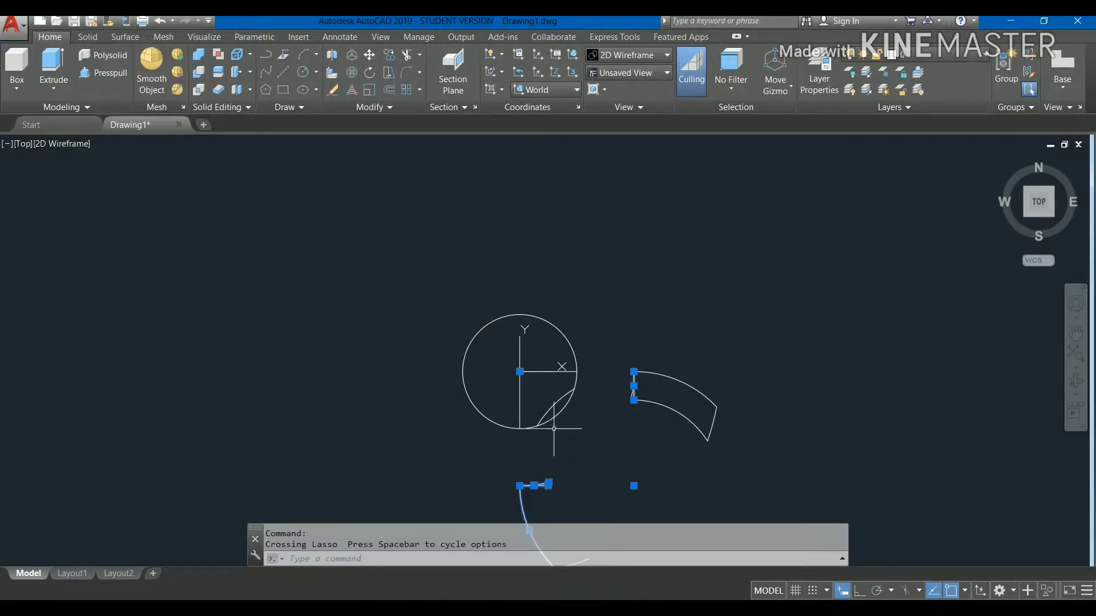
Erase the leftover small arc and the horizontal and vertical lines inside the circle
{"action": "left_click", "coordinate": [554, 405]}
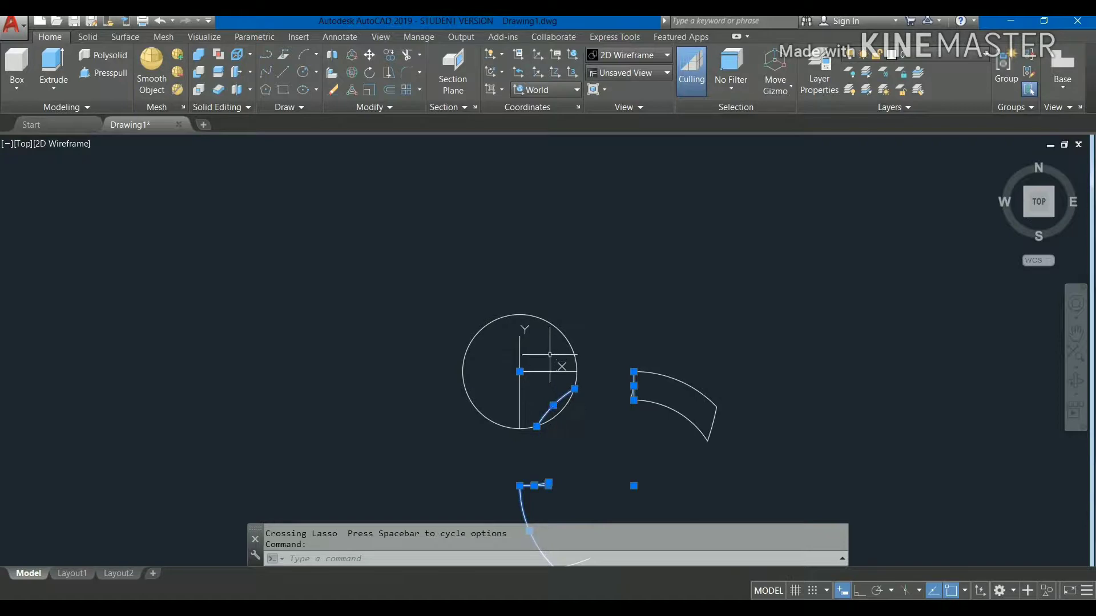
{"action": "left_click", "coordinate": [551, 372]}
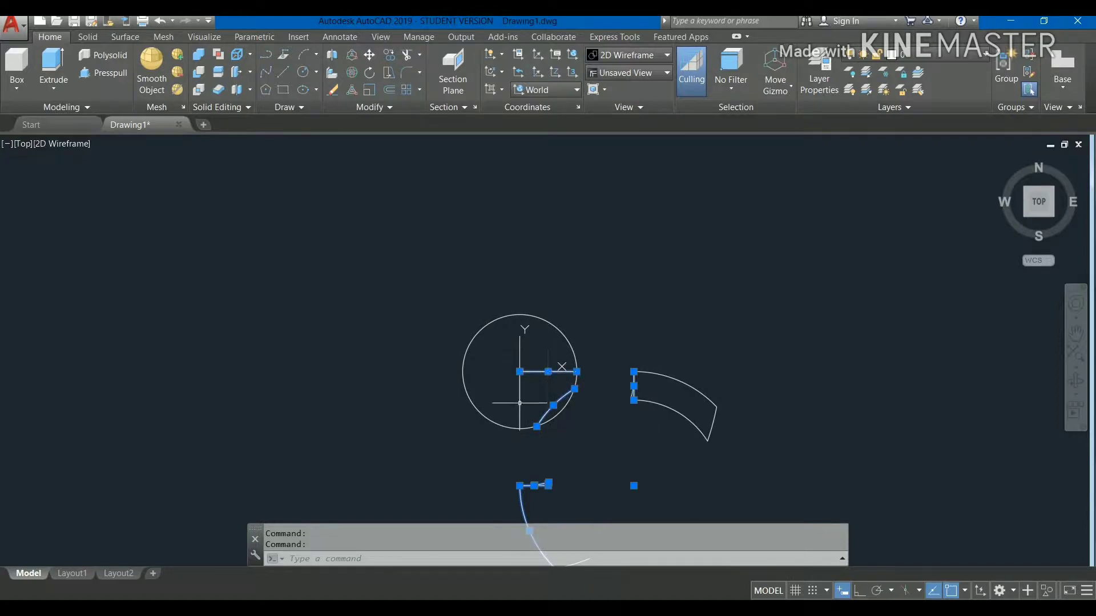
{"action": "left_click", "coordinate": [519, 400]}
{"action": "key", "text": "Delete"}
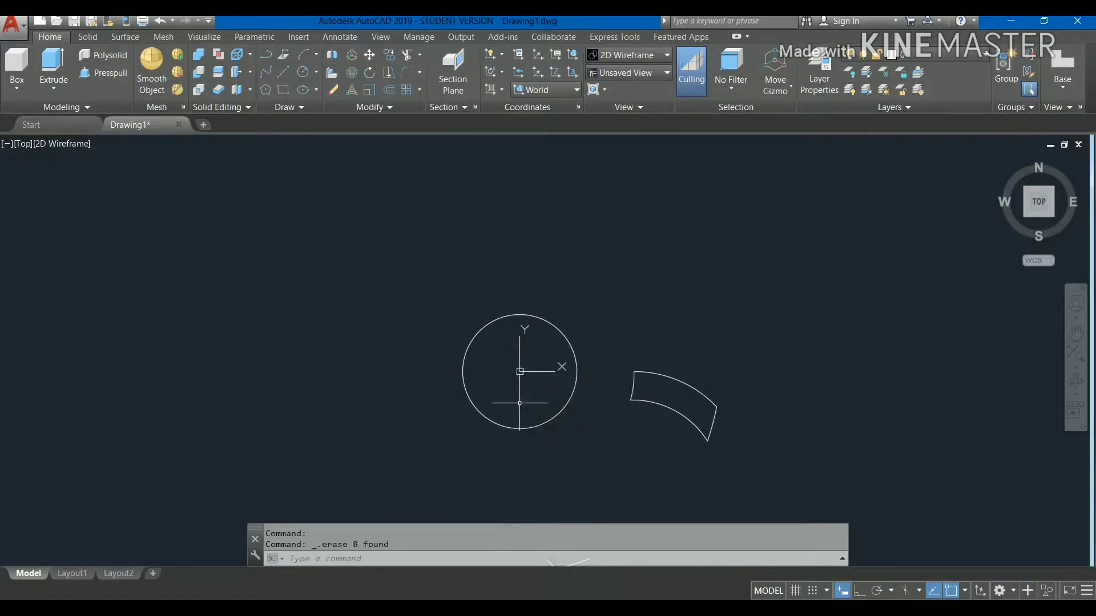
Join the four tooth outline pieces into a single polyline
{"action": "mouse_move", "coordinate": [631, 357]}
{"action": "left_mouse_down"}
{"action": "mouse_move", "coordinate": [822, 420]}
{"action": "mouse_move", "coordinate": [764, 339]}
{"action": "left_mouse_up"}
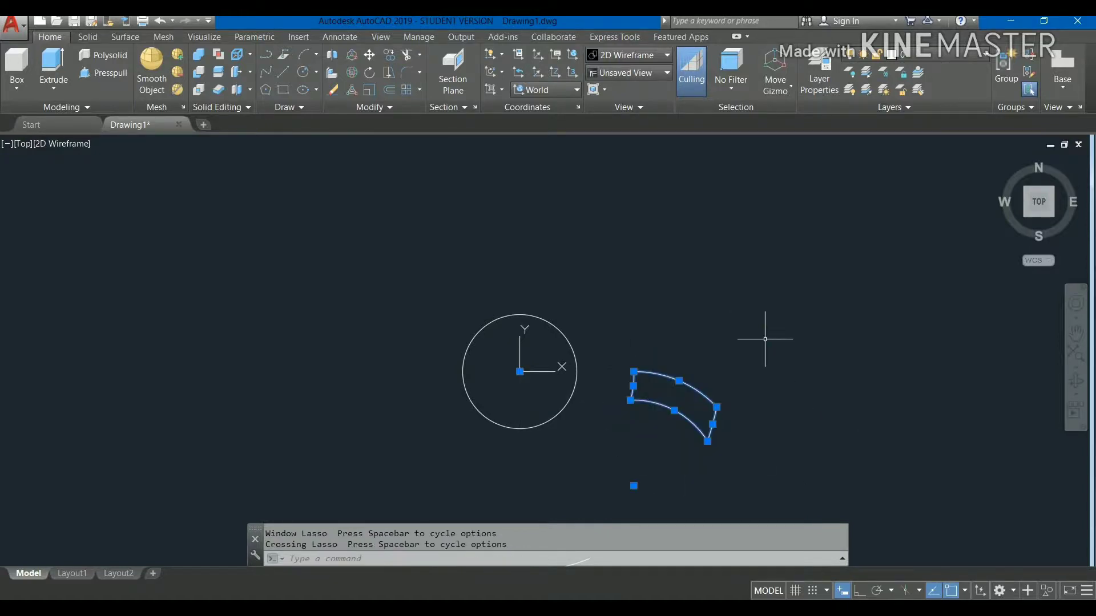
{"action": "type", "text": "J"}
{"action": "key", "text": "Return"}
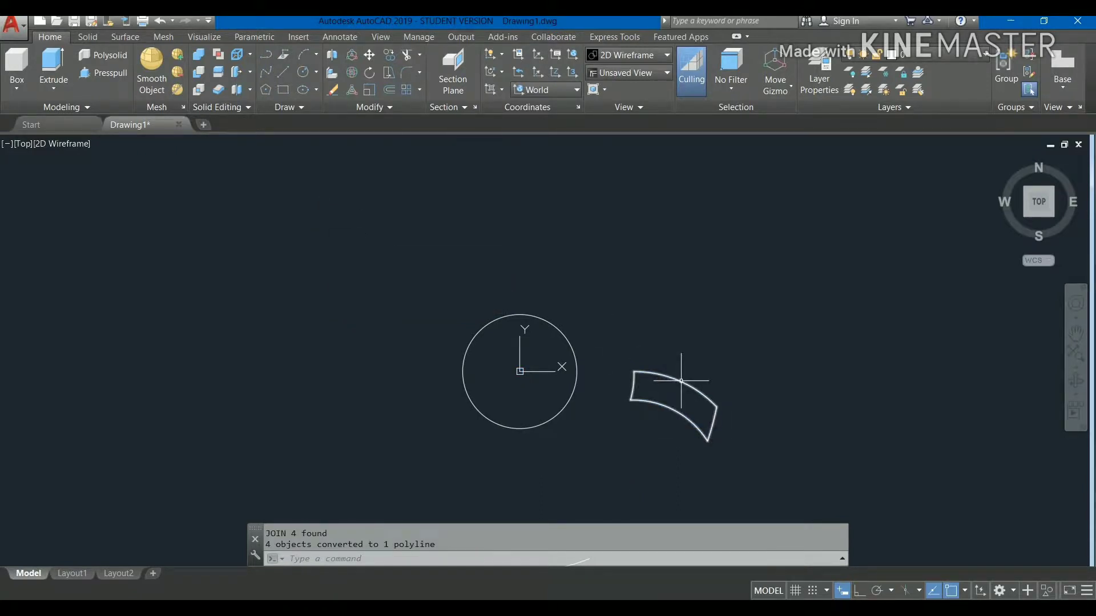
{"action": "right_click", "coordinate": [655, 242]}
{"action": "mouse_move", "coordinate": [700, 265]}
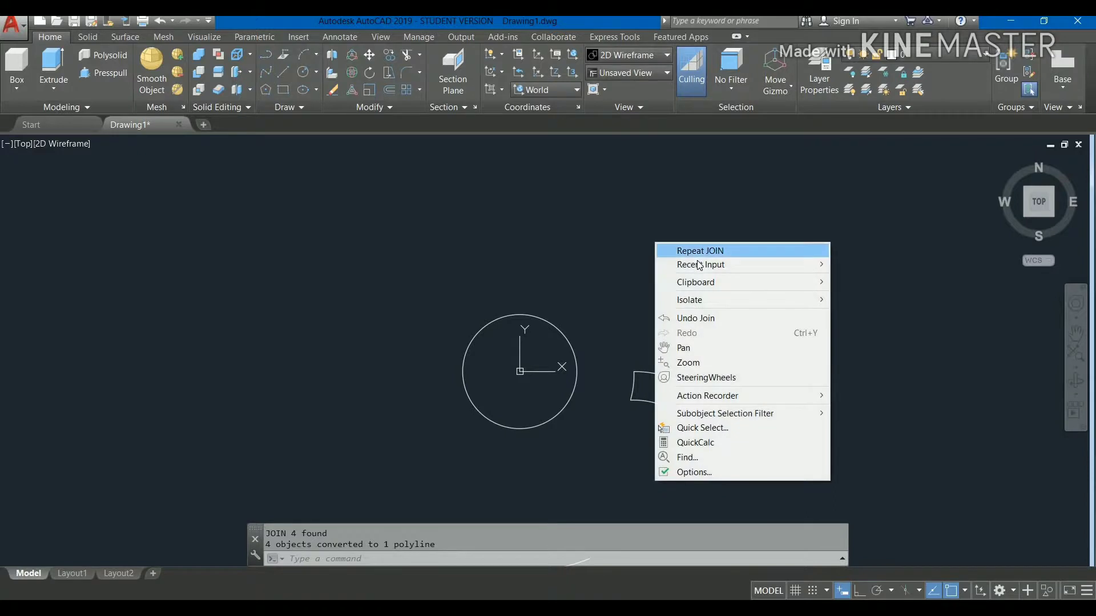
Draw two origin-centred circles through the tooth outline's outer corner and inner edge
{"action": "left_click", "coordinate": [861, 291]}
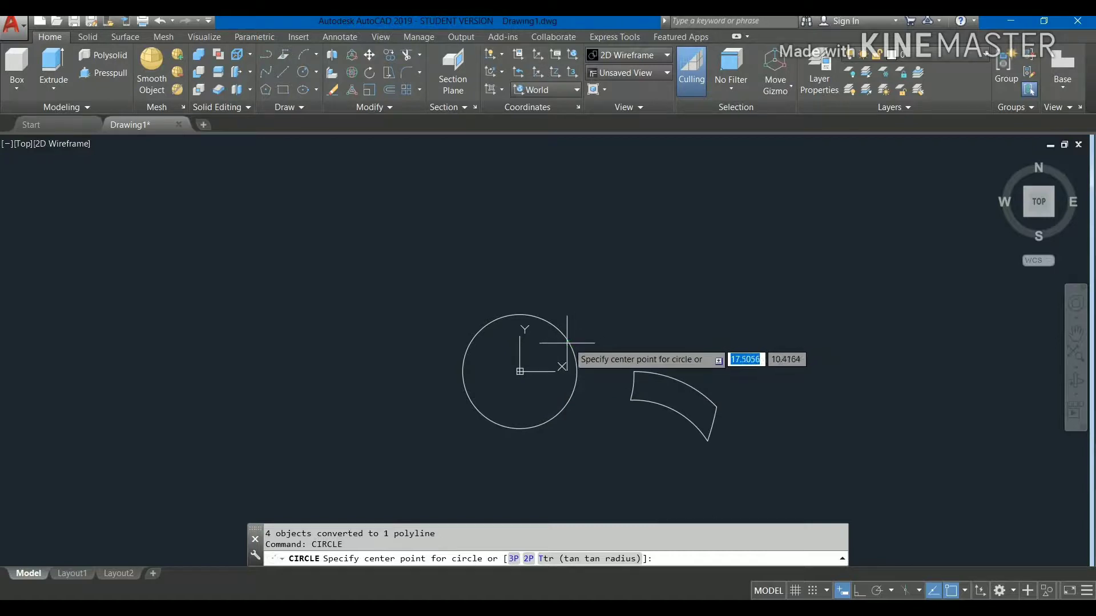
{"action": "left_click", "coordinate": [520, 372]}
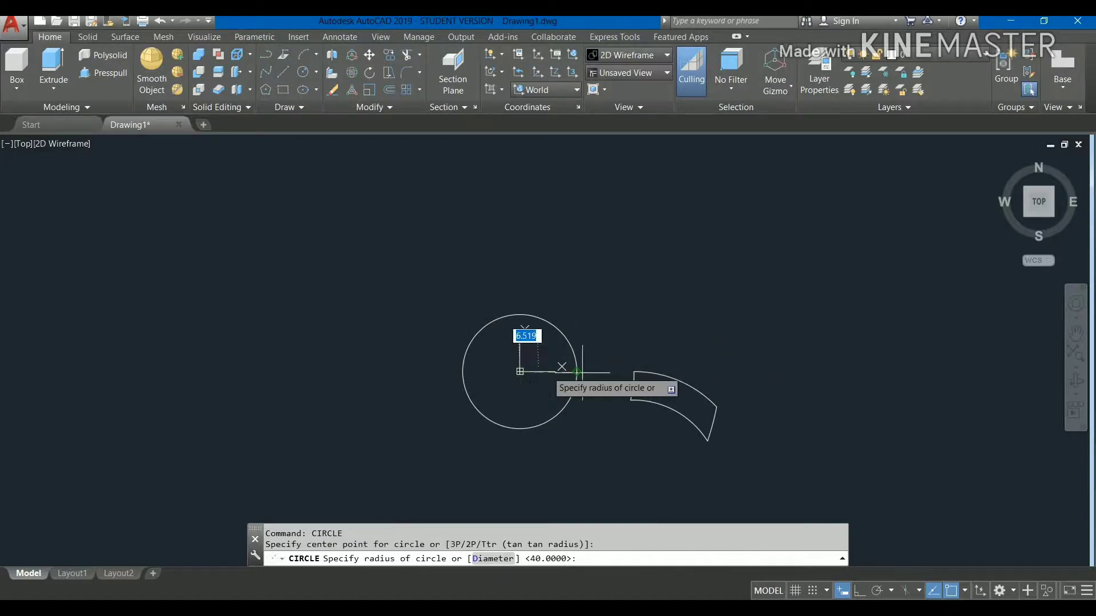
{"action": "left_click", "coordinate": [717, 407]}
{"action": "right_click", "coordinate": [659, 300]}
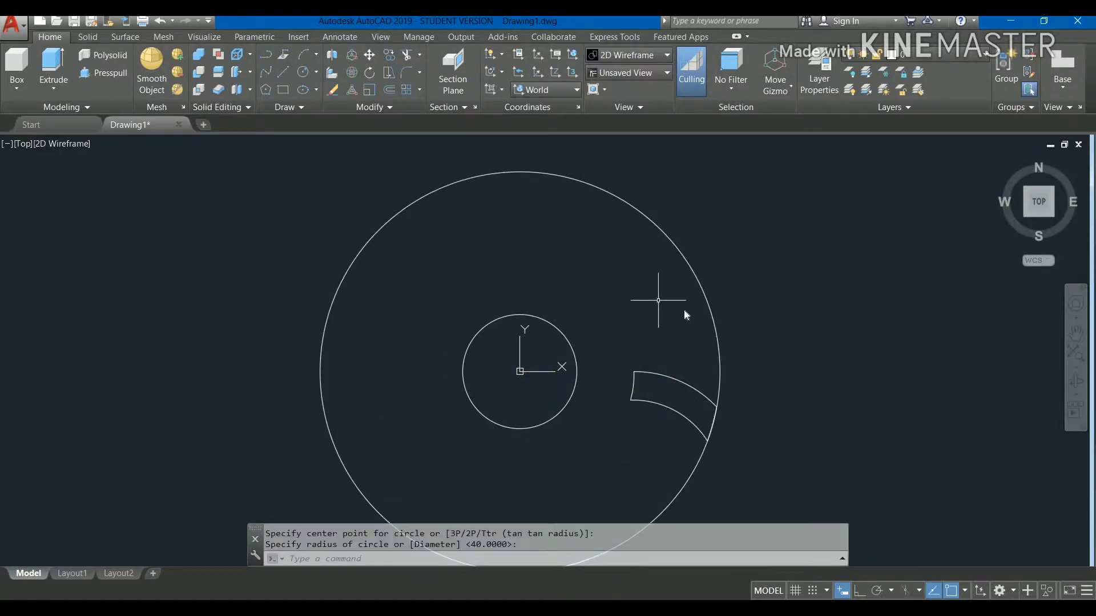
{"action": "key", "text": "Return"}
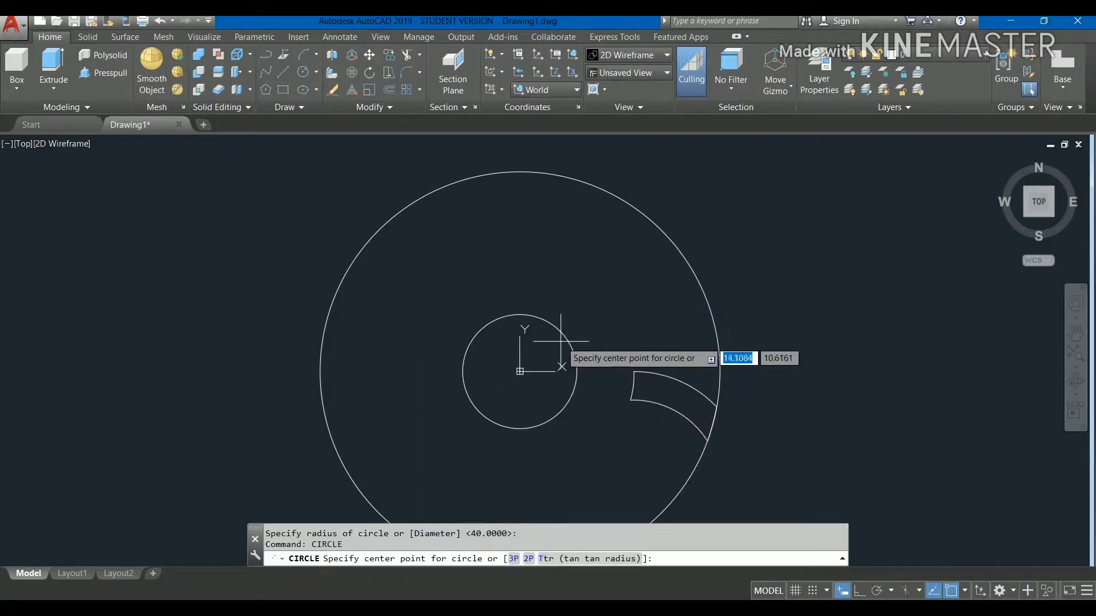
{"action": "left_click", "coordinate": [520, 372]}
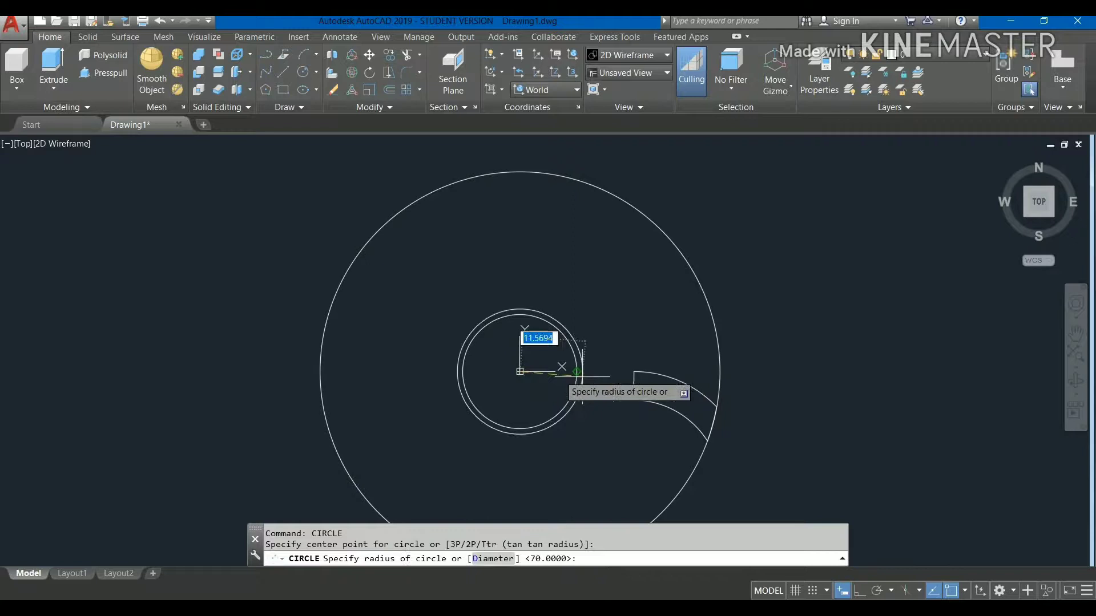
{"action": "left_click", "coordinate": [634, 371]}
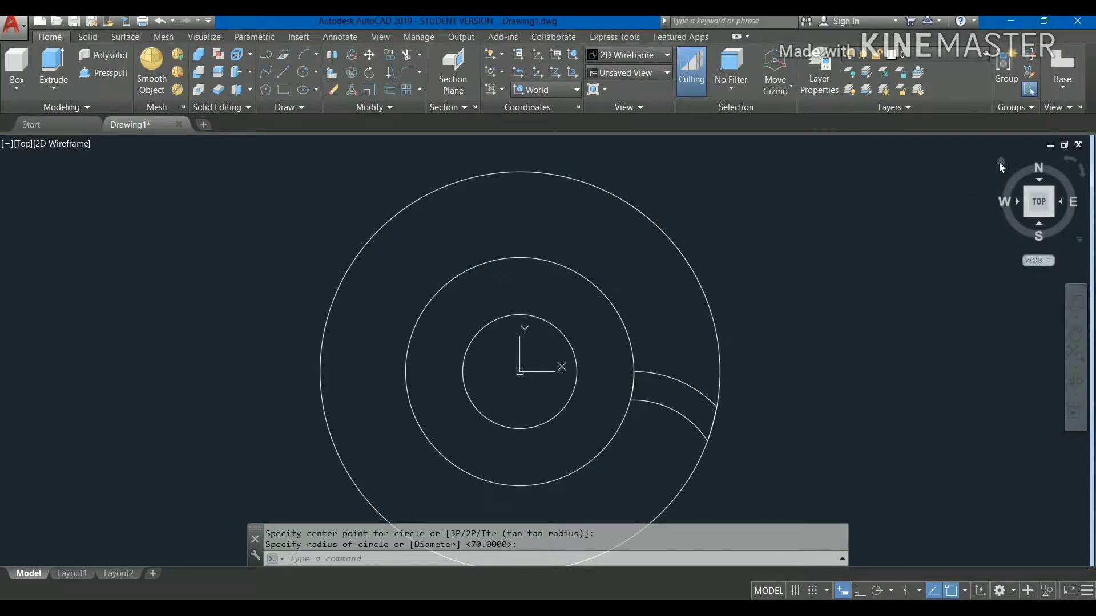
{"action": "left_click", "coordinate": [999, 162]}
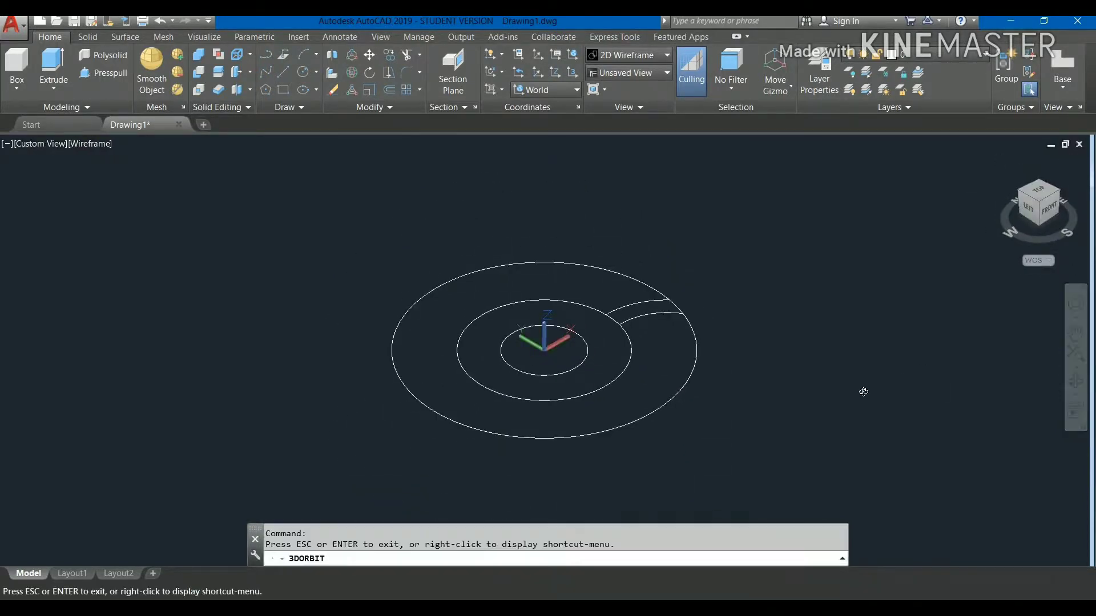
Extrude the arc-bounded tooth region 7 units high with a 15° taper
{"action": "left_click_drag", "start_coordinate": [861, 391], "coordinate": [793, 405]}
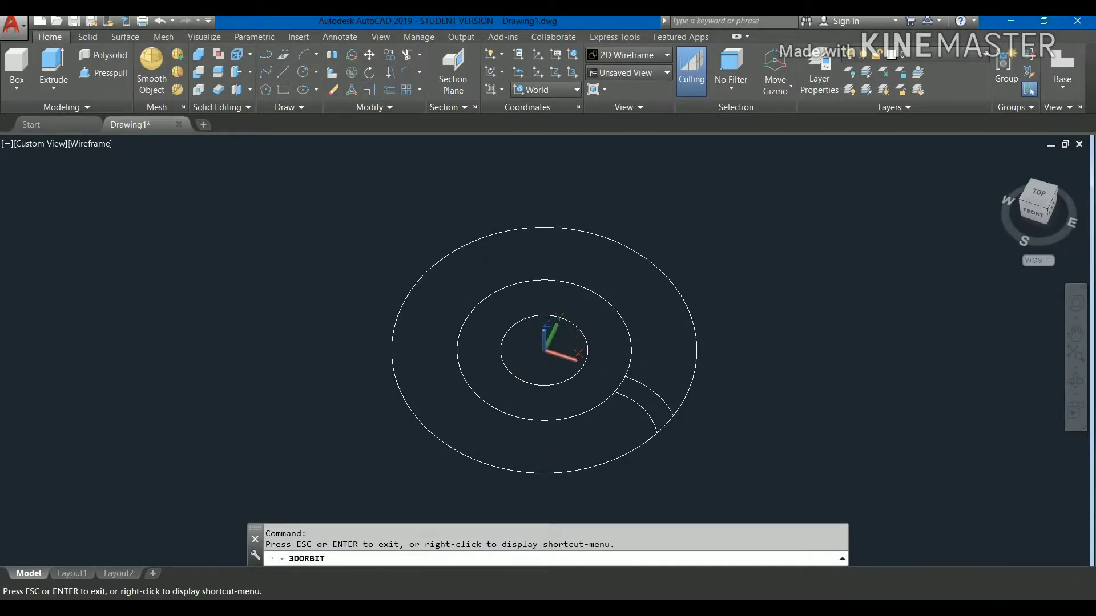
{"action": "key", "text": "Escape"}
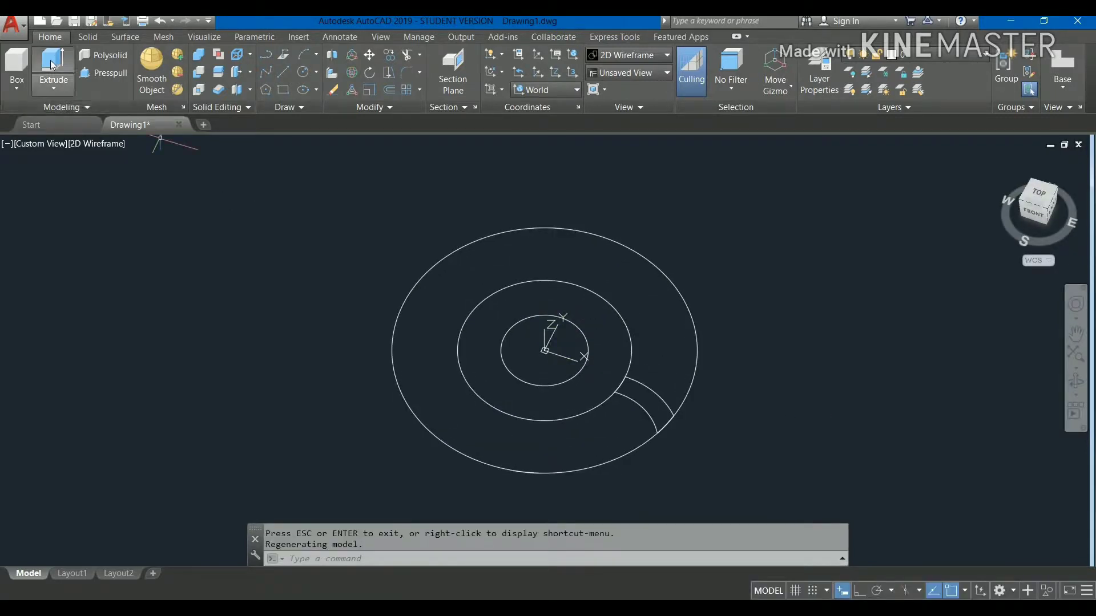
{"action": "left_click", "coordinate": [53, 63]}
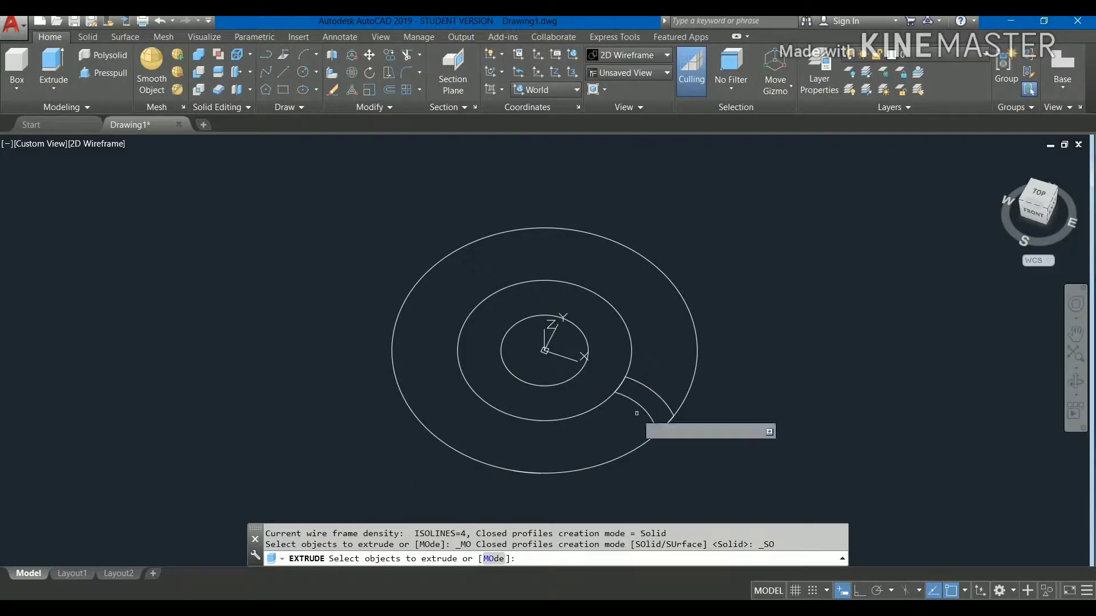
{"action": "left_click", "coordinate": [652, 417]}
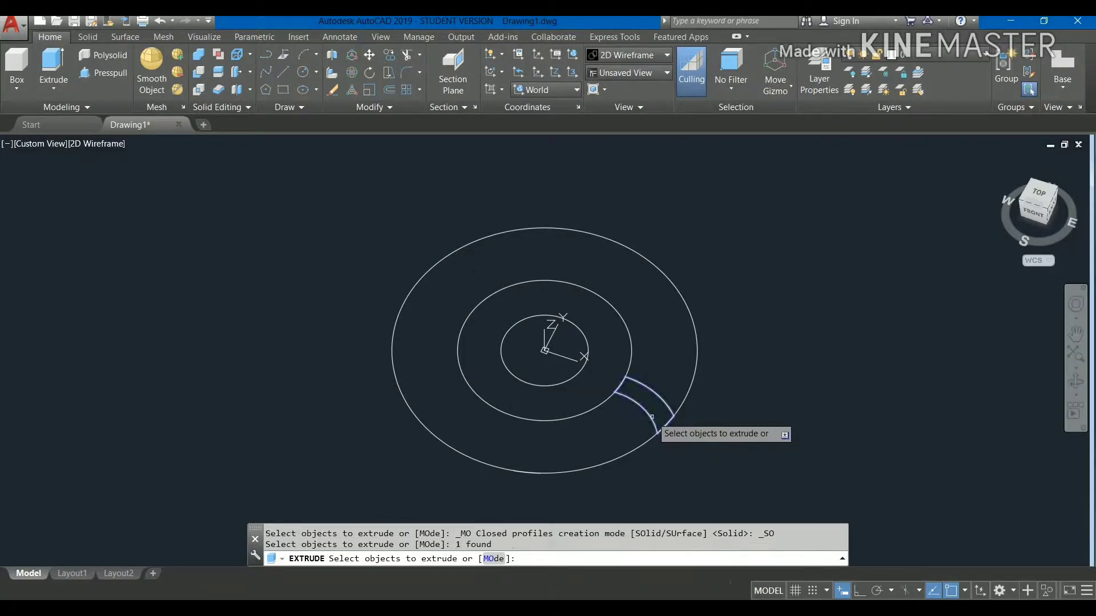
{"action": "key", "text": "Return"}
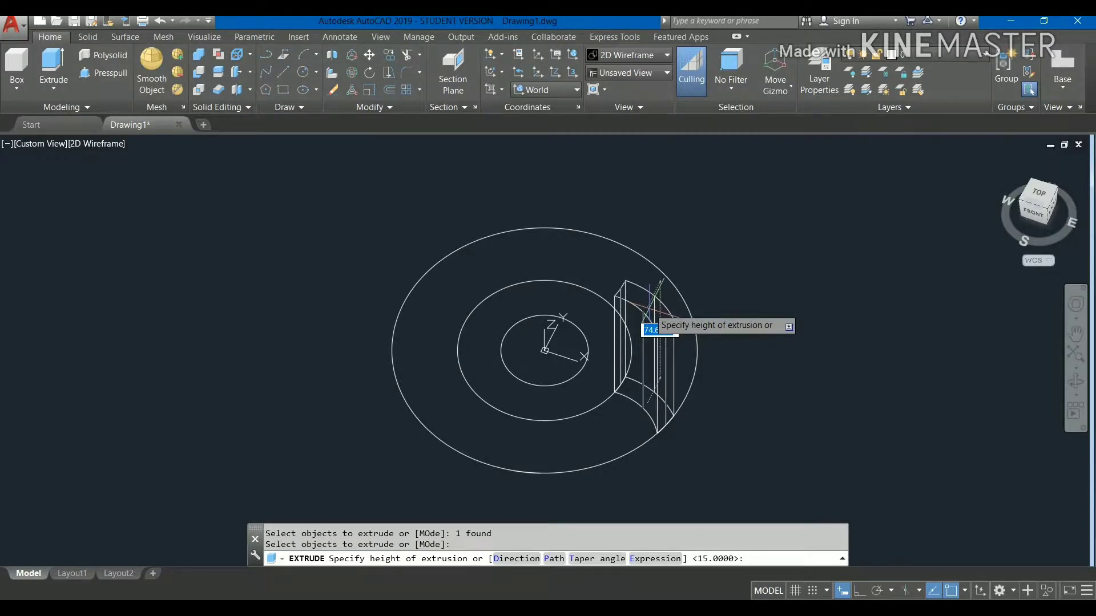
{"action": "type", "text": "t"}
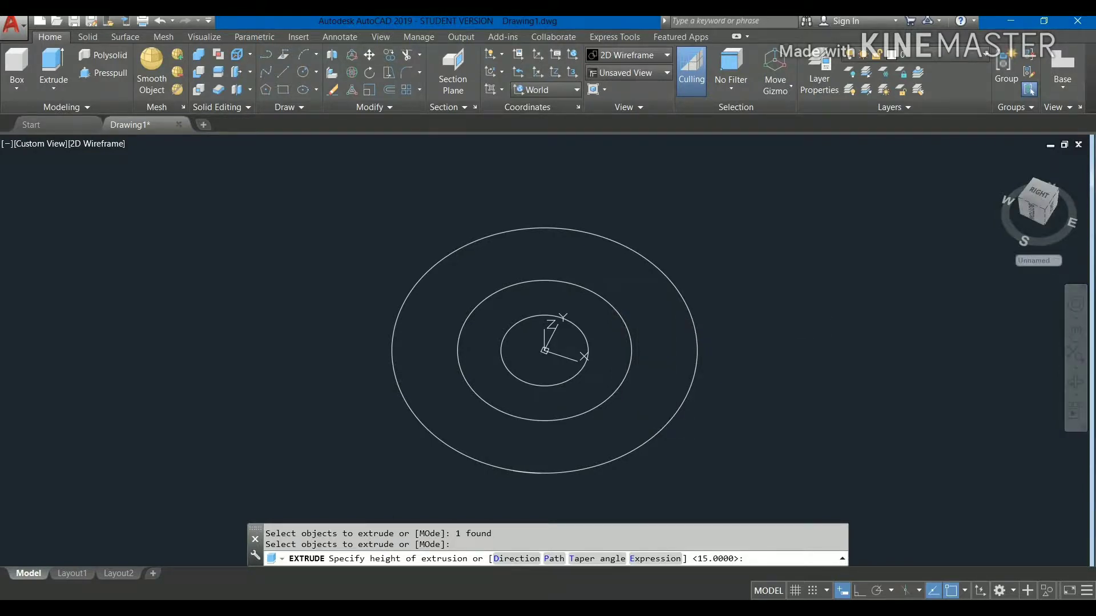
{"action": "type", "text": "t"}
{"action": "key", "text": "Return"}
{"action": "type", "text": "15"}
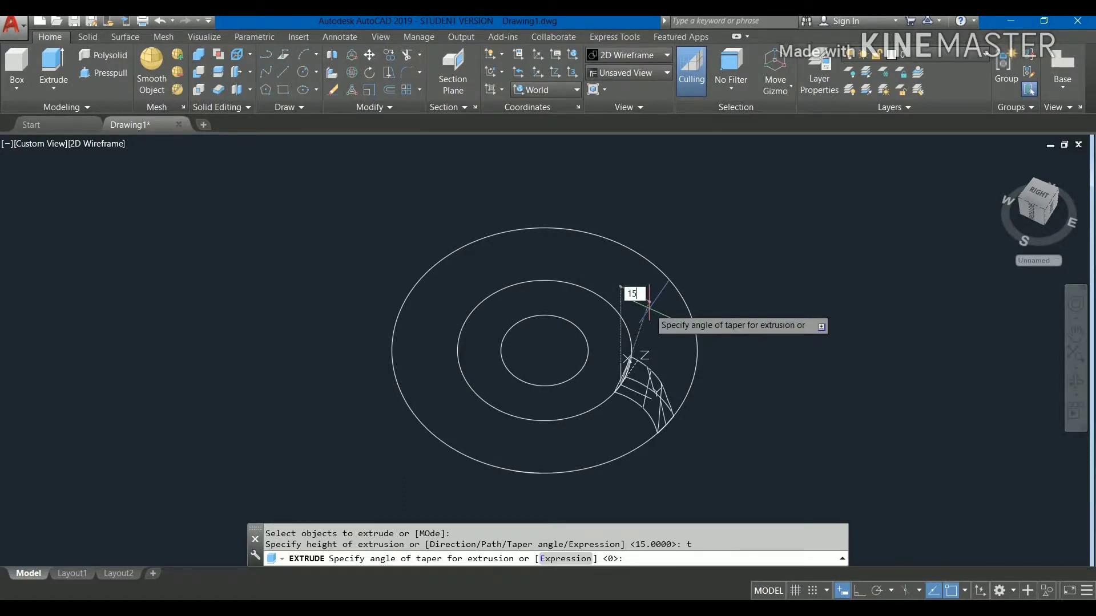
{"action": "key", "text": "Return"}
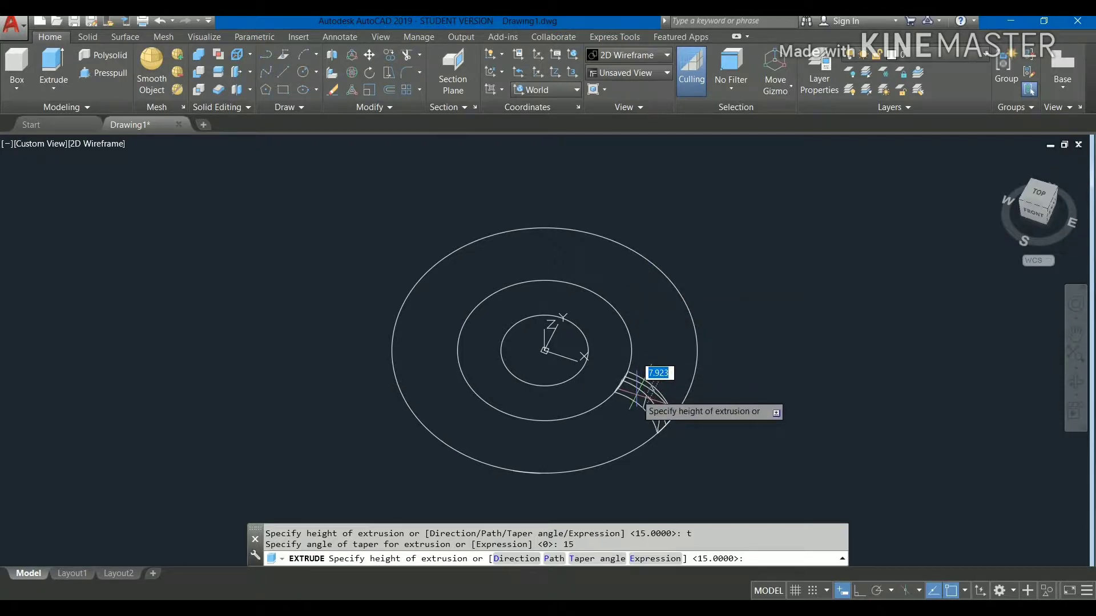
{"action": "type", "text": "7"}
{"action": "key", "text": "Return"}
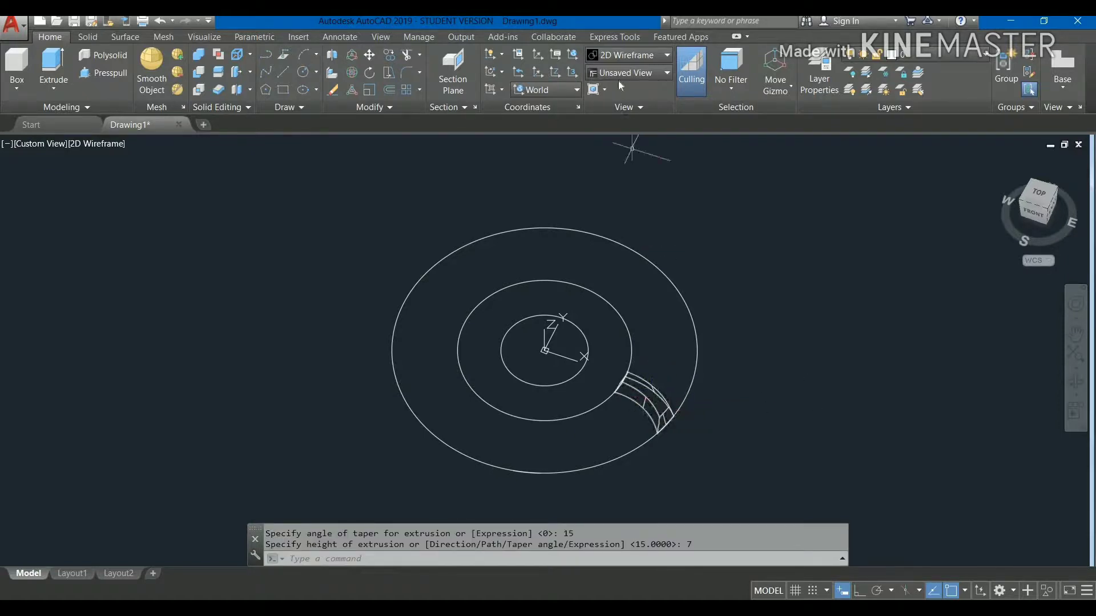
Switch the viewport to the Shaded visual style and begin Fillet Edge
{"action": "left_click", "coordinate": [87, 37]}
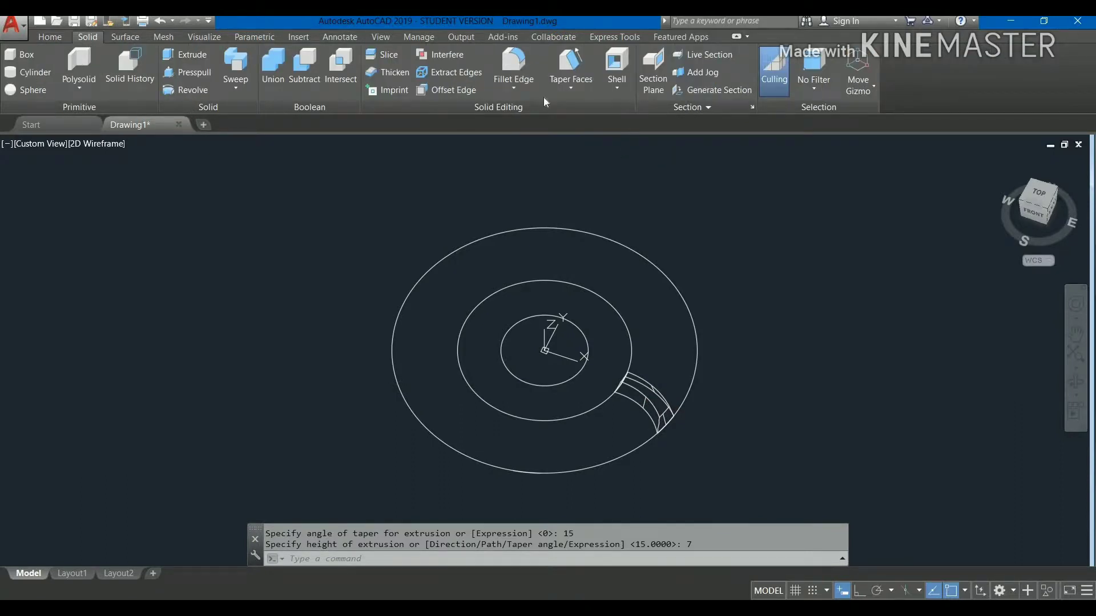
{"action": "left_click", "coordinate": [90, 143]}
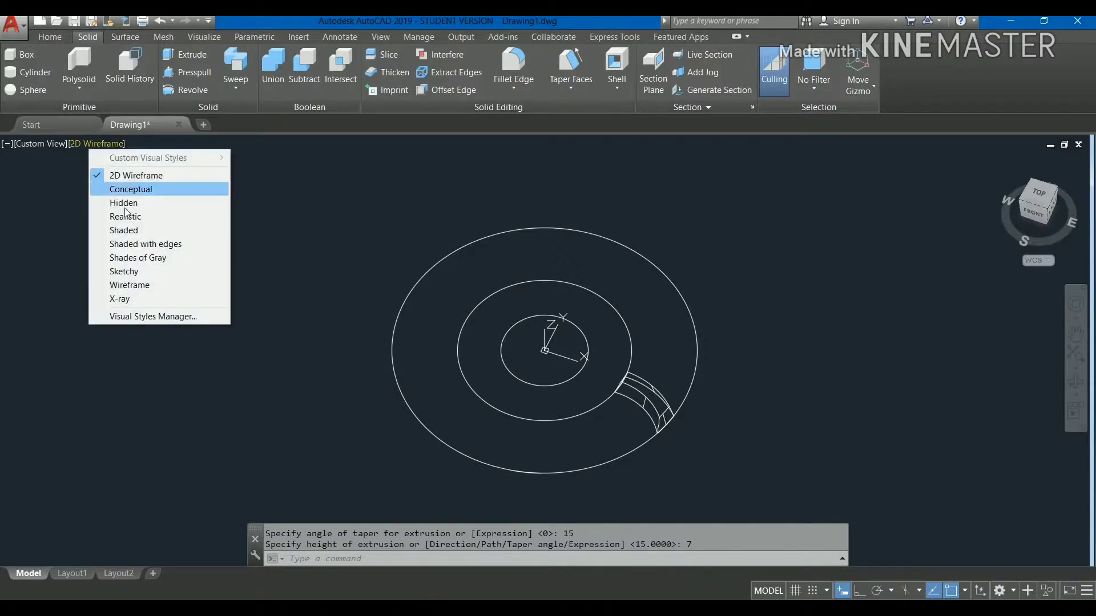
{"action": "left_click", "coordinate": [125, 232]}
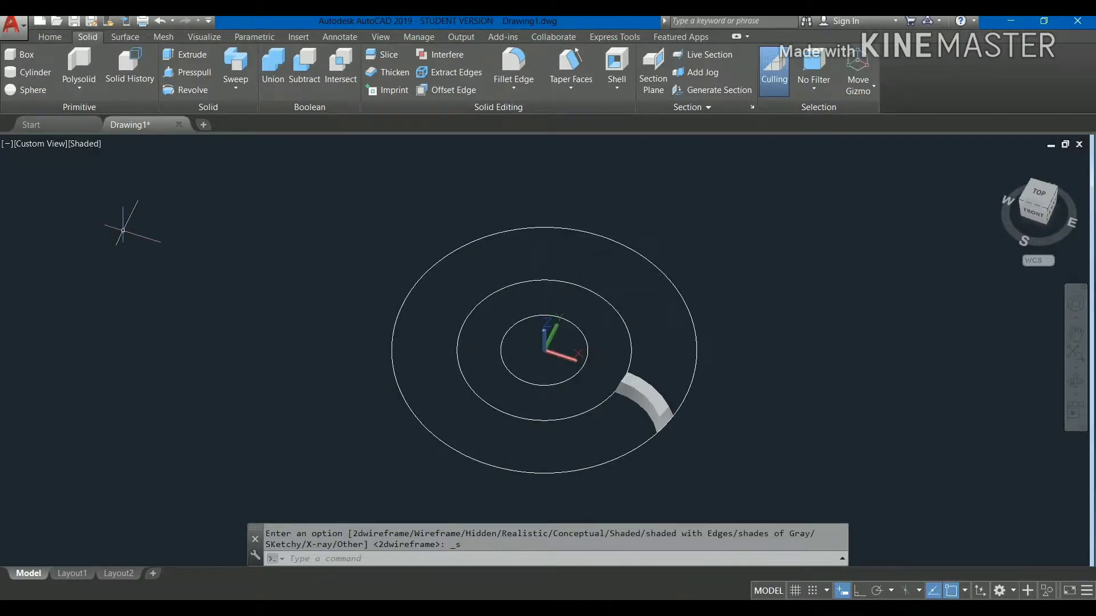
{"action": "left_click", "coordinate": [517, 60]}
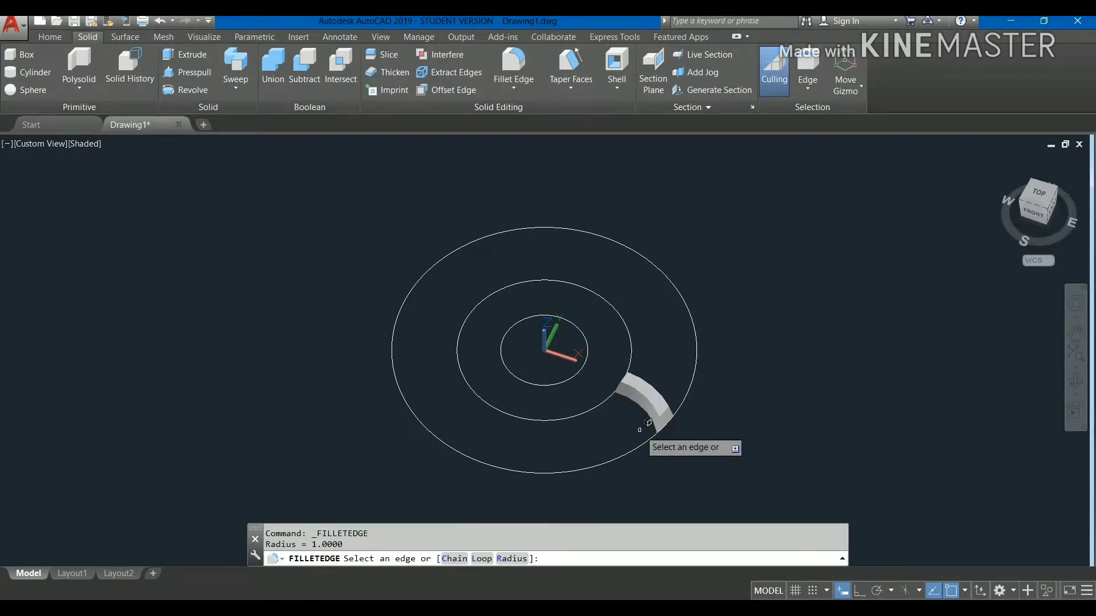
Pick seven top, corner and end edges of the tapered tooth for filleting
{"action": "scroll", "coordinate": [639, 430], "scroll_direction": "up", "scroll_amount": 2}
{"action": "scroll", "coordinate": [639, 430], "scroll_direction": "up", "scroll_amount": 3}
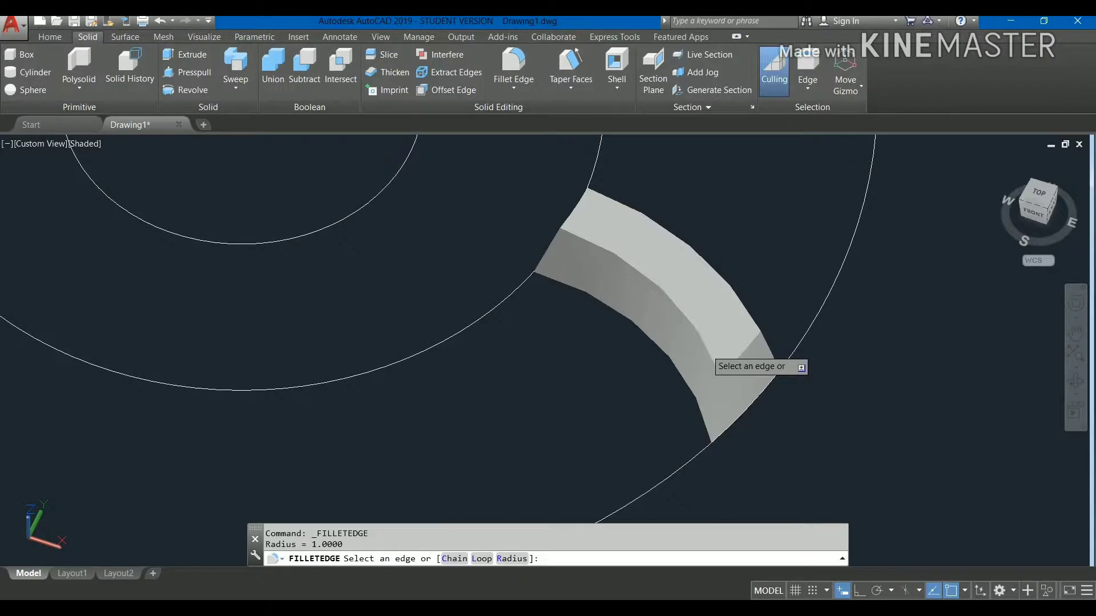
{"action": "left_click", "coordinate": [715, 348]}
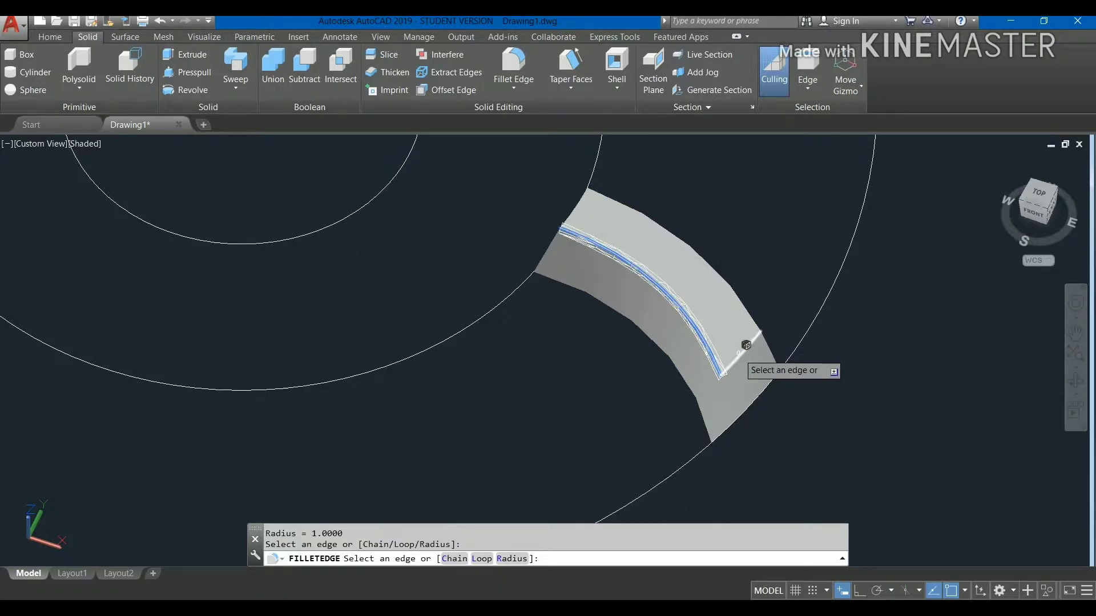
{"action": "left_click", "coordinate": [747, 345]}
{"action": "left_click", "coordinate": [748, 315]}
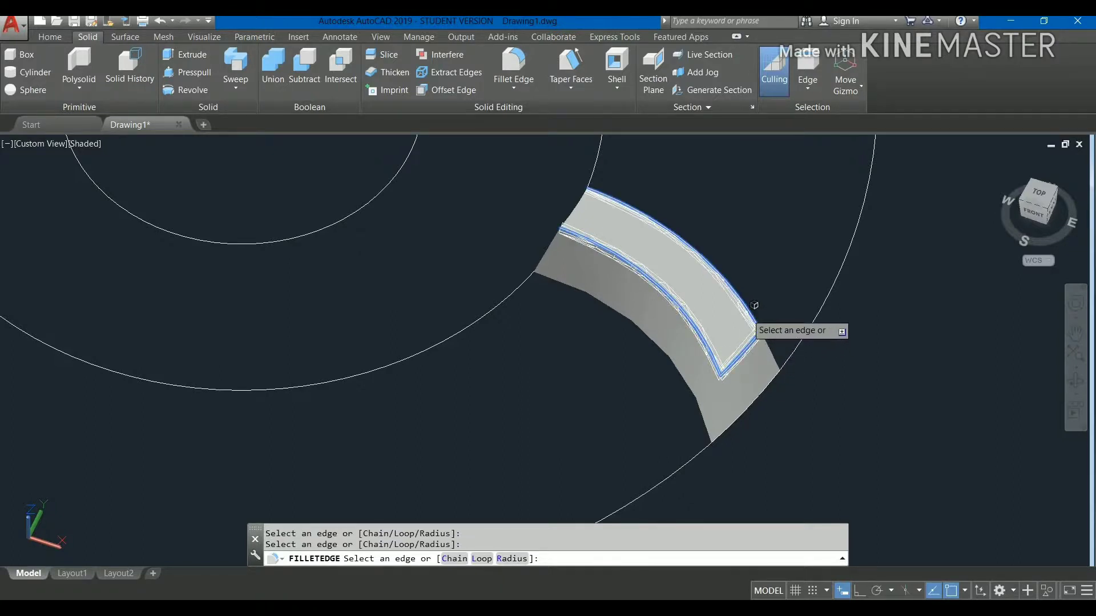
{"action": "left_click", "coordinate": [777, 345]}
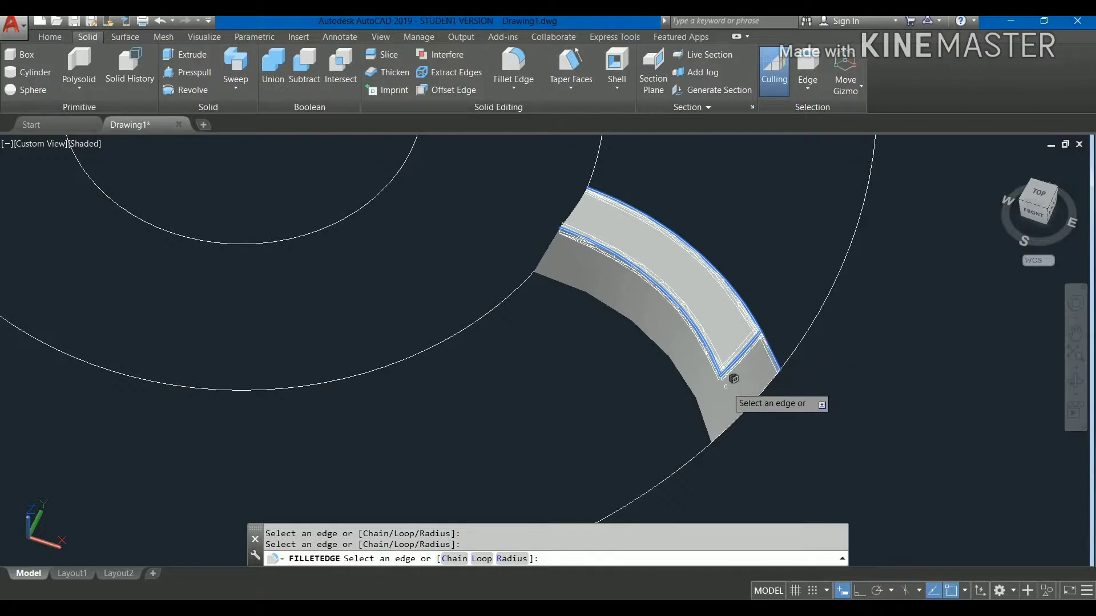
{"action": "left_click", "coordinate": [723, 386]}
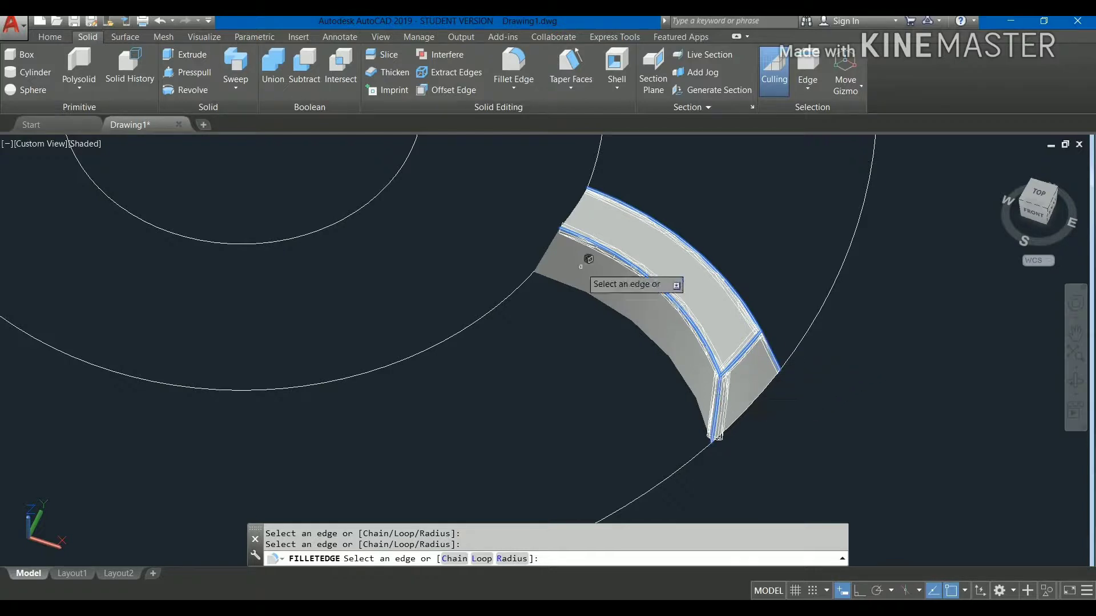
{"action": "left_click", "coordinate": [561, 230]}
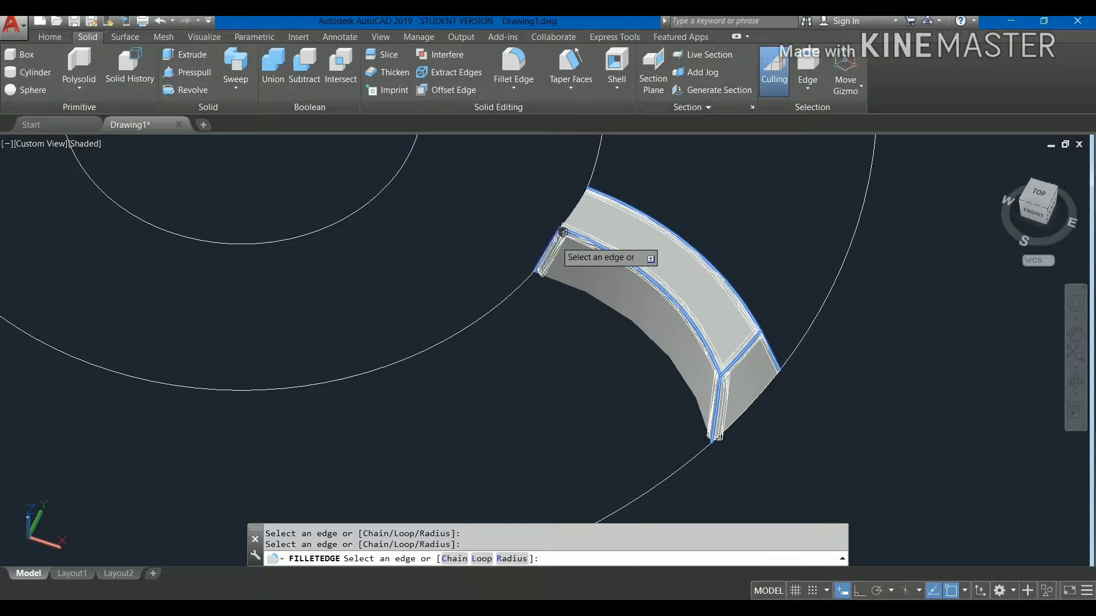
{"action": "left_click", "coordinate": [1076, 379]}
{"action": "mouse_move", "coordinate": [889, 350]}
{"action": "left_mouse_down"}
{"action": "mouse_move", "coordinate": [811, 378]}
{"action": "mouse_move", "coordinate": [802, 343]}
{"action": "left_mouse_up"}
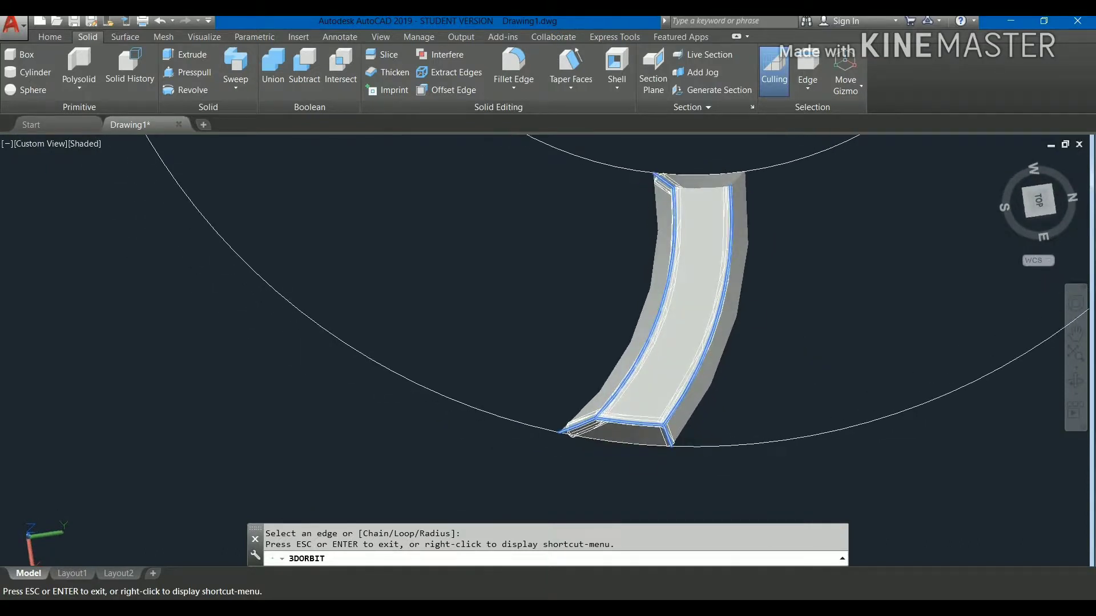
{"action": "key", "text": "Escape"}
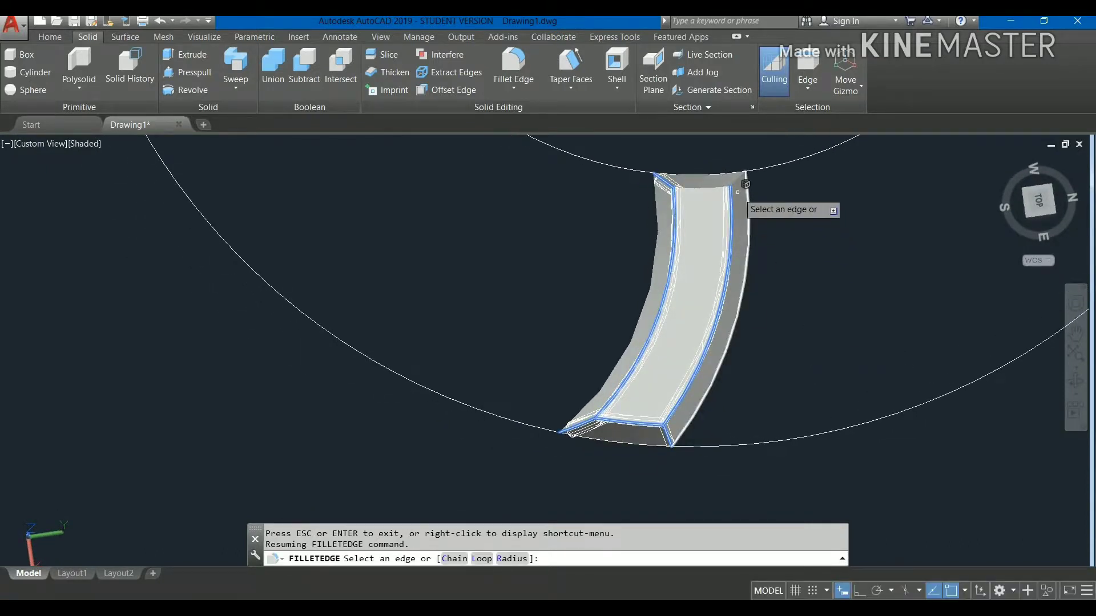
{"action": "left_click", "coordinate": [742, 176]}
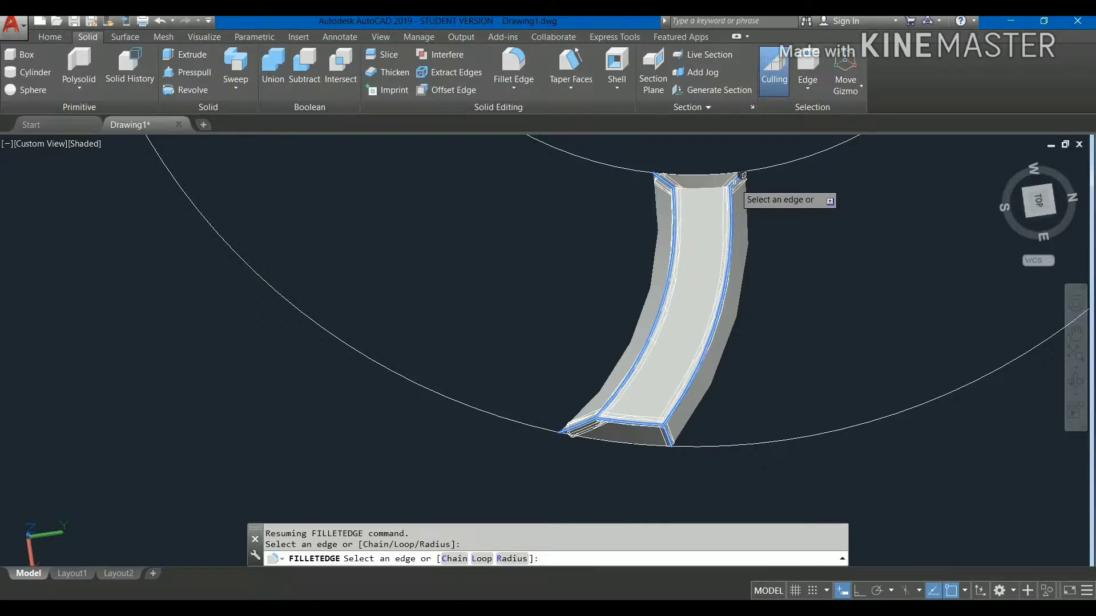
Apply a radius-1 fillet to the selected tooth edges
{"action": "key", "text": "Return"}
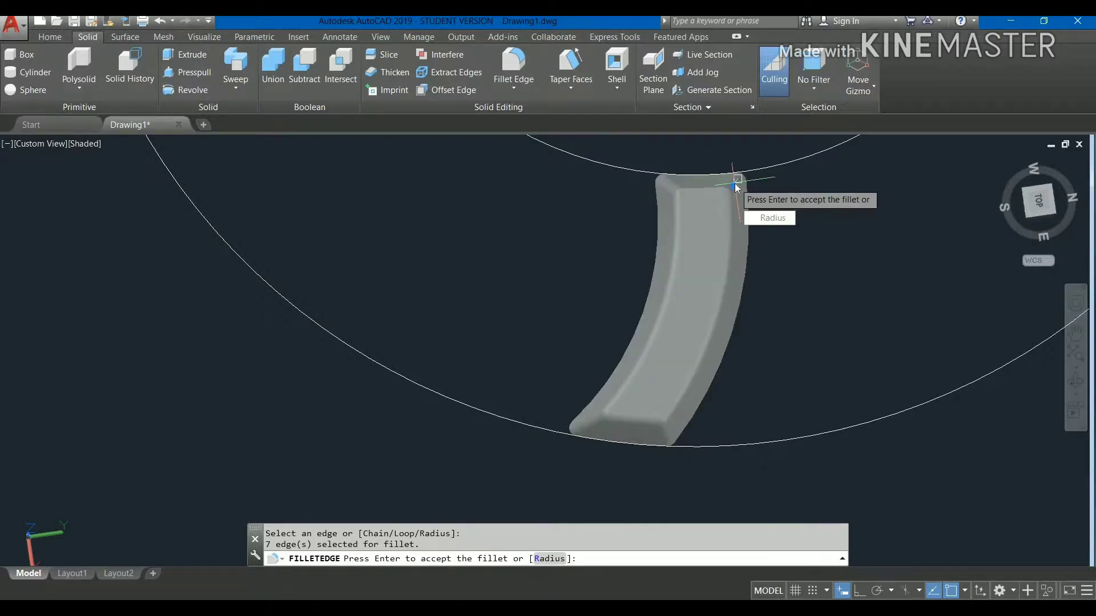
{"action": "type", "text": "1"}
{"action": "key", "text": "Return"}
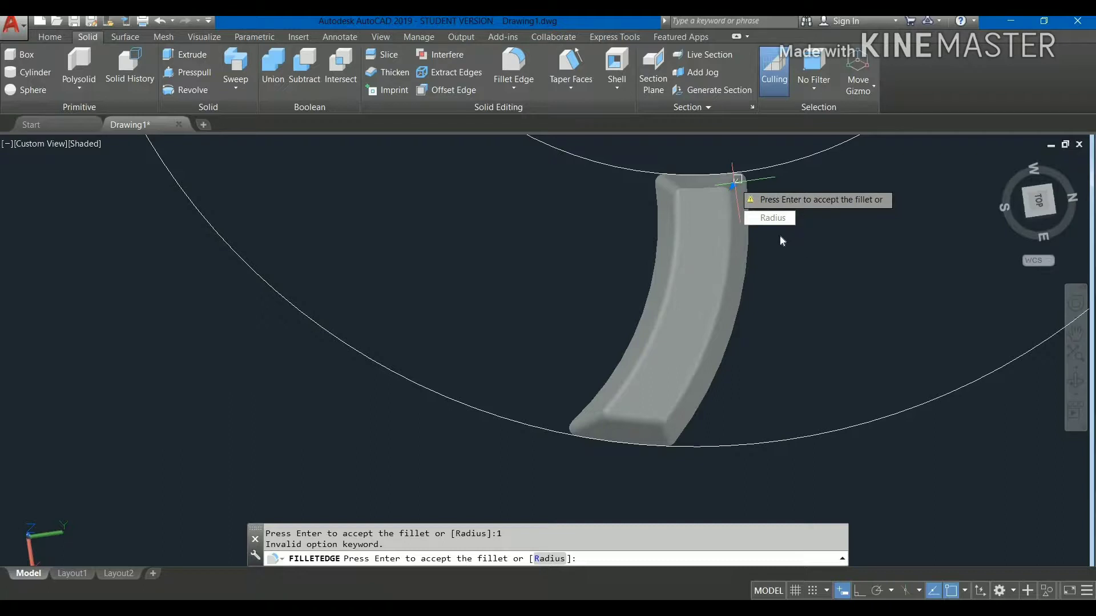
{"action": "type", "text": "r"}
{"action": "key", "text": "Return"}
{"action": "type", "text": "1"}
{"action": "key", "text": "Return"}
{"action": "key", "text": "Return"}
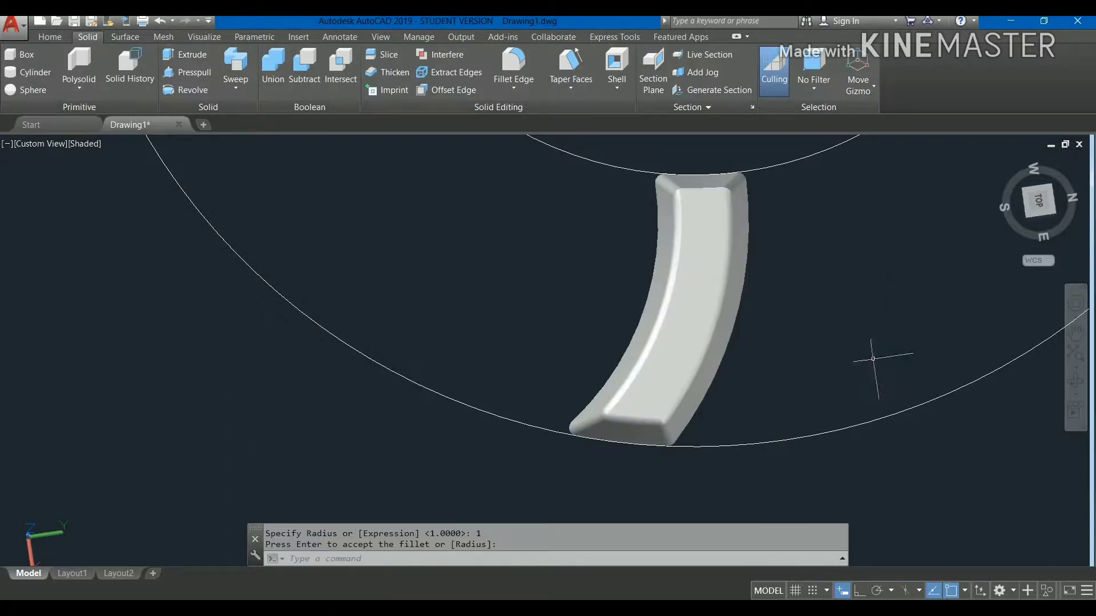
Orbit to inspect the rounded tooth, then choose Polar Array from the Home tools
{"action": "left_click", "coordinate": [1076, 380]}
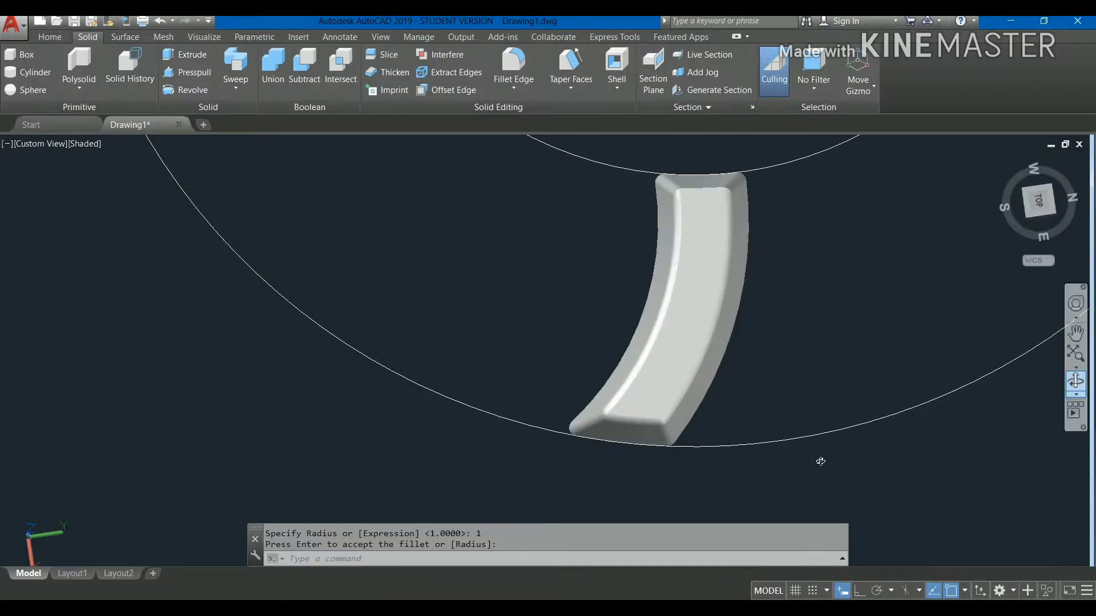
{"action": "left_click_drag", "start_coordinate": [974, 394], "coordinate": [988, 384]}
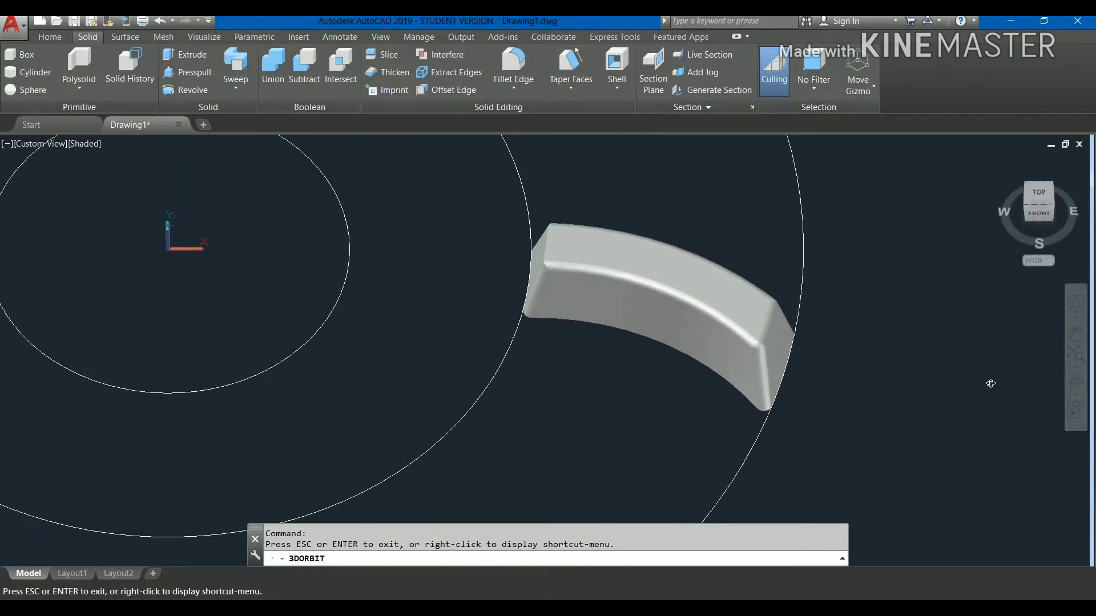
{"action": "left_click_drag", "start_coordinate": [990, 383], "coordinate": [991, 383]}
{"action": "key", "text": "Escape"}
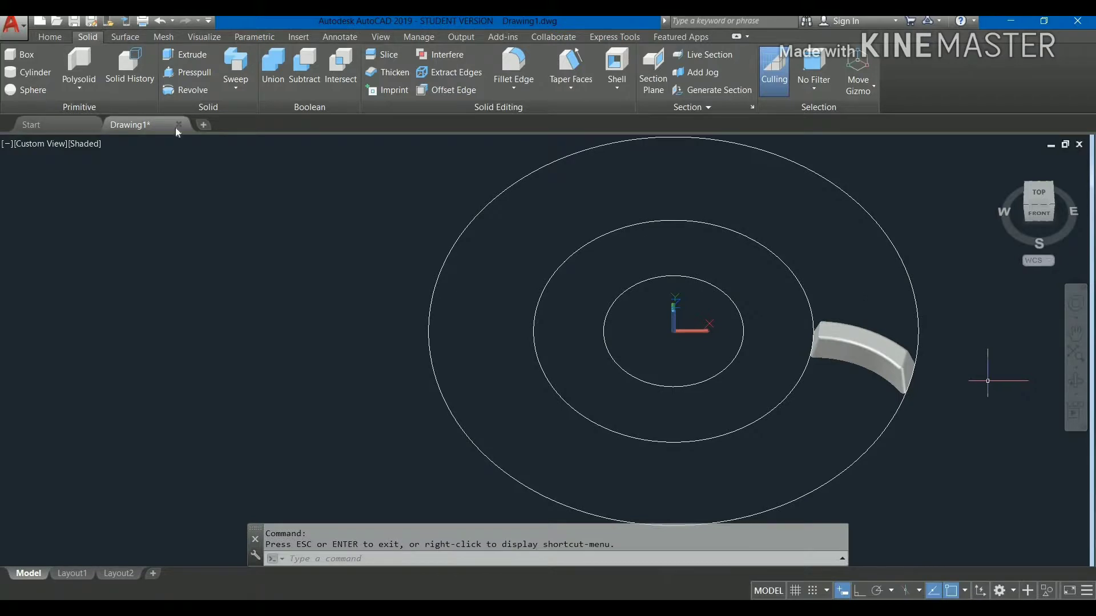
{"action": "left_click", "coordinate": [40, 39]}
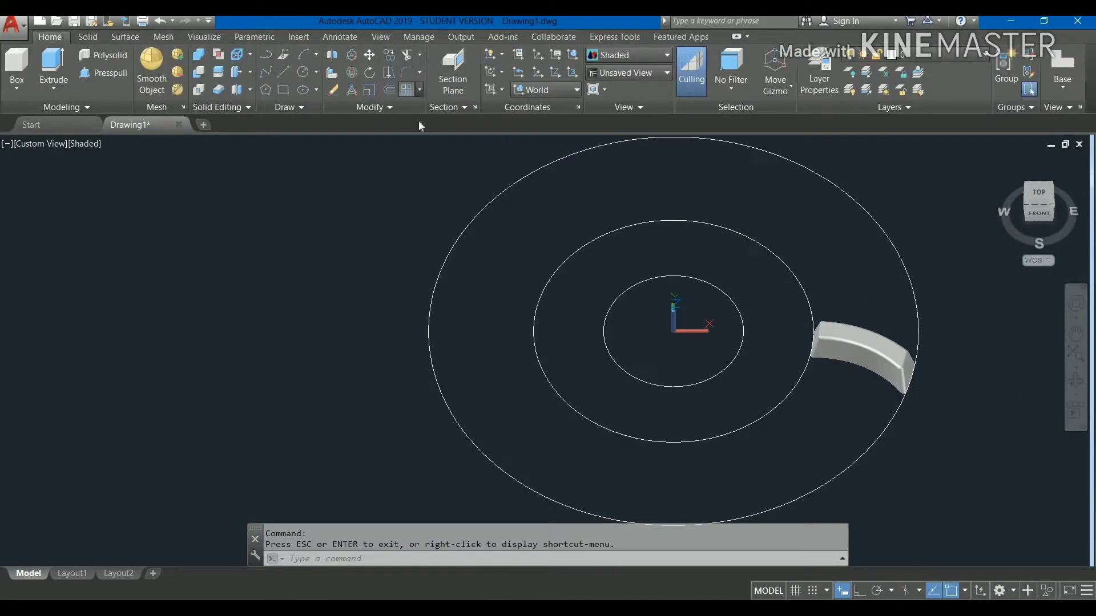
{"action": "left_click", "coordinate": [419, 90]}
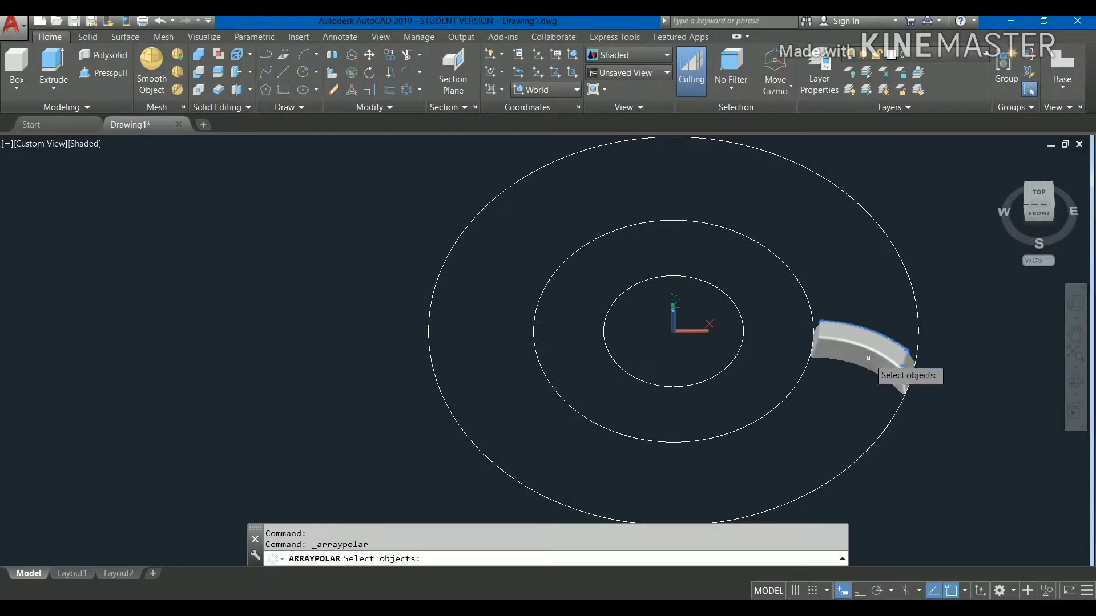
Polar-array the curved tooth about the origin, adjusting items from 28 to 25, 14° apart
{"action": "left_click", "coordinate": [862, 350]}
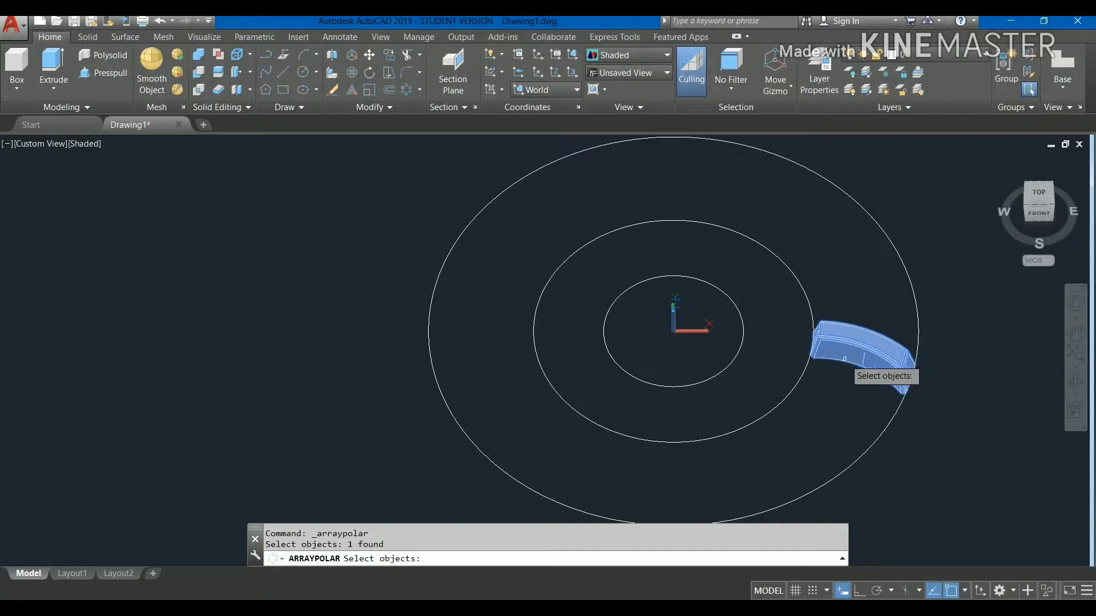
{"action": "key", "text": "Return"}
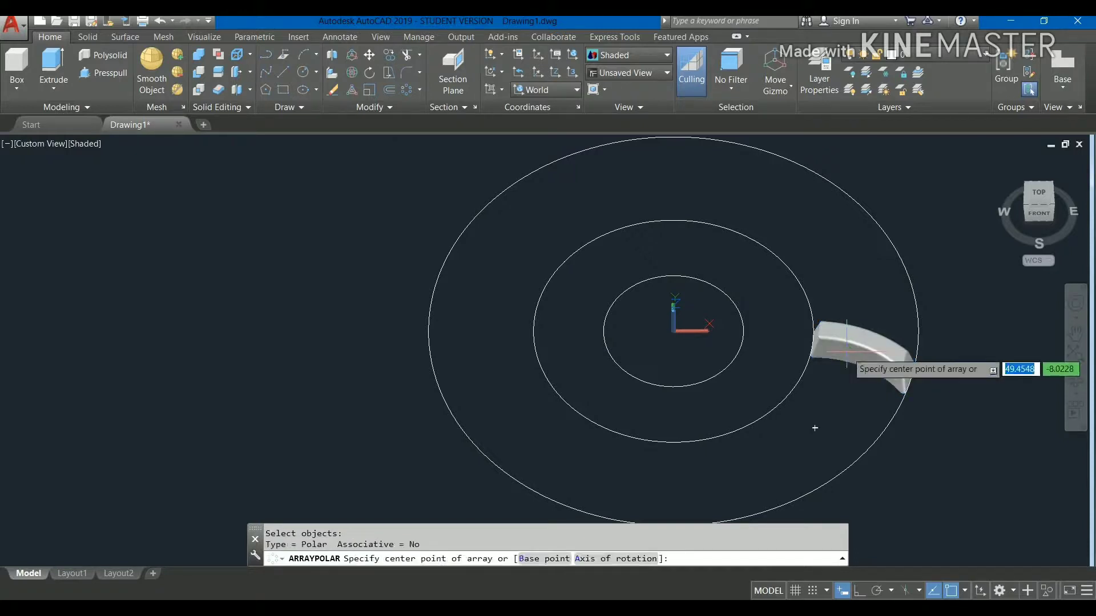
{"action": "left_click", "coordinate": [674, 330]}
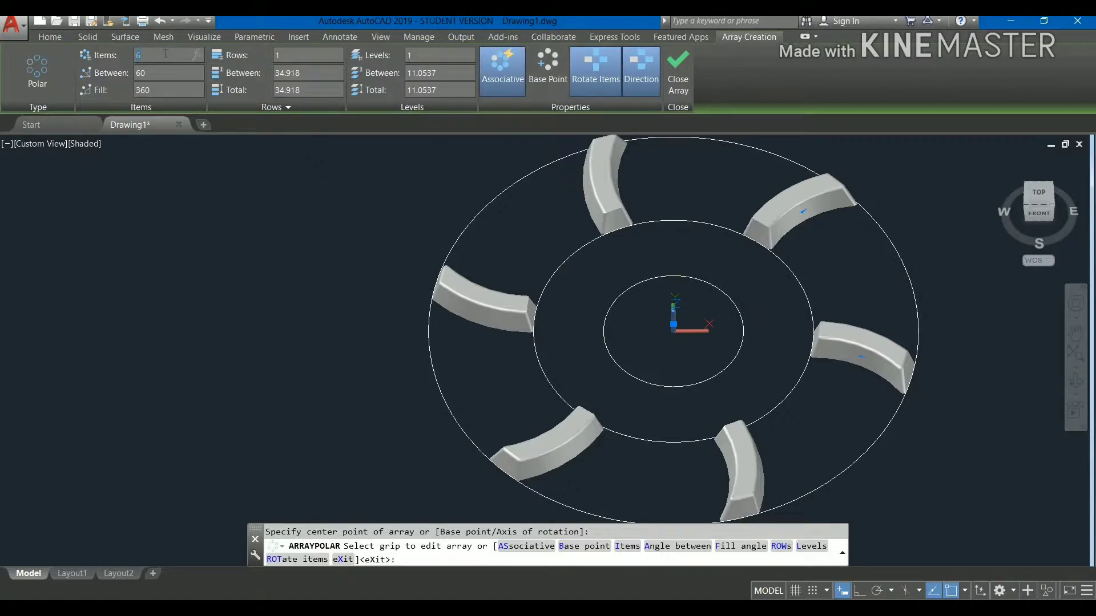
{"action": "key", "text": "Return"}
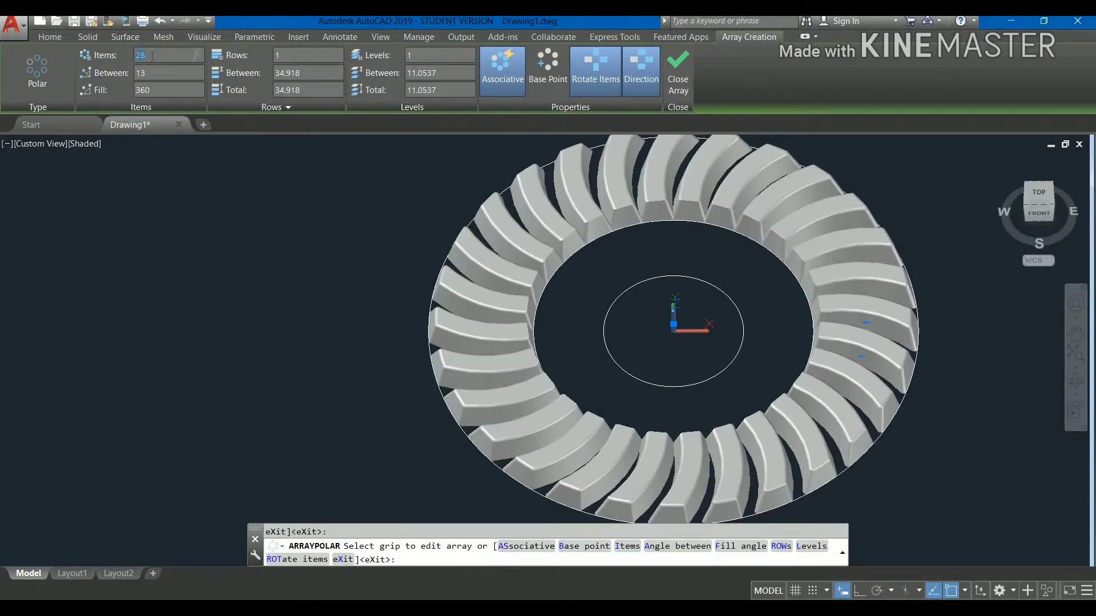
{"action": "type", "text": "25"}
{"action": "key", "text": "Return"}
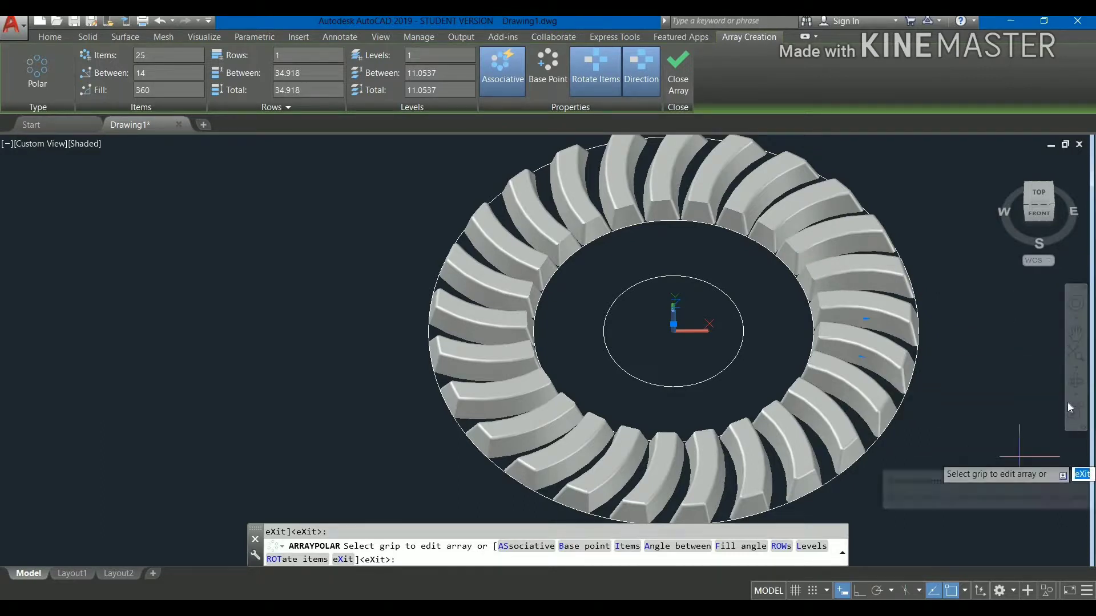
{"action": "left_click", "coordinate": [1070, 407]}
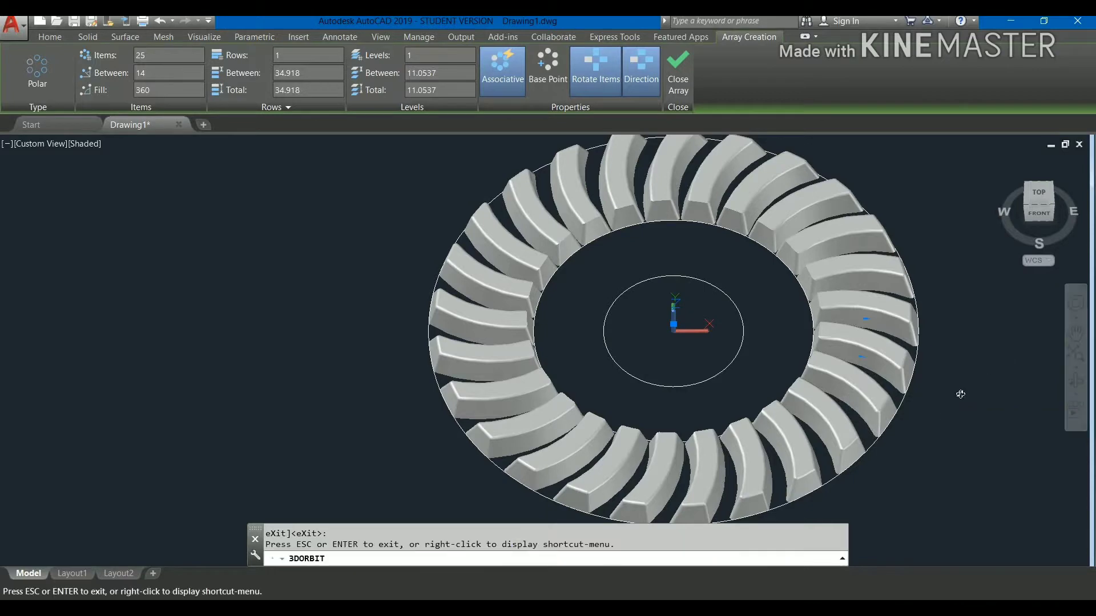
Reduce the tooth array to 24 items and close the array editor
{"action": "mouse_move", "coordinate": [961, 394]}
{"action": "left_mouse_down"}
{"action": "mouse_move", "coordinate": [937, 430]}
{"action": "mouse_move", "coordinate": [969, 416]}
{"action": "mouse_move", "coordinate": [939, 440]}
{"action": "mouse_move", "coordinate": [924, 425]}
{"action": "left_mouse_up"}
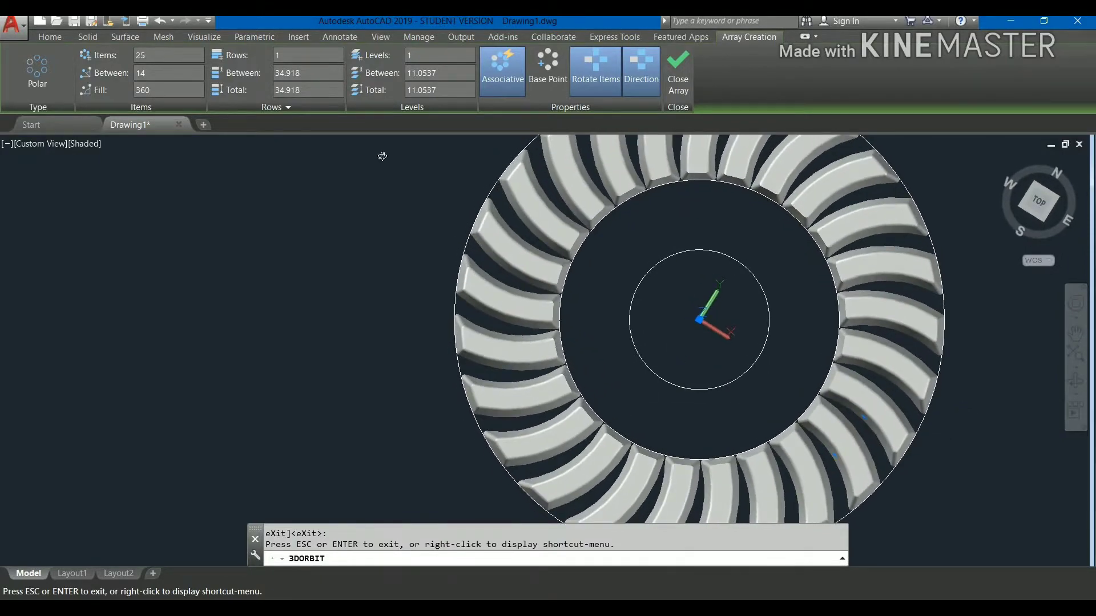
{"action": "left_click", "coordinate": [156, 57]}
{"action": "type", "text": "24"}
{"action": "key", "text": "Return"}
{"action": "middle_click_drag", "start_coordinate": [656, 137], "coordinate": [651, 122], "text": "shift"}
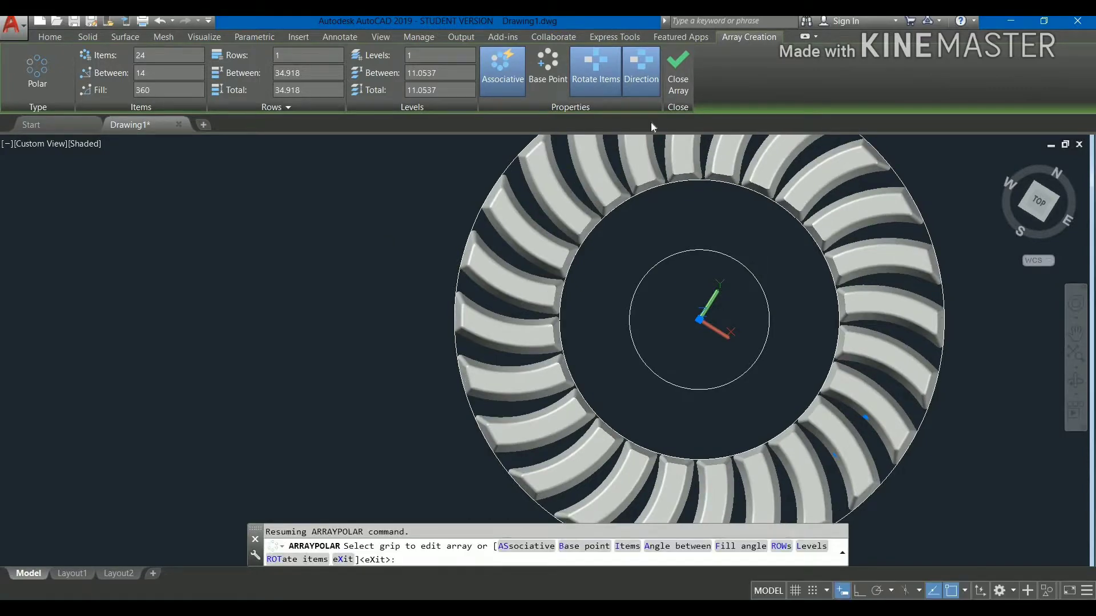
{"action": "left_click", "coordinate": [679, 80]}
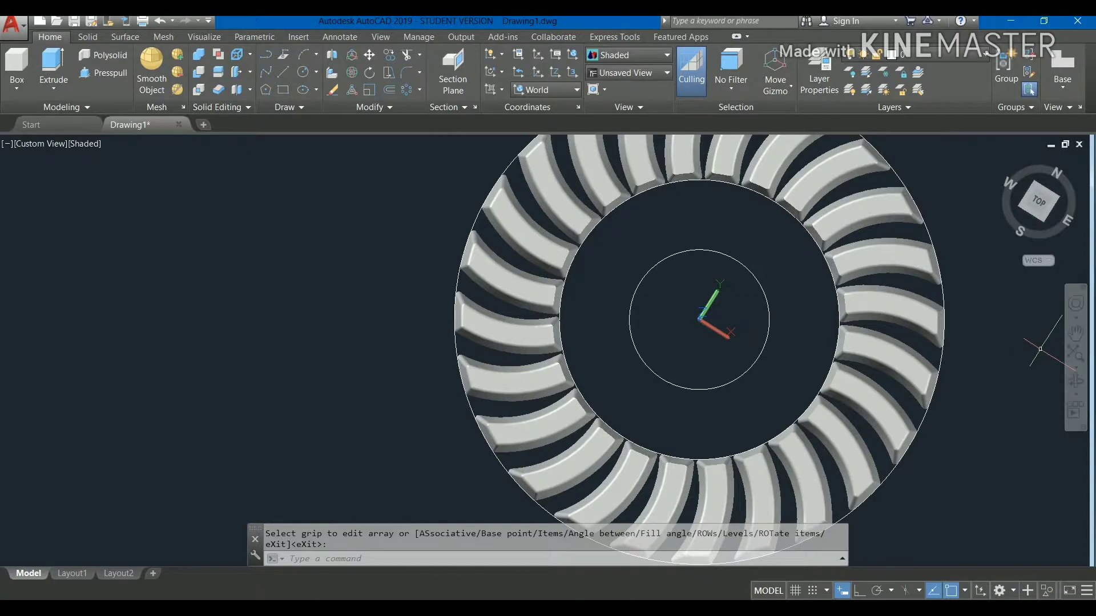
{"action": "mouse_move", "coordinate": [1002, 185]}
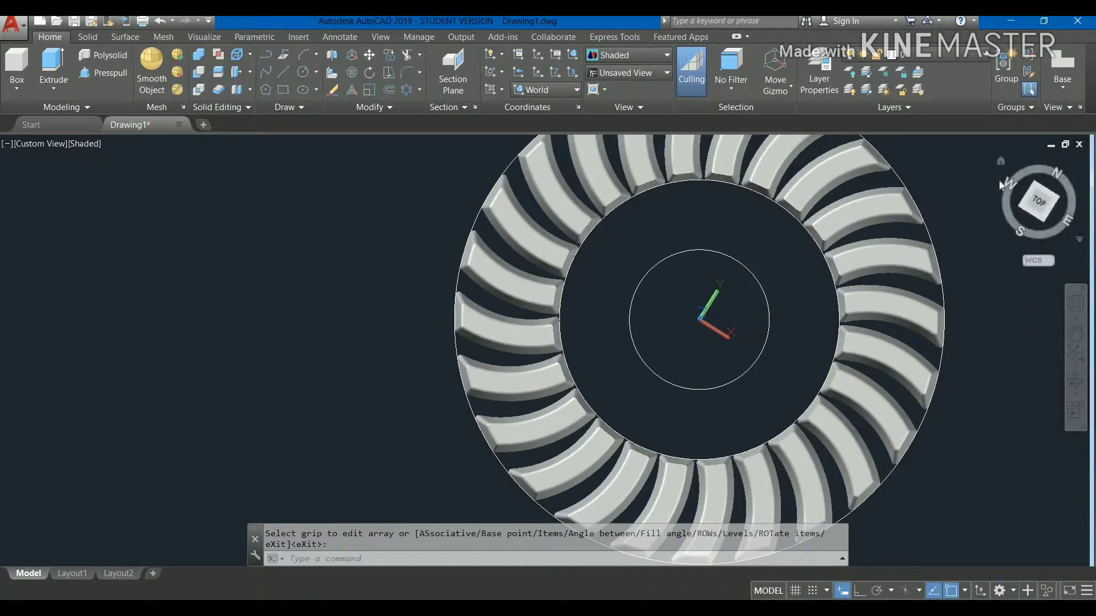
Extrude the outer circle into a base disc 10 units high with a 20° taper
{"action": "left_click", "coordinate": [1003, 163]}
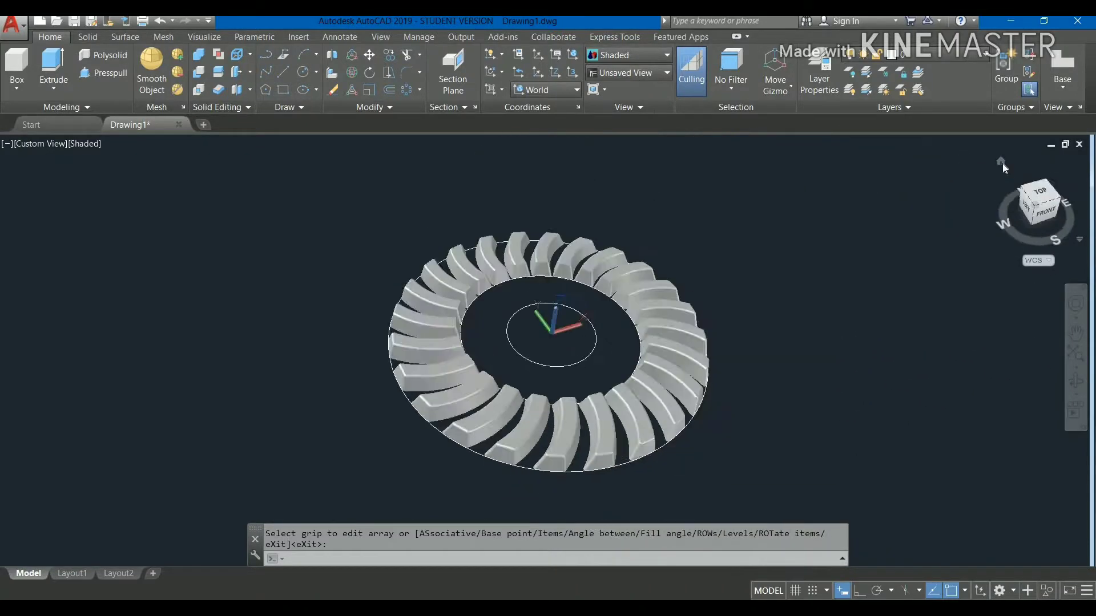
{"action": "key", "text": "Escape"}
{"action": "scroll", "coordinate": [544, 343], "scroll_direction": "up", "scroll_amount": 2}
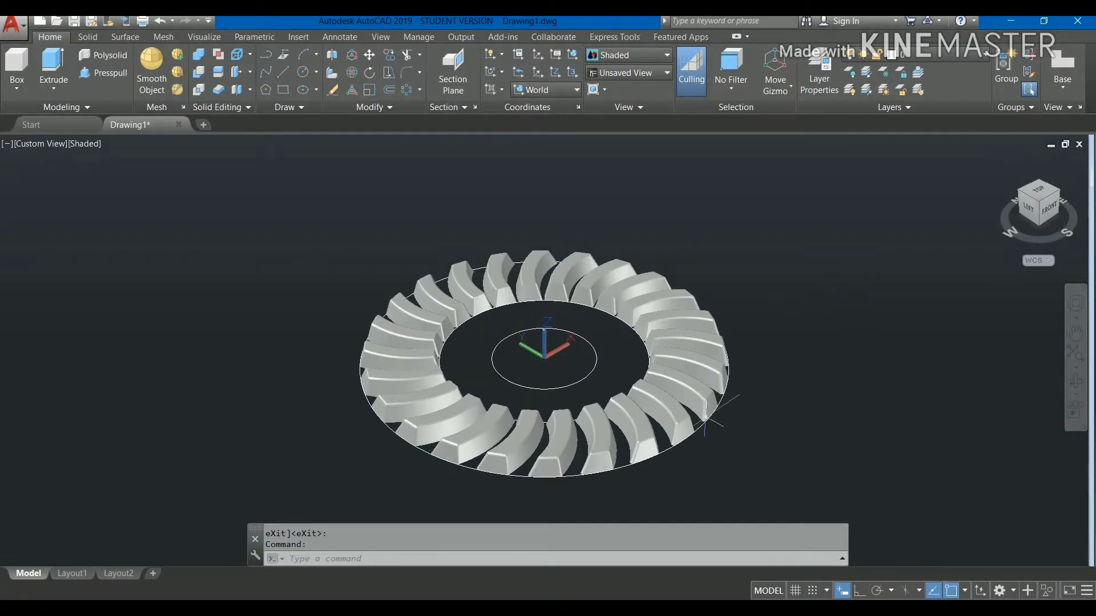
{"action": "left_click", "coordinate": [53, 64]}
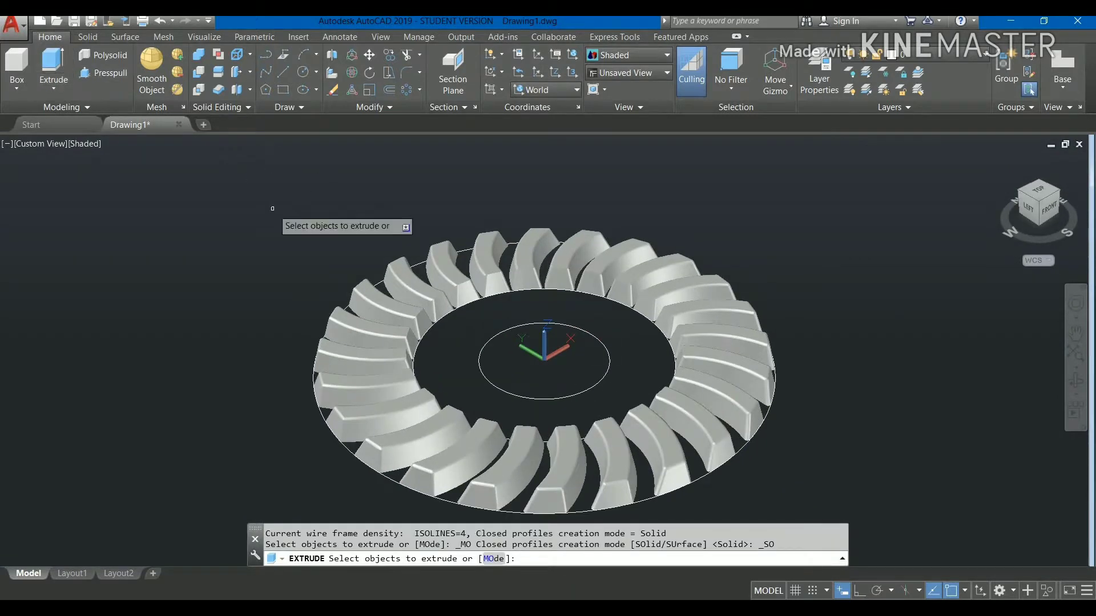
{"action": "left_click", "coordinate": [381, 281]}
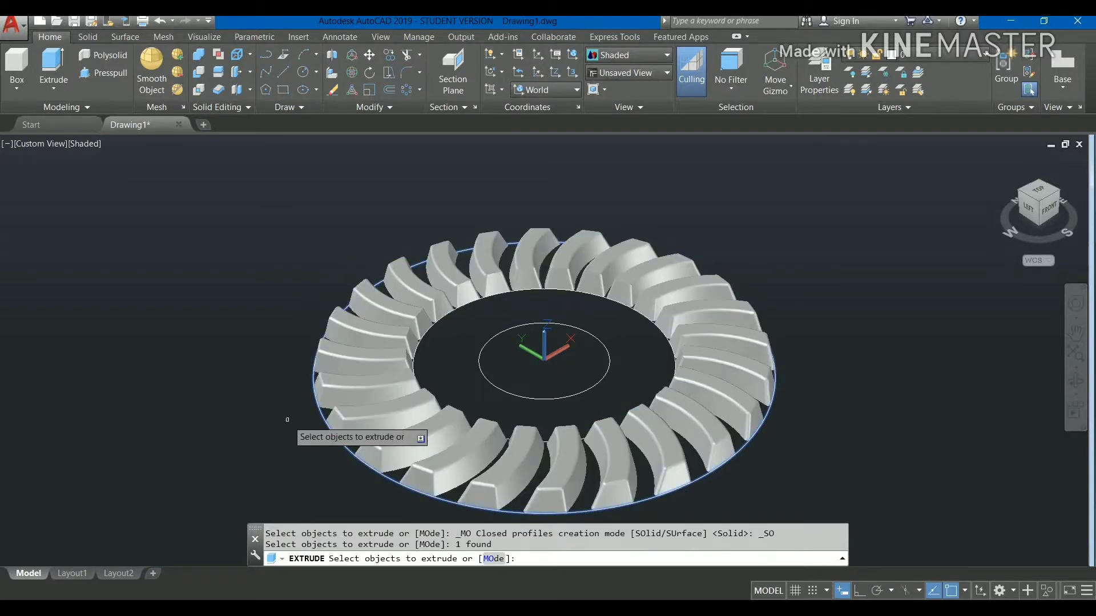
{"action": "key", "text": "Return"}
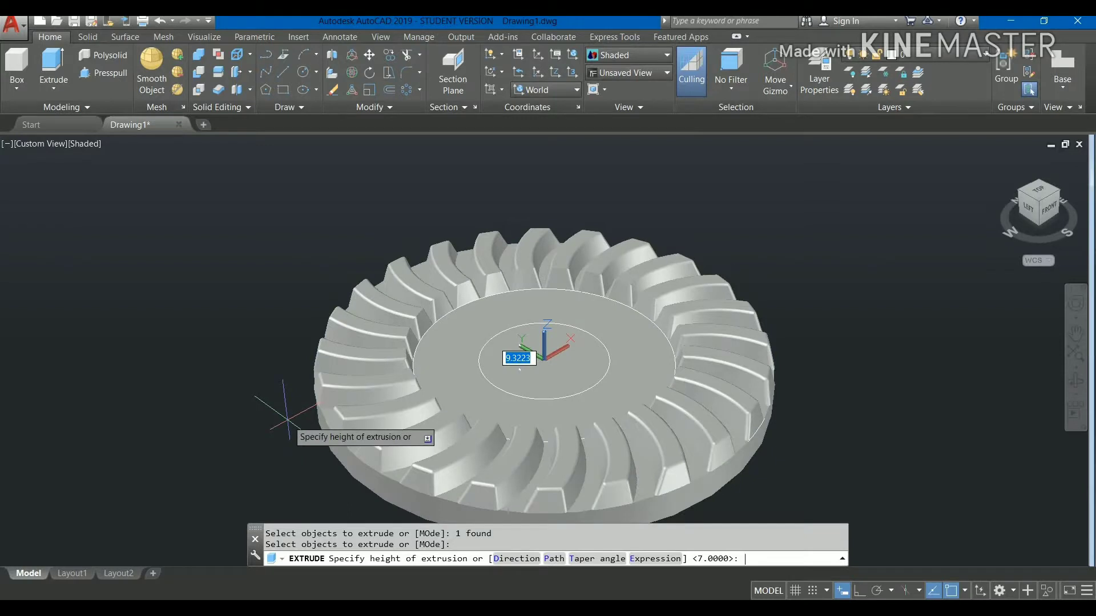
{"action": "type", "text": "t"}
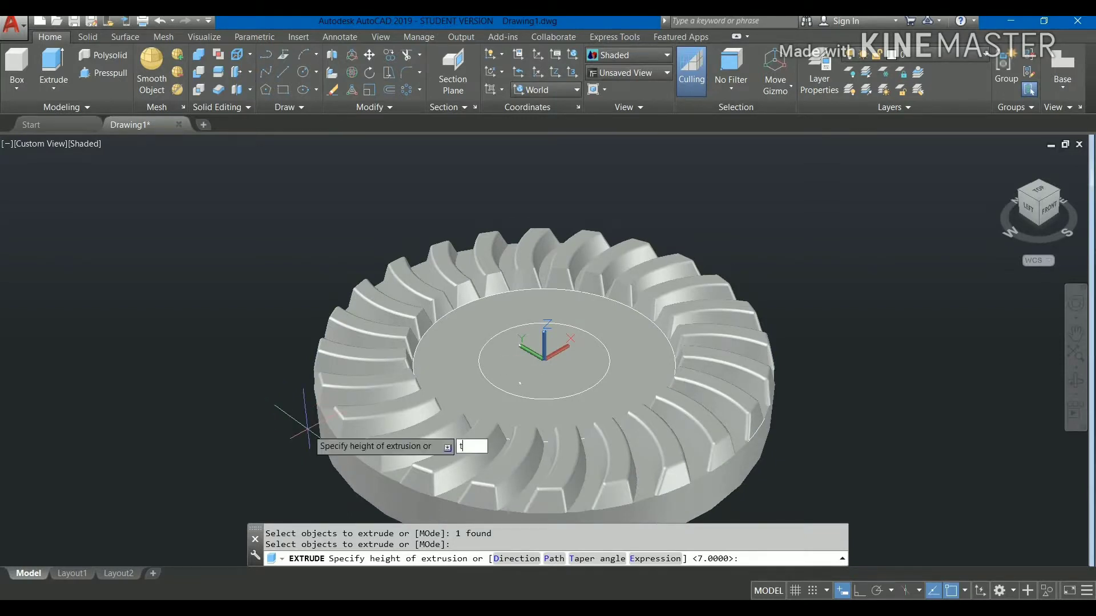
{"action": "key", "text": "Return"}
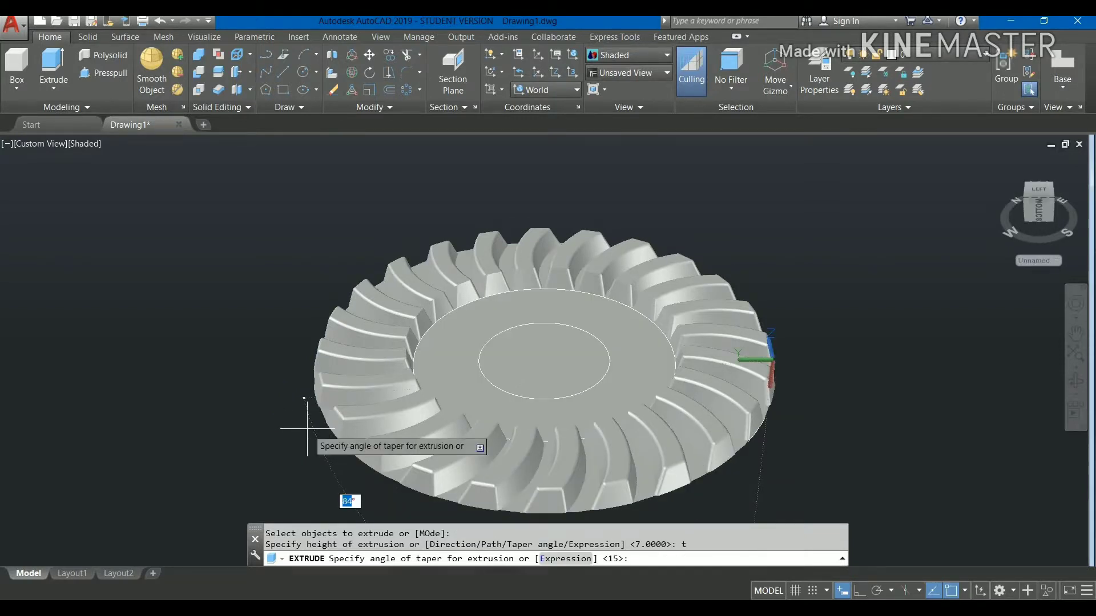
{"action": "type", "text": "20"}
{"action": "key", "text": "Return"}
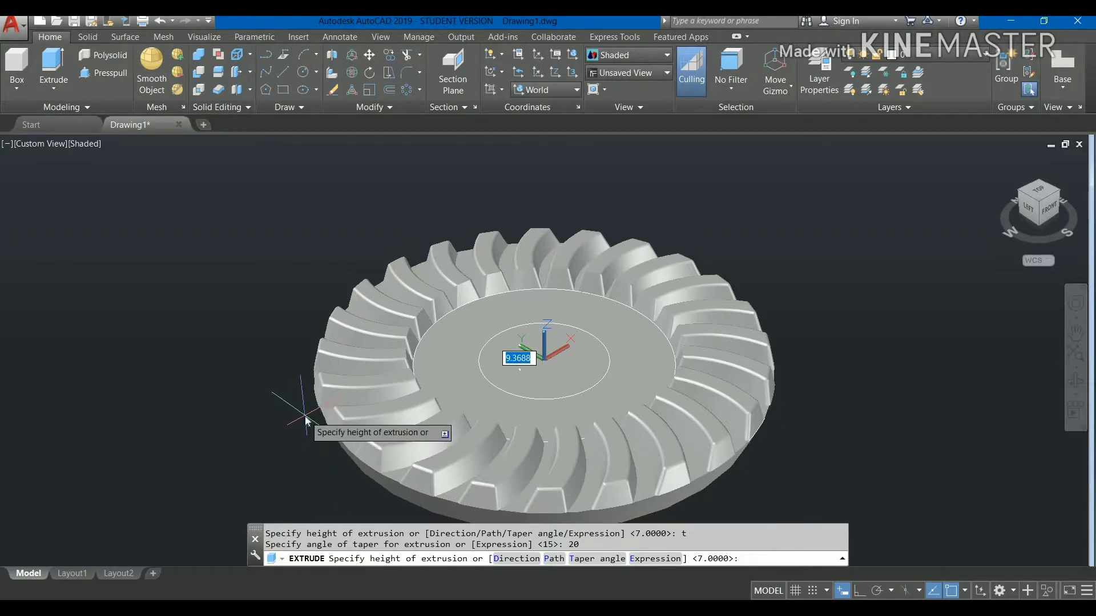
{"action": "type", "text": "10"}
{"action": "key", "text": "Return"}
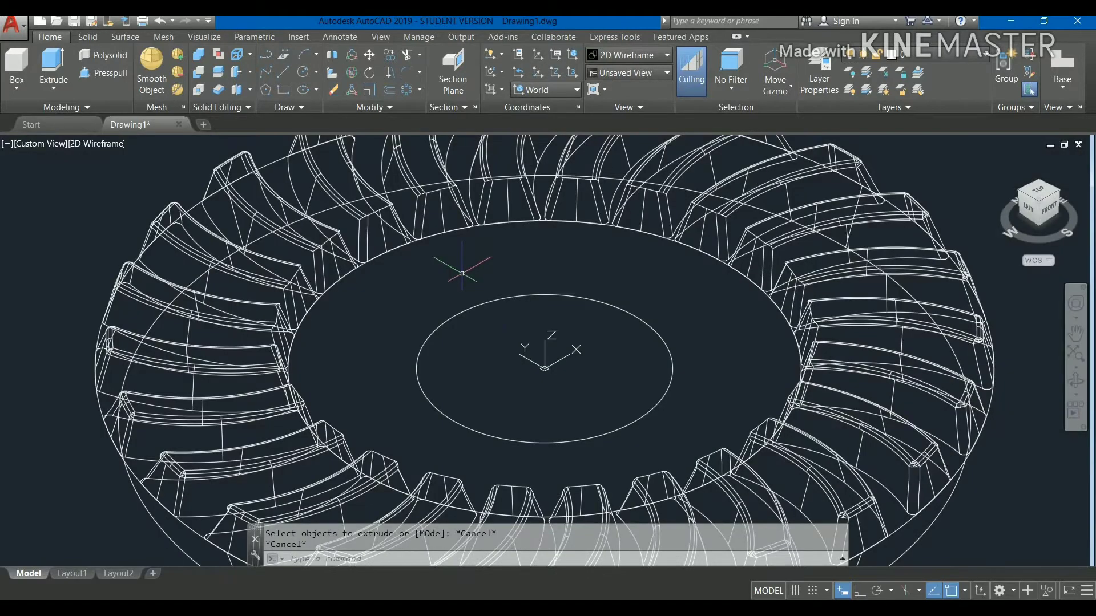
Extrude the circle inside the tooth ring 5 units high with a 20° taper
{"action": "scroll", "coordinate": [445, 269], "scroll_direction": "up", "scroll_amount": 2}
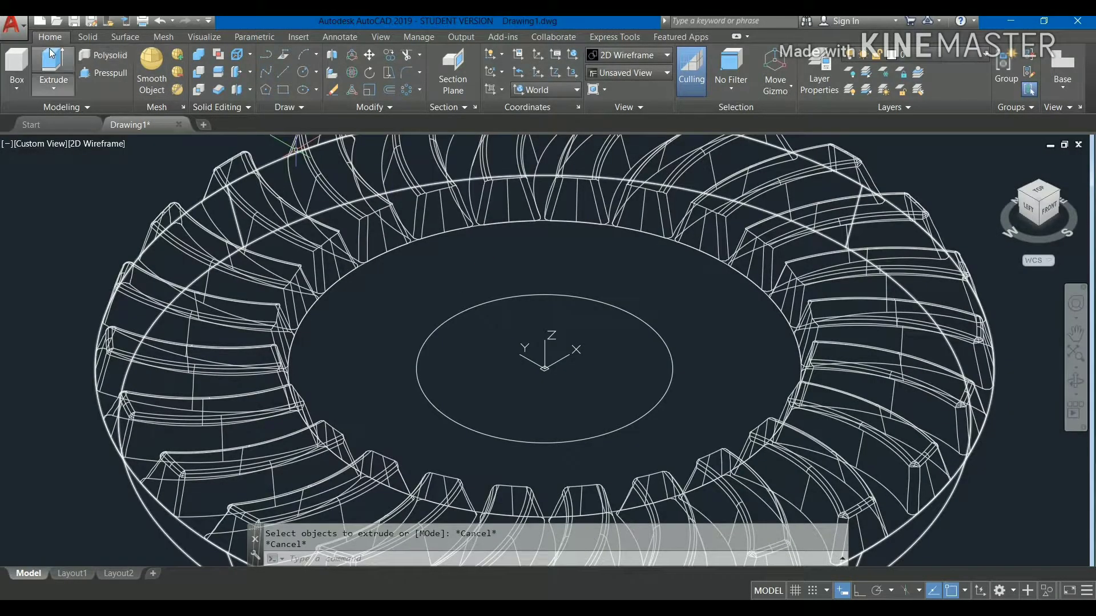
{"action": "left_click", "coordinate": [52, 61]}
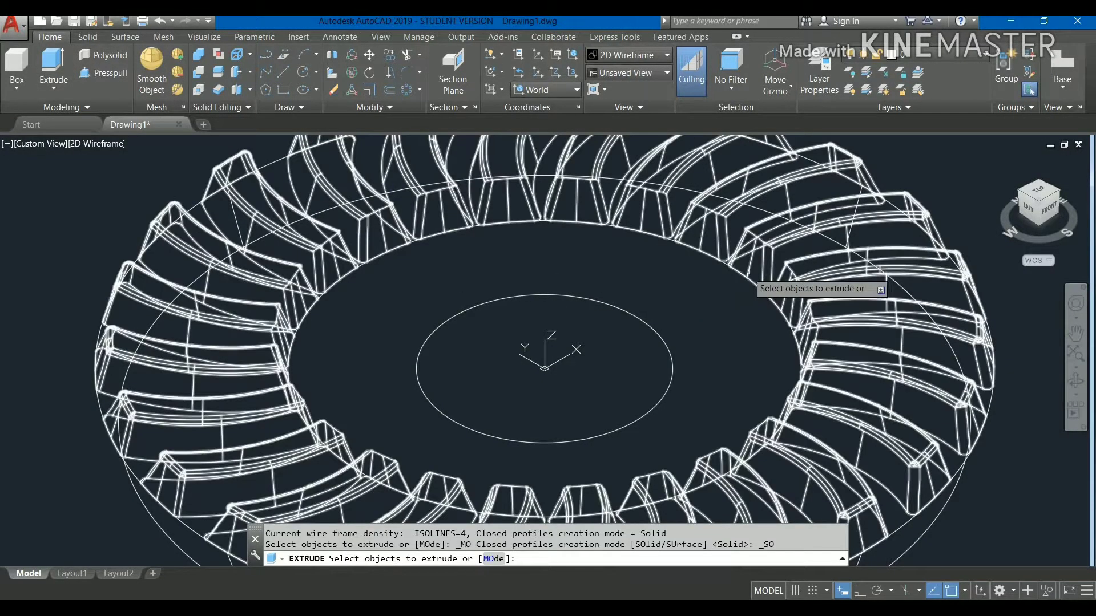
{"action": "left_click", "coordinate": [726, 264]}
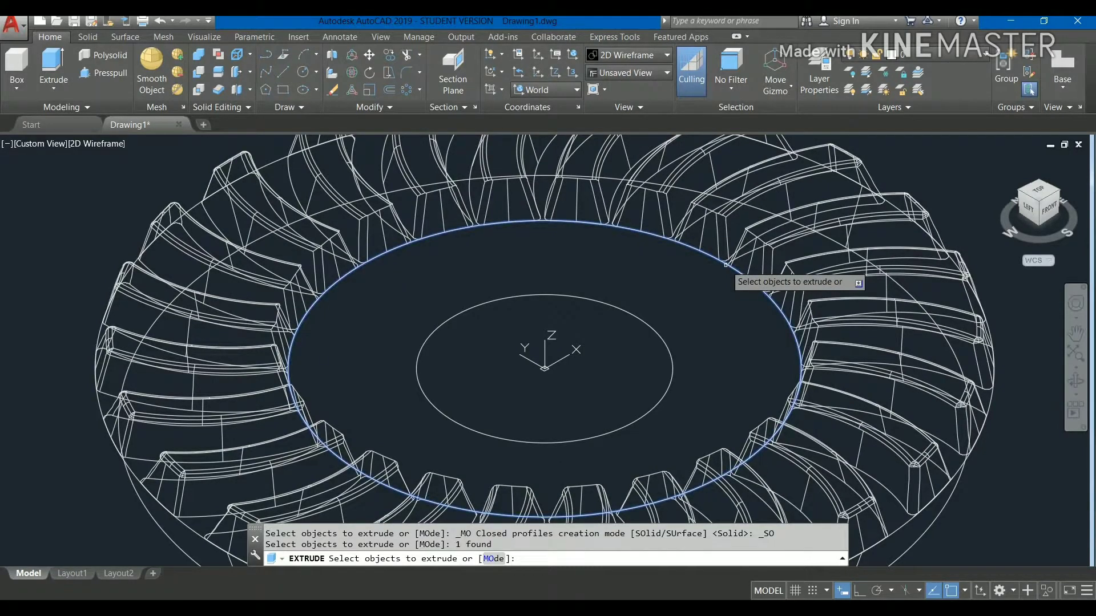
{"action": "key", "text": "Return"}
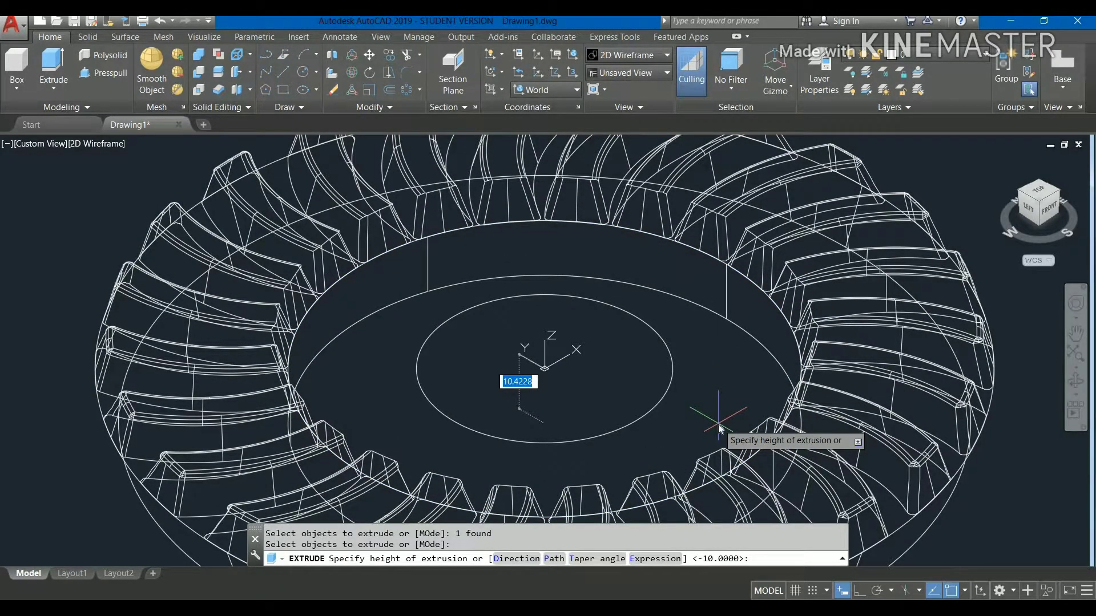
{"action": "type", "text": "t"}
{"action": "key", "text": "Return"}
{"action": "type", "text": "20"}
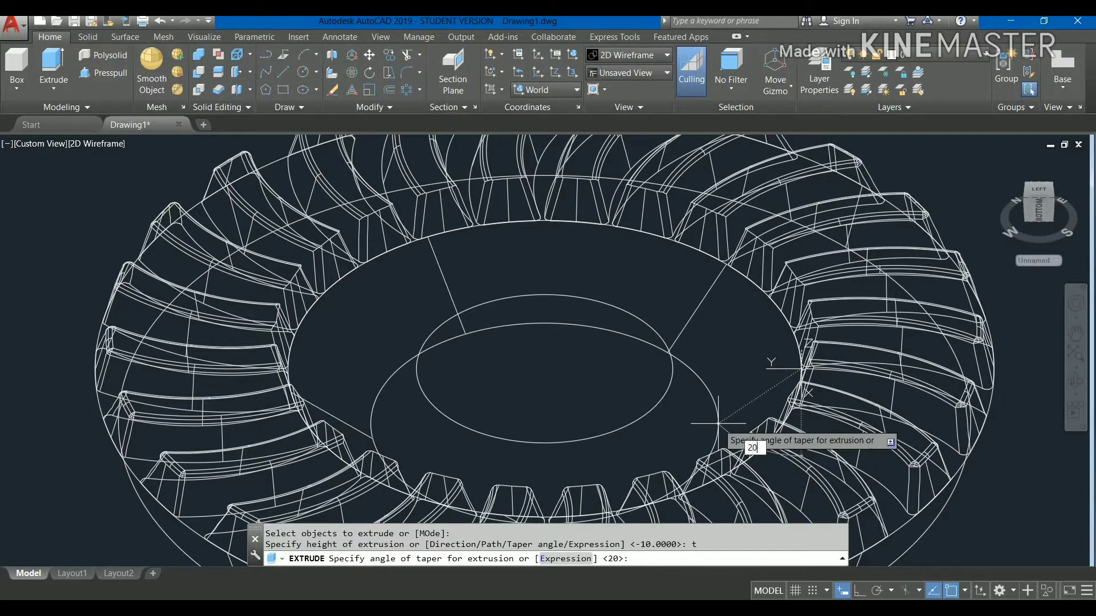
{"action": "key", "text": "Return"}
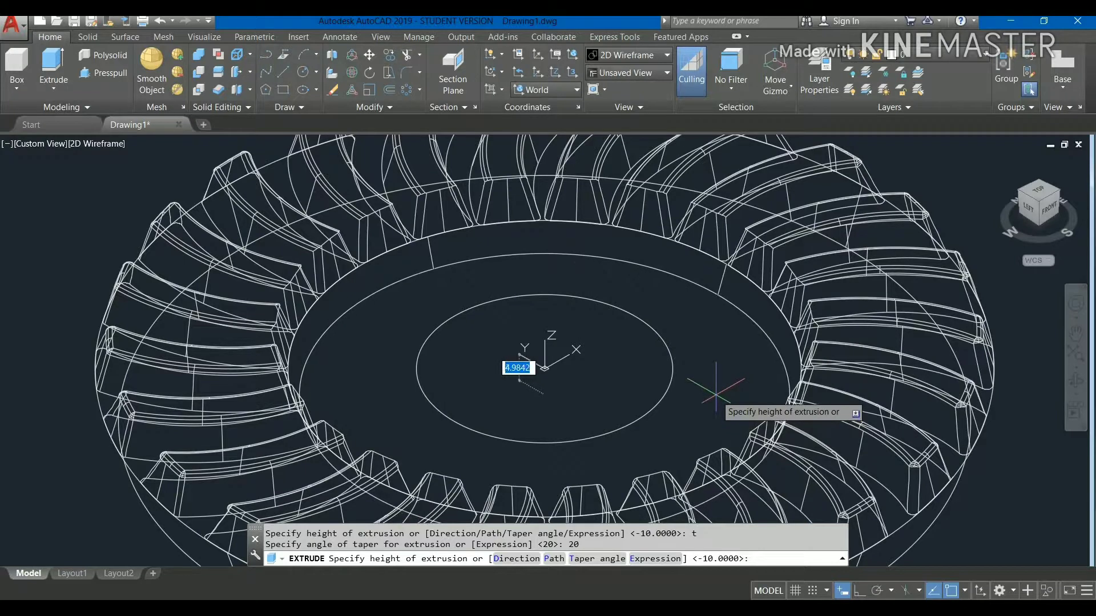
{"action": "type", "text": "5"}
{"action": "key", "text": "Return"}
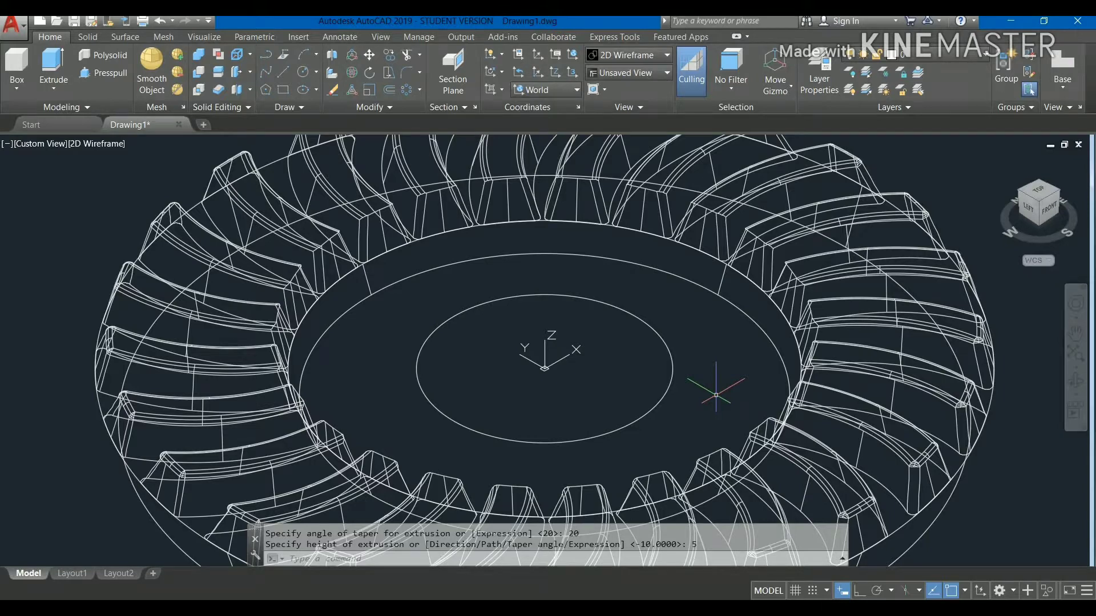
Extrude the small centre circle into a cylinder through the base, then recentre the gear
{"action": "left_click", "coordinate": [53, 67]}
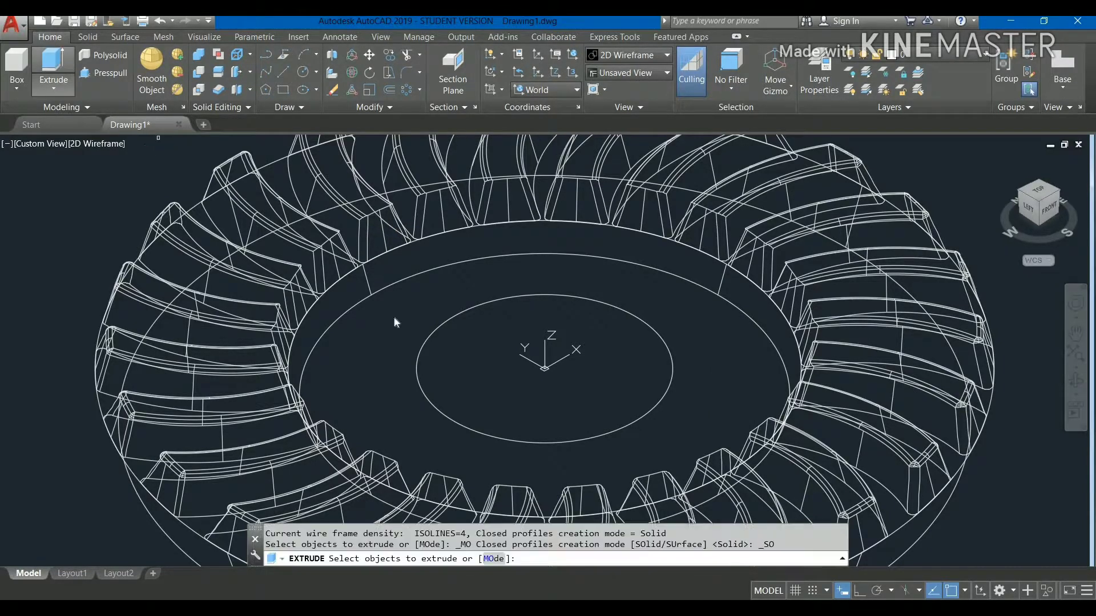
{"action": "left_click", "coordinate": [418, 371]}
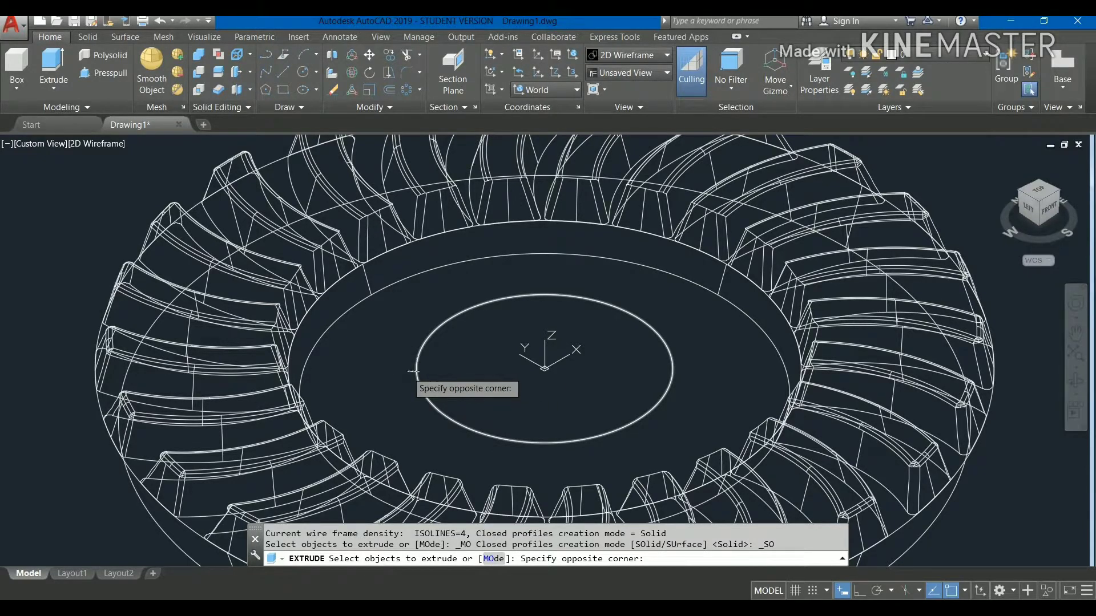
{"action": "left_click", "coordinate": [406, 368]}
{"action": "key", "text": "Return"}
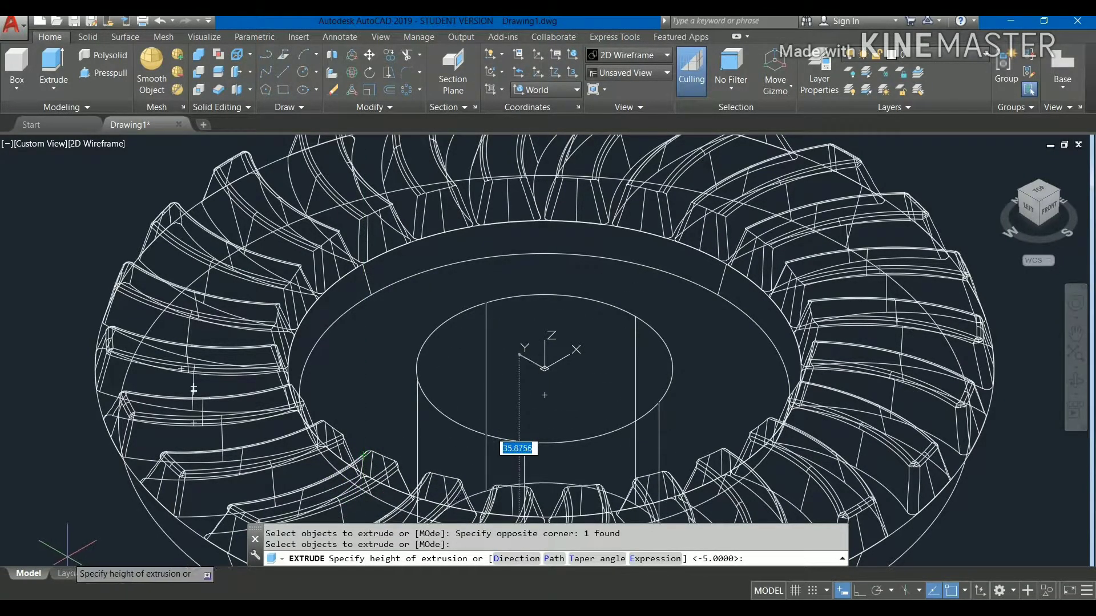
{"action": "left_click", "coordinate": [110, 537]}
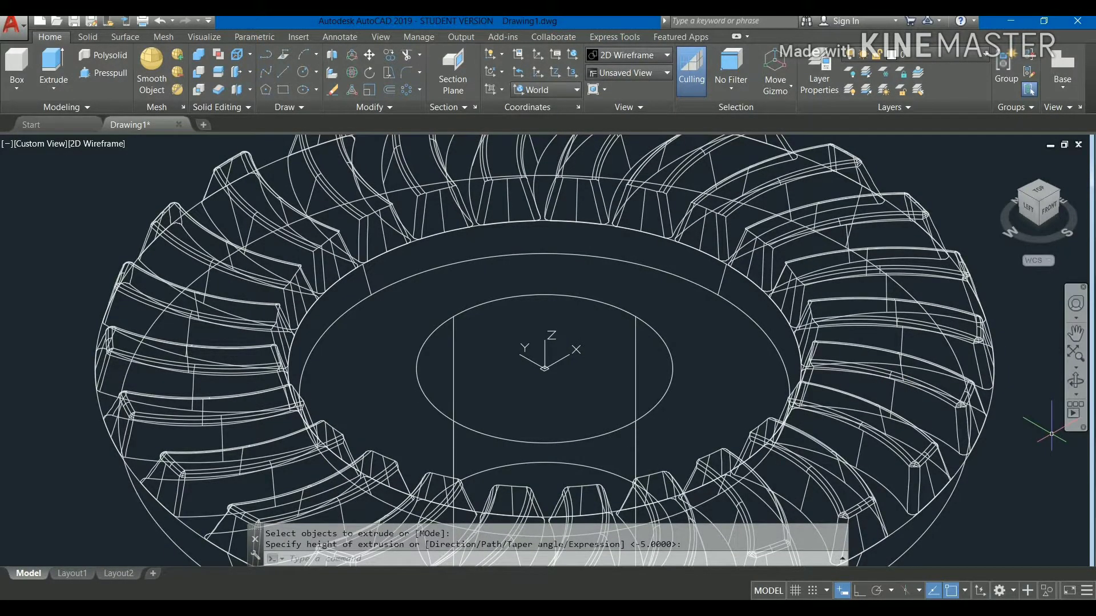
{"action": "scroll", "coordinate": [1051, 433], "scroll_direction": "down", "scroll_amount": 2}
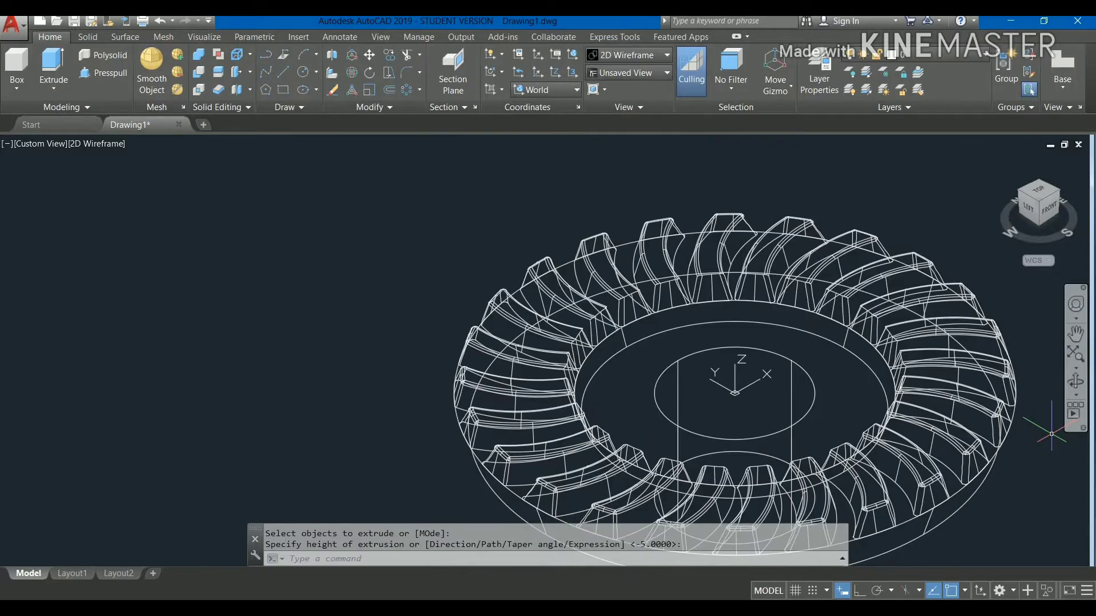
{"action": "left_click", "coordinate": [1075, 334]}
{"action": "left_click_drag", "start_coordinate": [1030, 480], "coordinate": [886, 402]}
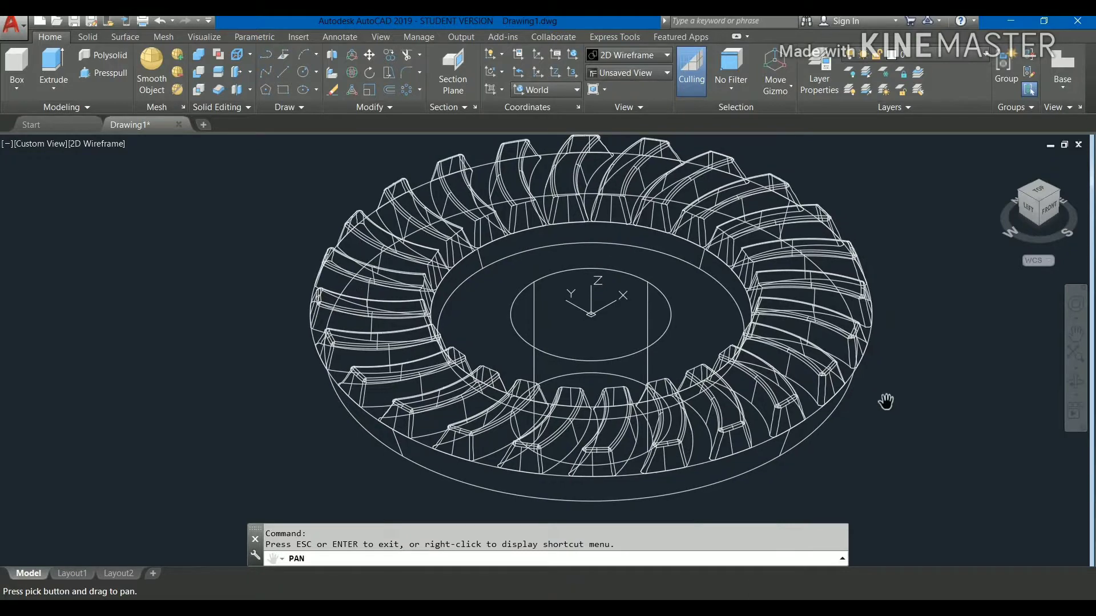
{"action": "key", "text": "Escape"}
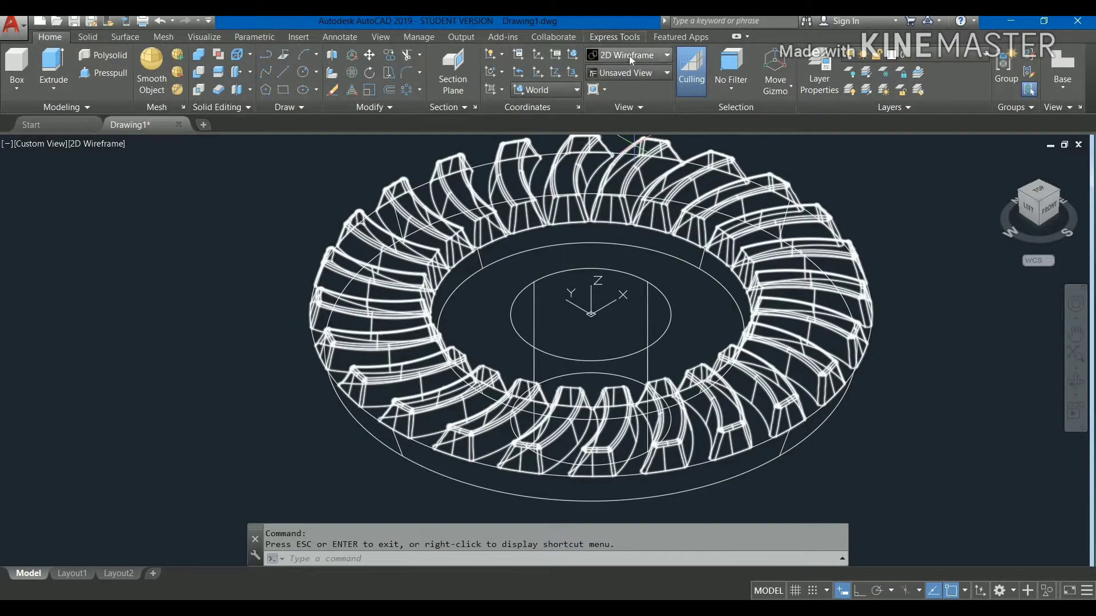
Switch to the Shaded visual style and subtract the central cylinder from the gear base disc
{"action": "left_click", "coordinate": [629, 56]}
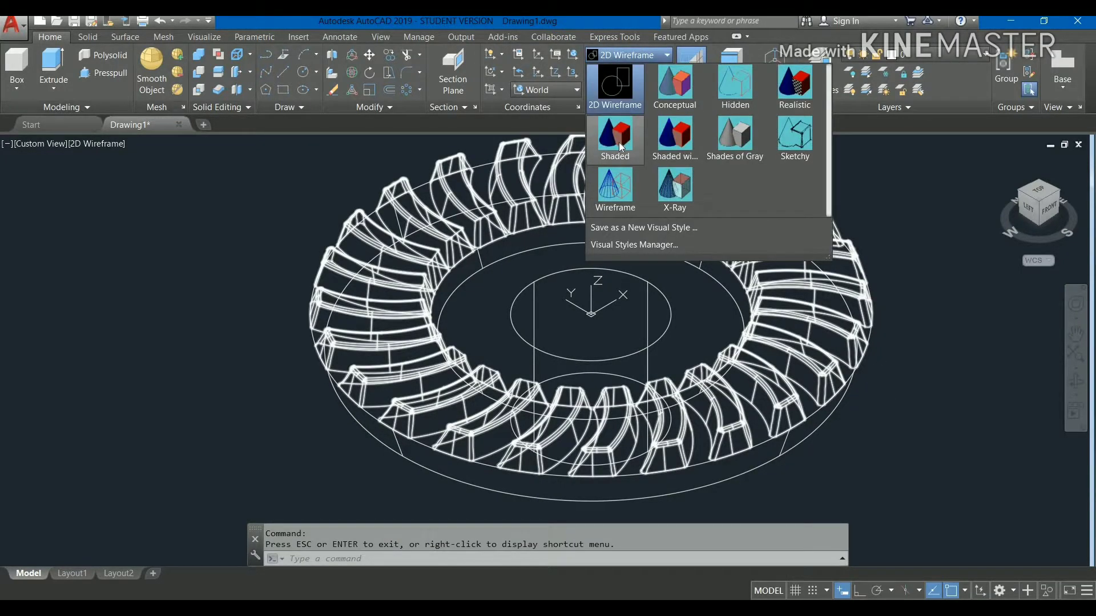
{"action": "left_click", "coordinate": [619, 142]}
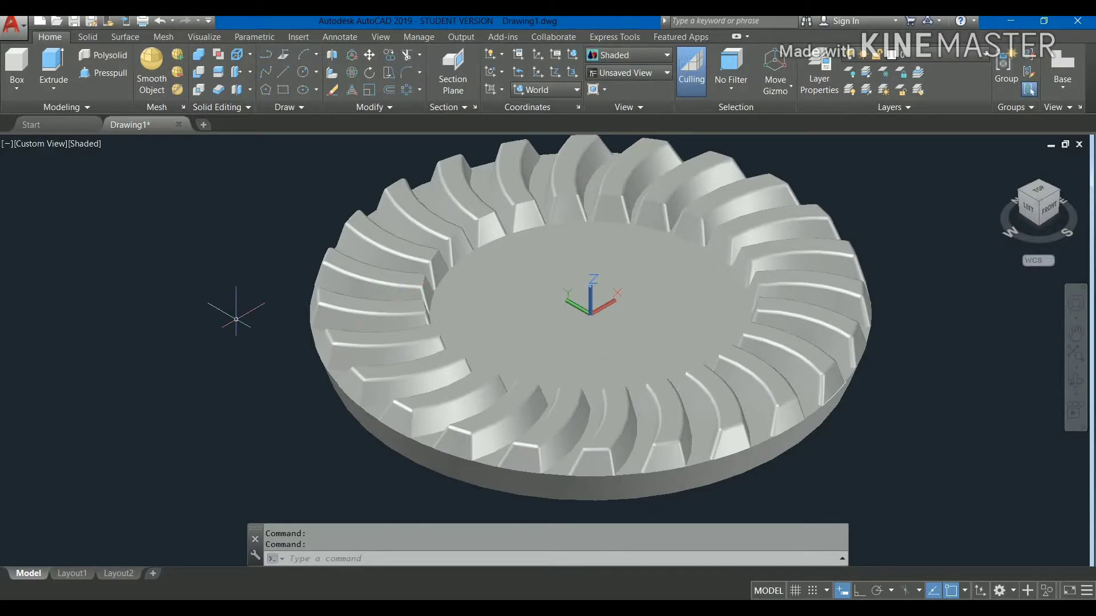
{"action": "left_click", "coordinate": [200, 76]}
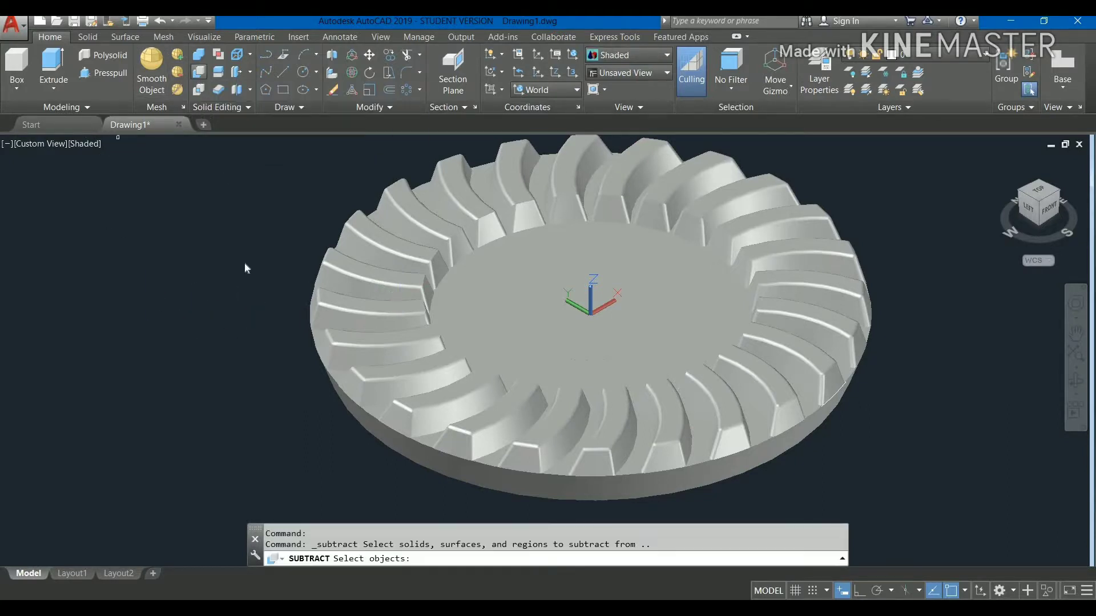
{"action": "left_click", "coordinate": [383, 435]}
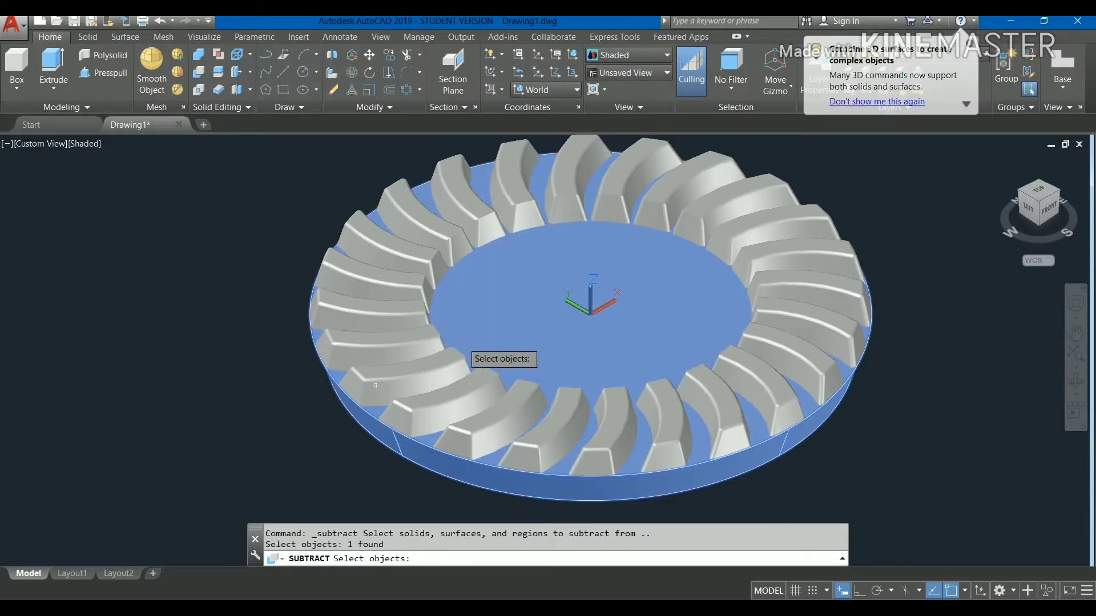
{"action": "key", "text": "Return"}
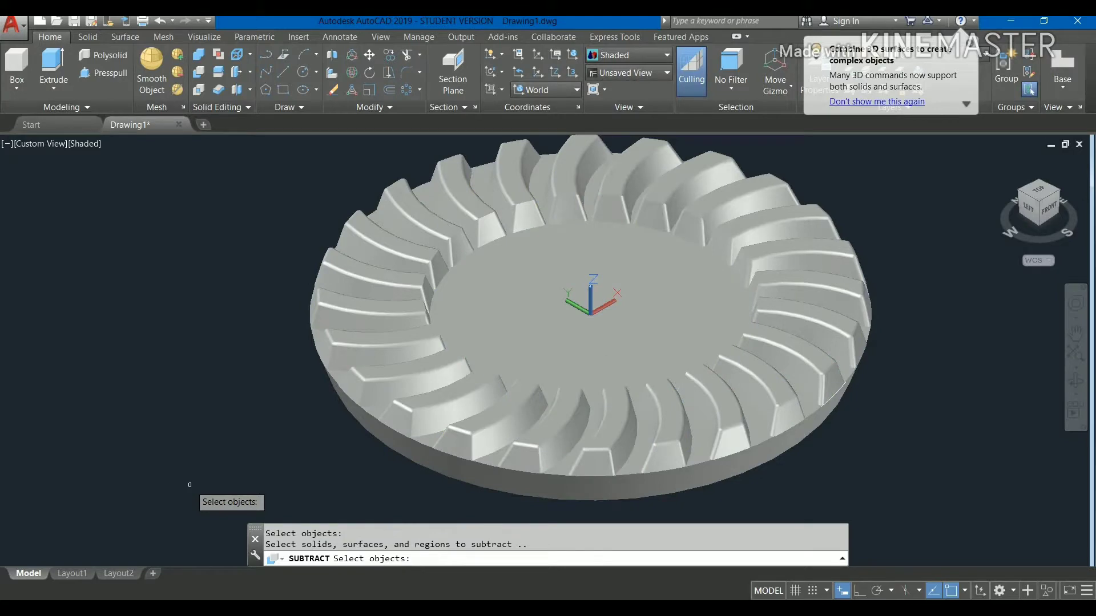
{"action": "left_click", "coordinate": [476, 249]}
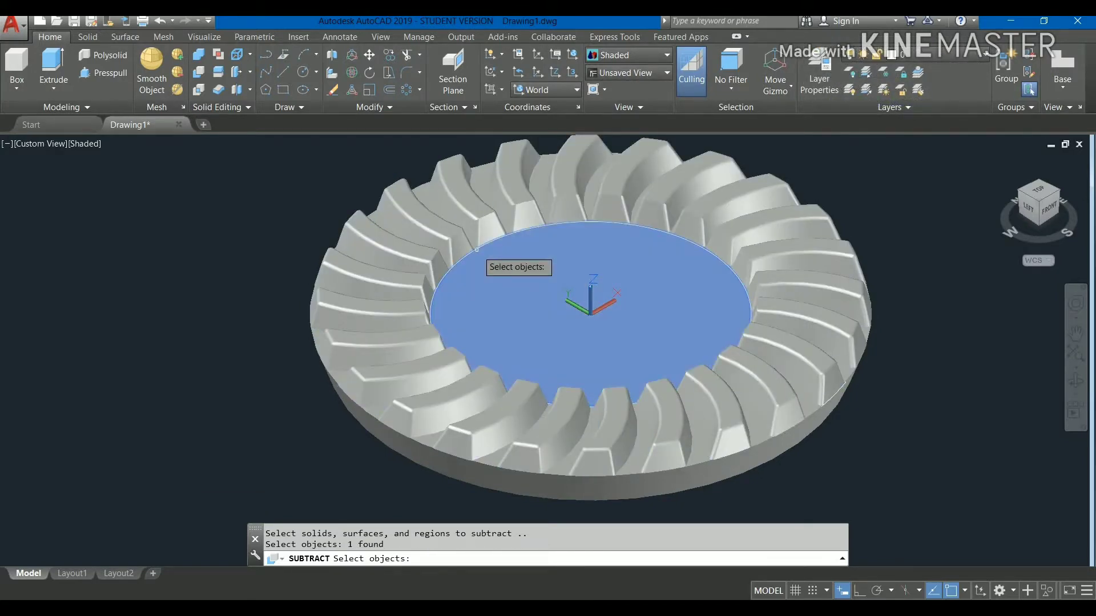
{"action": "key", "text": "Return"}
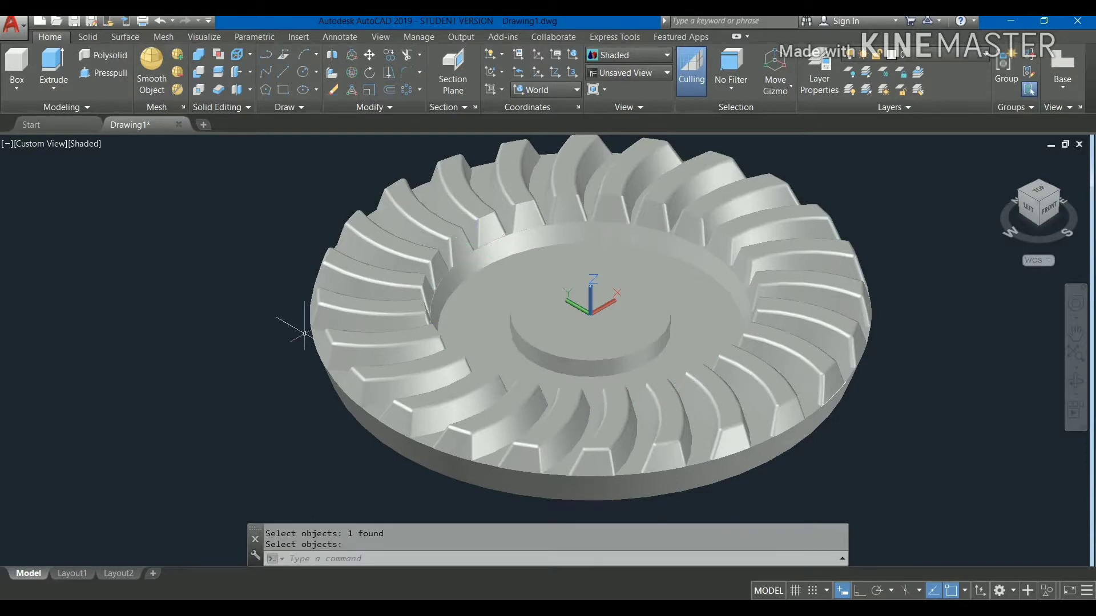
Subtract the central cylinder again to bore the centre hole, then orbit to inspect it
{"action": "left_click", "coordinate": [198, 73]}
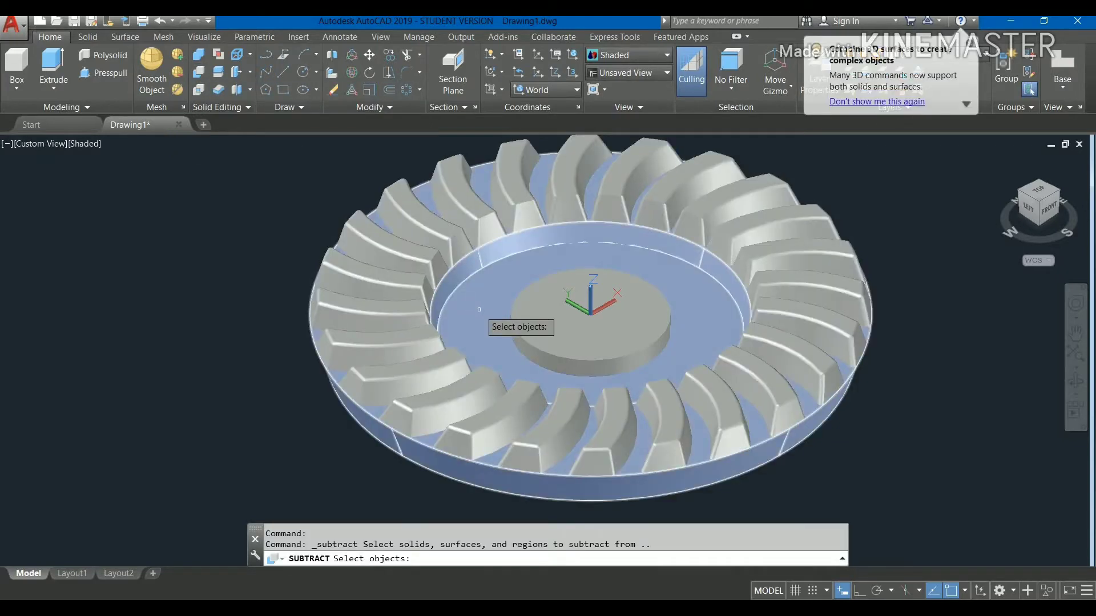
{"action": "left_click", "coordinate": [479, 309]}
{"action": "key", "text": "Return"}
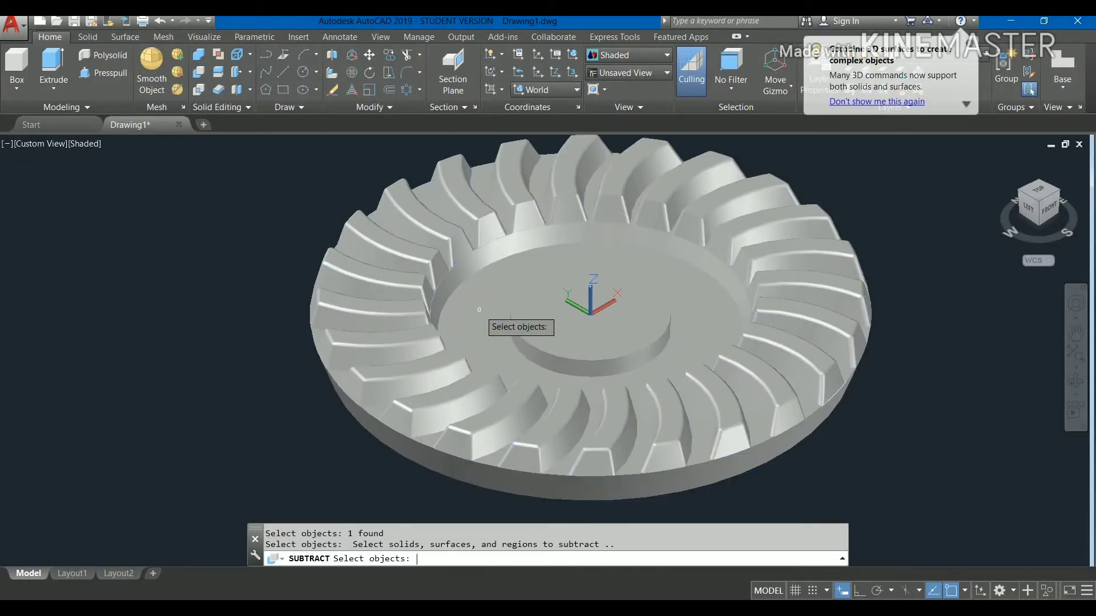
{"action": "left_click", "coordinate": [537, 334]}
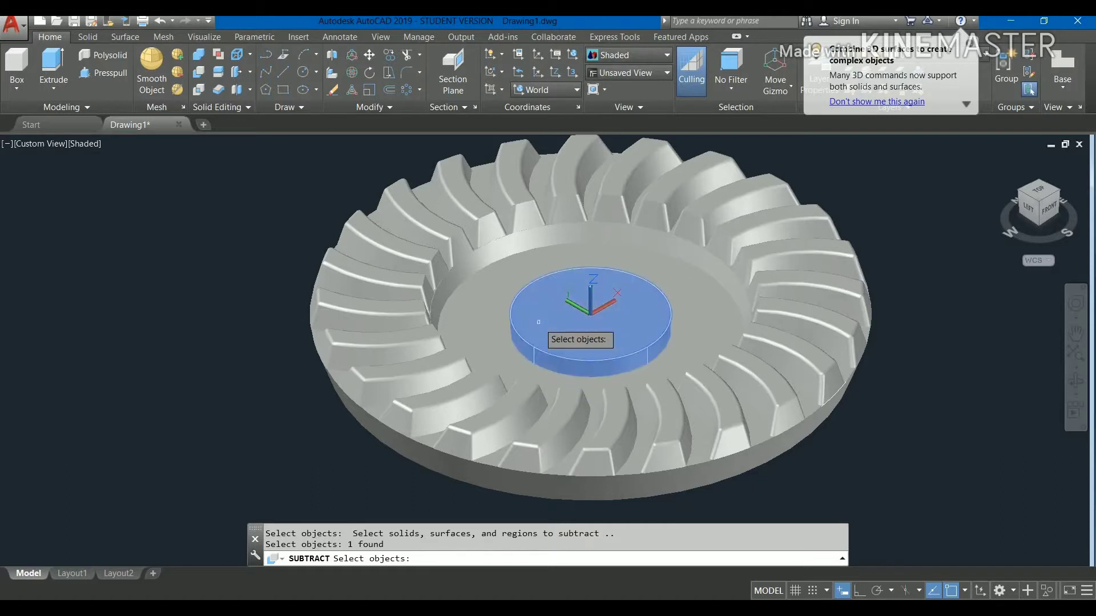
{"action": "key", "text": "Return"}
{"action": "key", "text": "Return"}
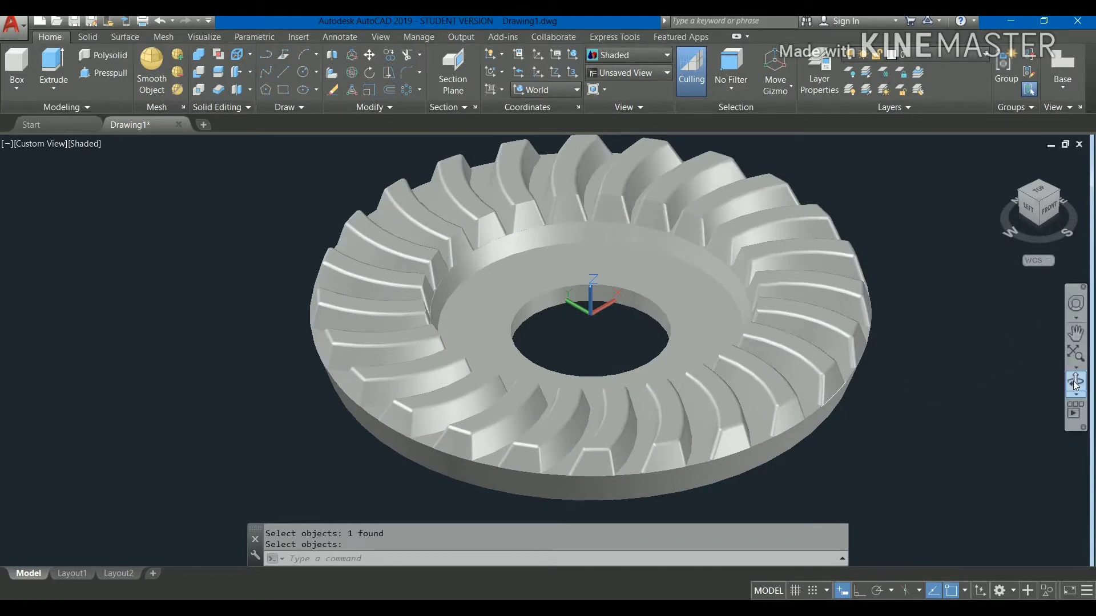
{"action": "left_click", "coordinate": [1076, 381]}
{"action": "left_click_drag", "start_coordinate": [833, 411], "coordinate": [809, 427]}
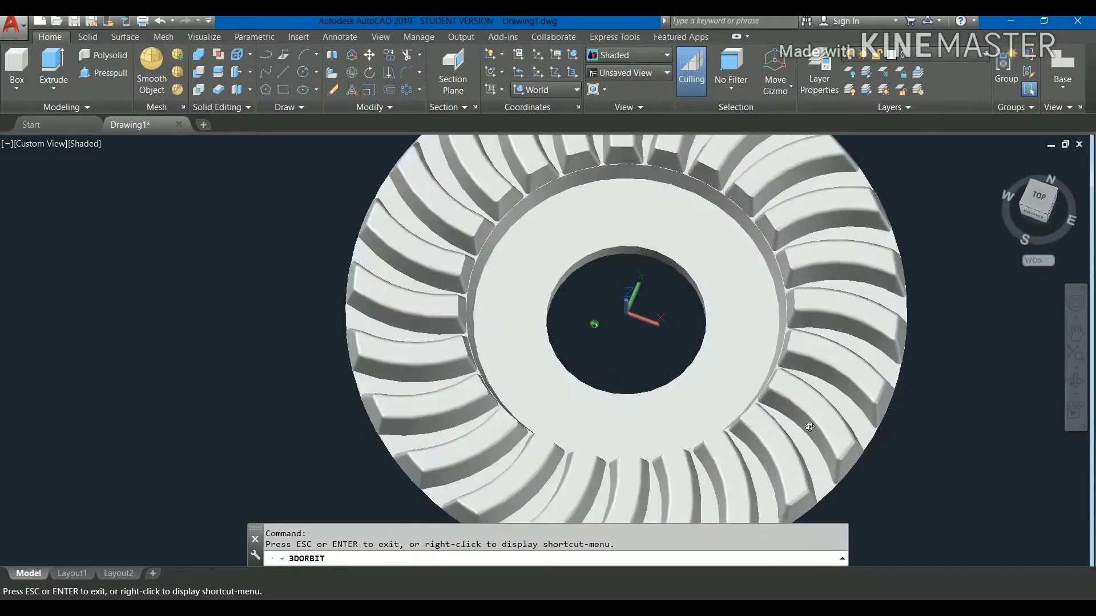
{"action": "mouse_move", "coordinate": [744, 410]}
{"action": "left_mouse_down"}
{"action": "mouse_move", "coordinate": [707, 385]}
{"action": "mouse_move", "coordinate": [870, 358]}
{"action": "mouse_move", "coordinate": [838, 369]}
{"action": "left_mouse_up"}
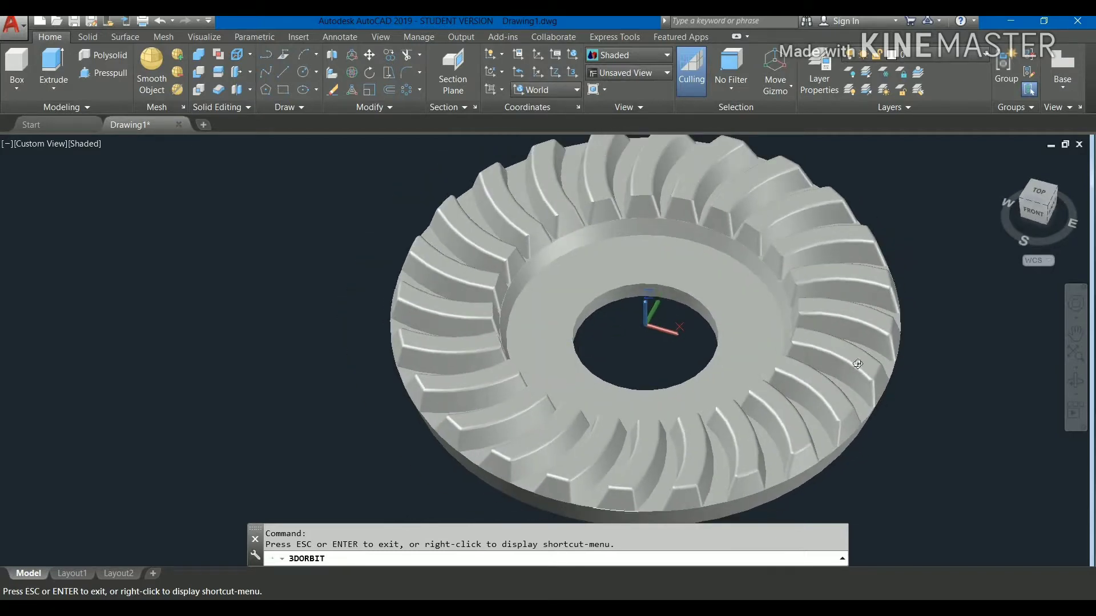
{"action": "left_click_drag", "start_coordinate": [840, 371], "coordinate": [840, 371]}
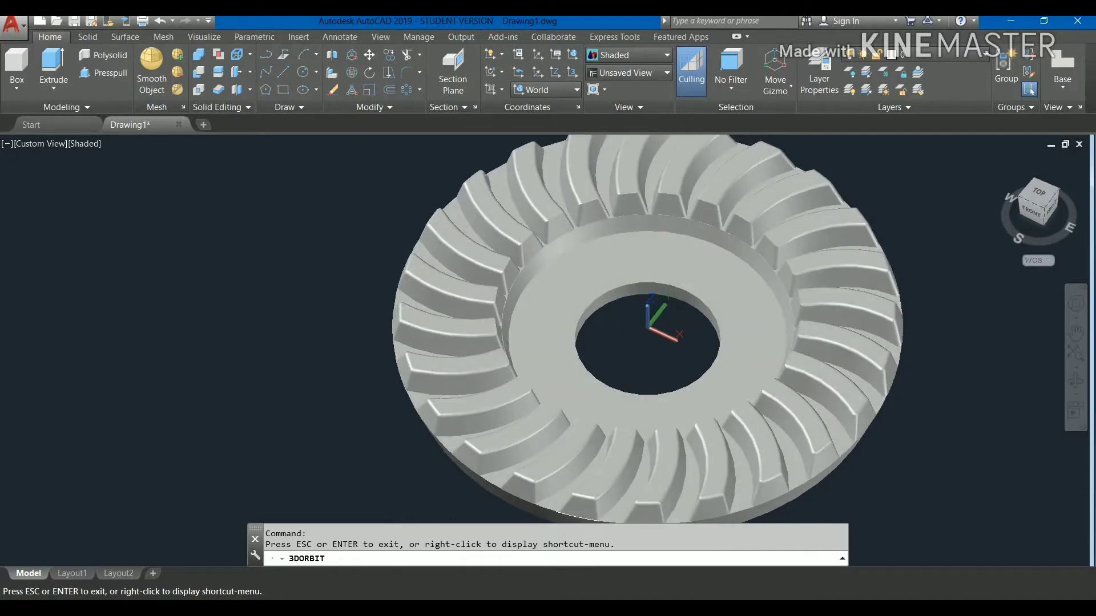
{"action": "key", "text": "Escape"}
{"action": "type", "text": "r"}
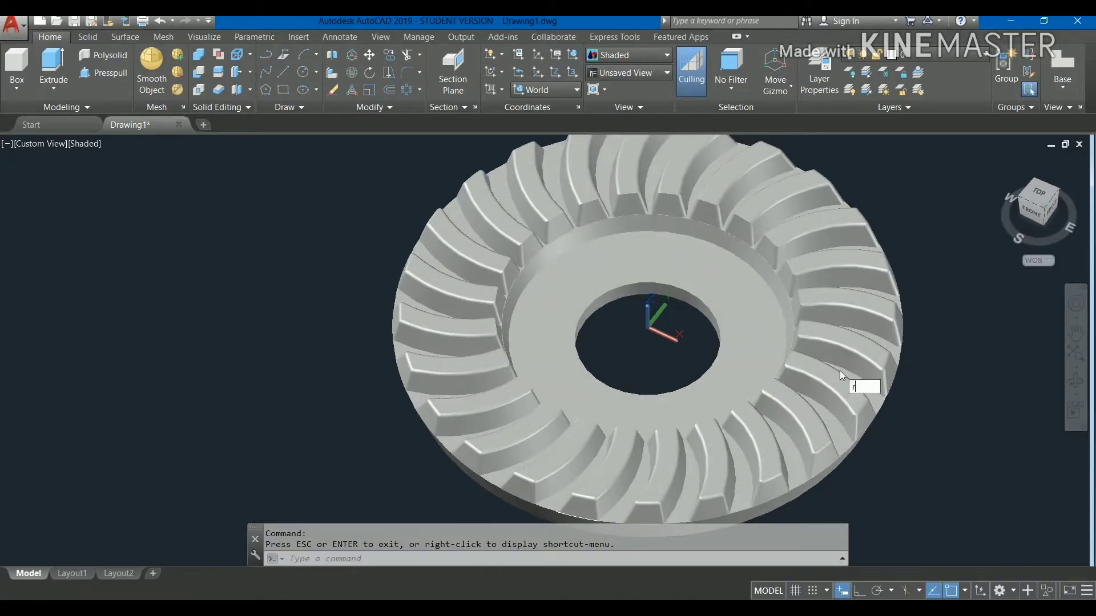
Apply the Satin - Goldenrod material to the gear body via the Materials Browser
{"action": "right_click", "coordinate": [840, 371]}
{"action": "type", "text": "RMAT"}
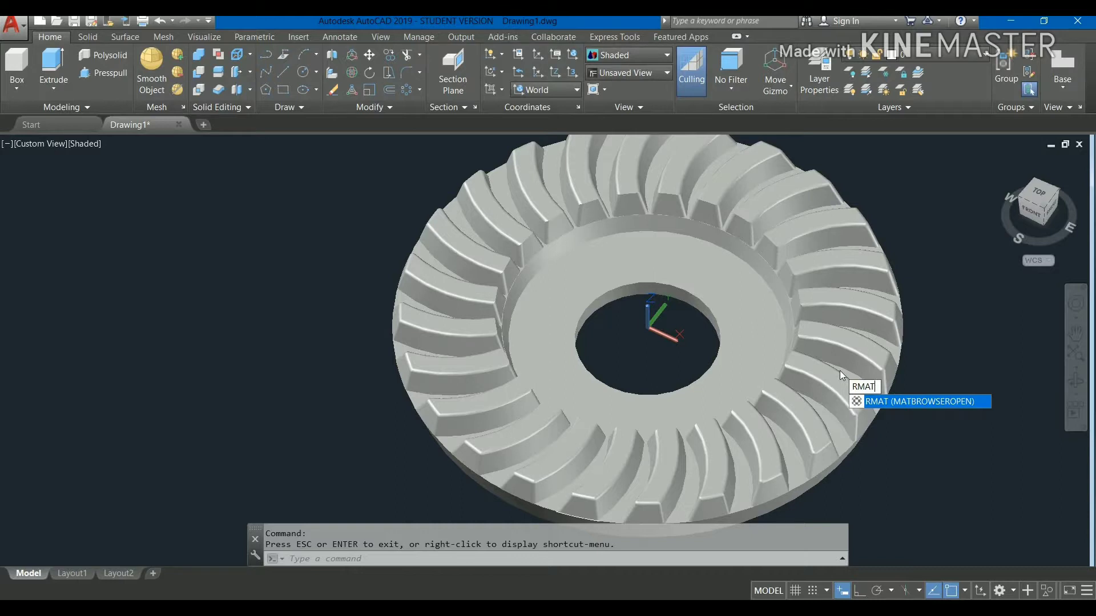
{"action": "key", "text": "Return"}
{"action": "type", "text": "golden"}
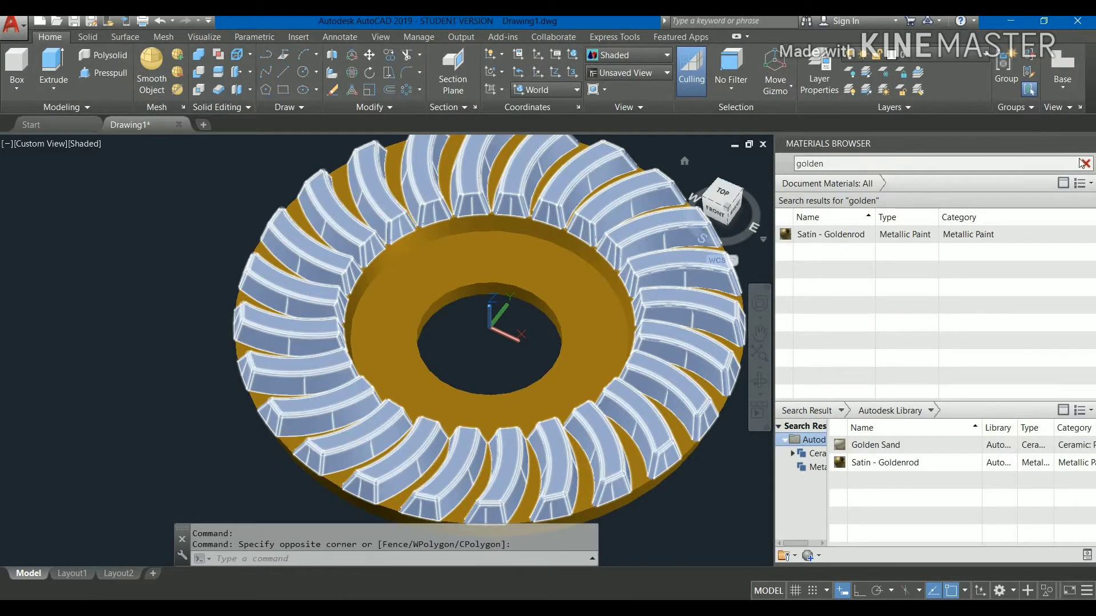
{"action": "left_click", "coordinate": [1087, 144]}
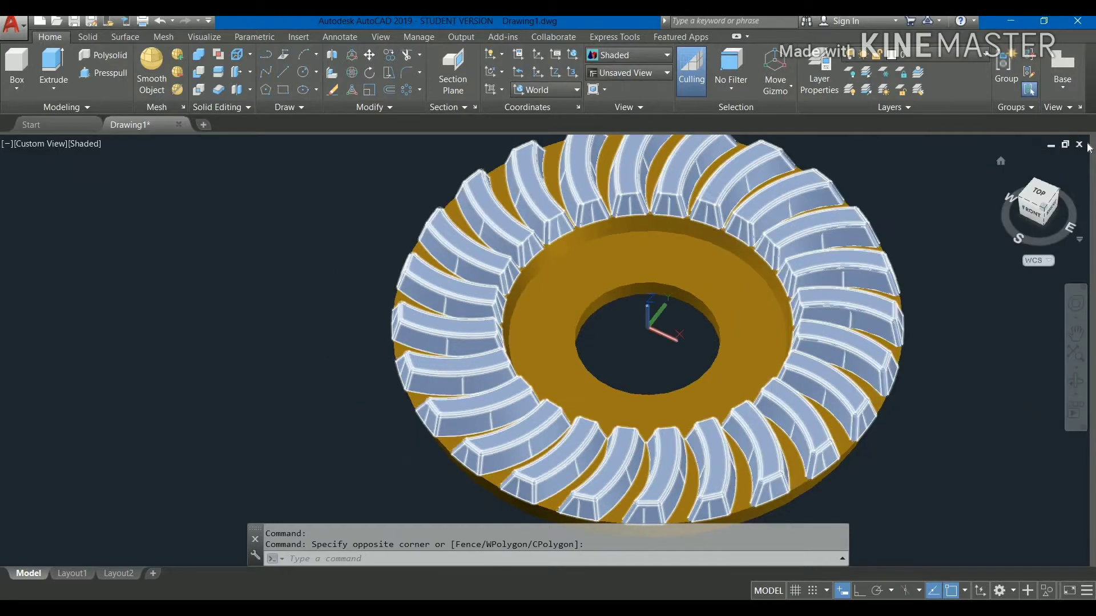
{"action": "key", "text": "Escape"}
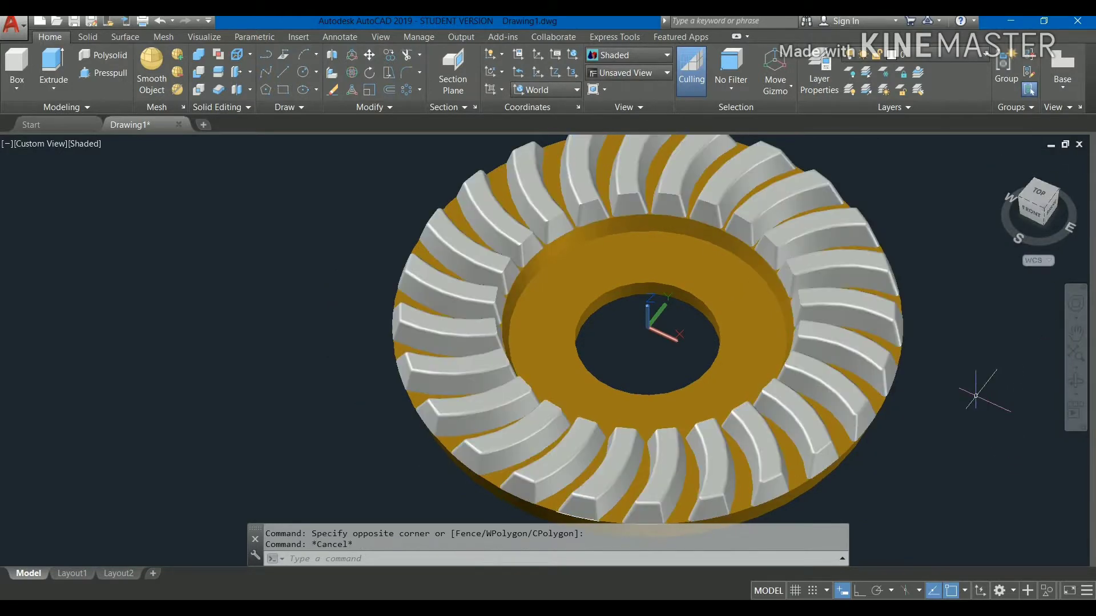
Start the PLANESURF command for the ground plane
{"action": "type", "text": "pl"}
{"action": "key", "text": "Down"}
{"action": "key", "text": "Return"}
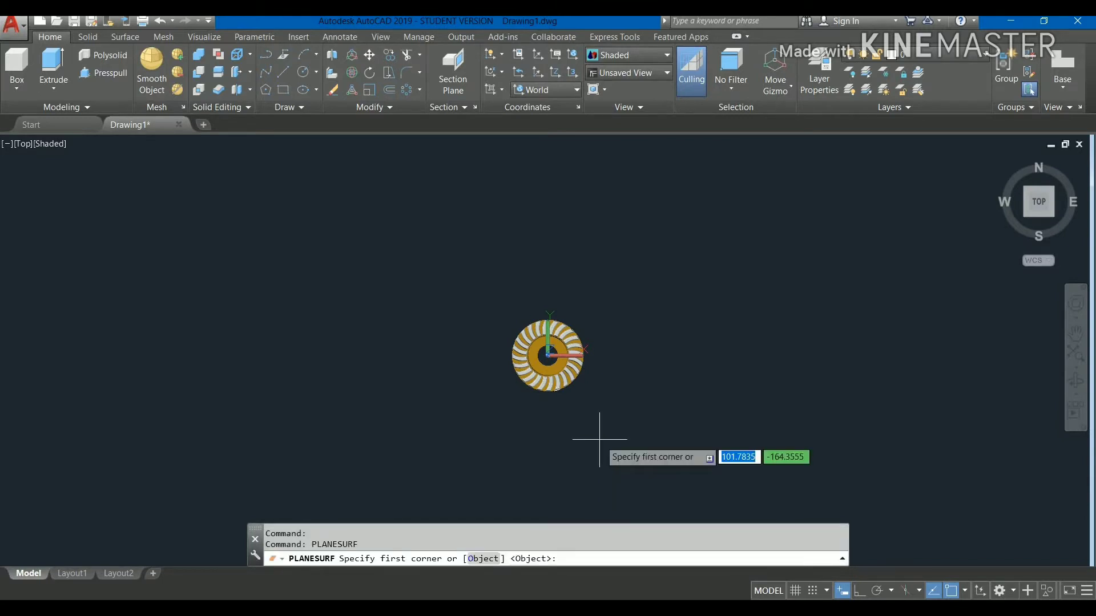
Draw a rectangular plane surface around the gear from two opposite corners
{"action": "left_click", "coordinate": [262, 193]}
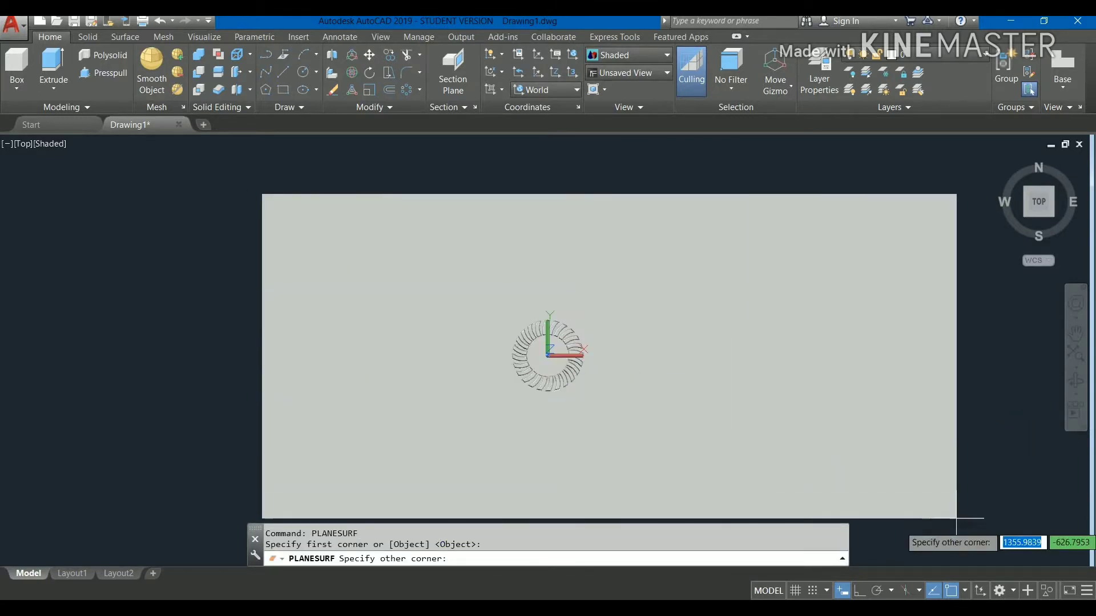
{"action": "left_click", "coordinate": [902, 530]}
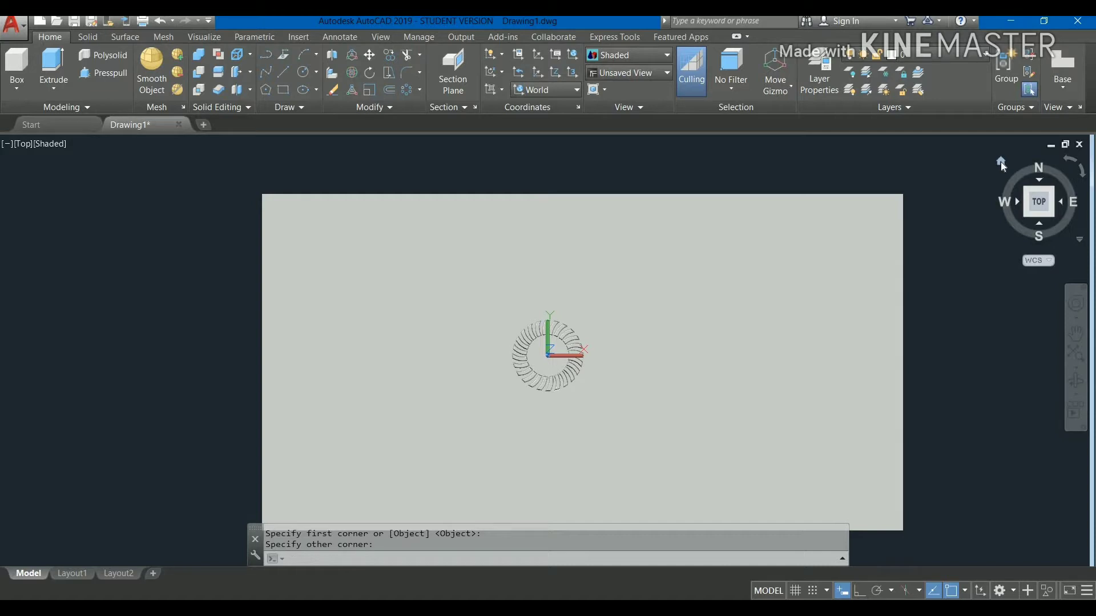
{"action": "left_click", "coordinate": [1002, 163]}
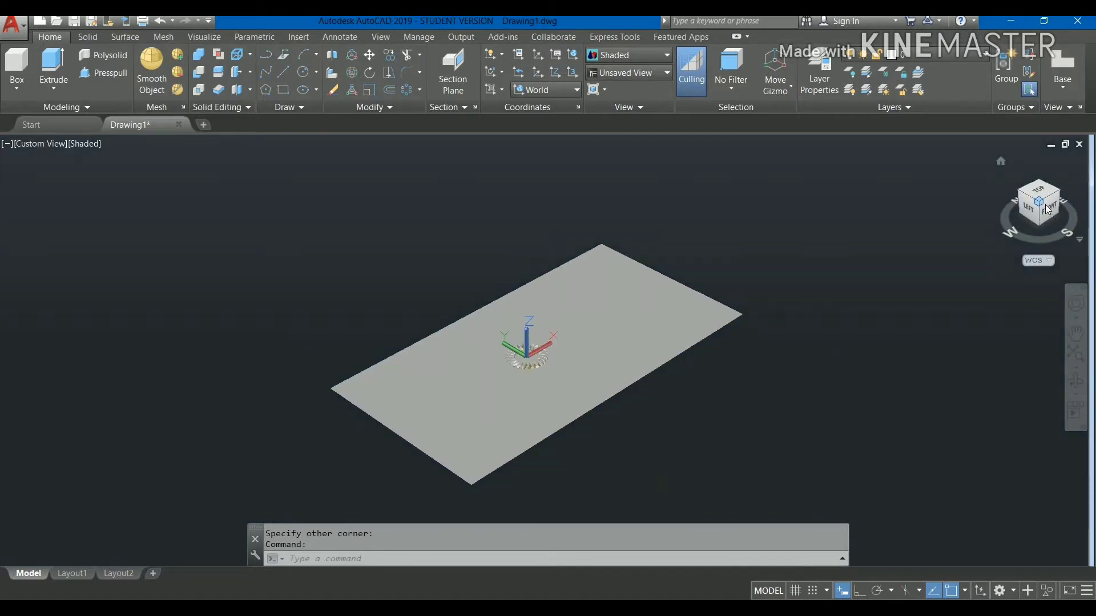
{"action": "left_click", "coordinate": [1042, 208]}
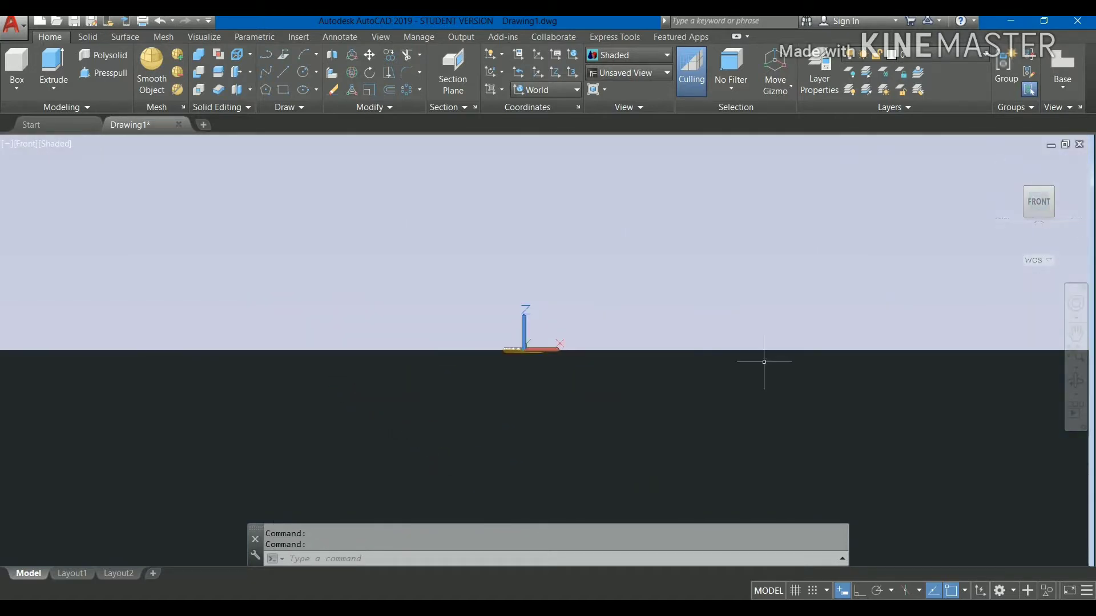
Zoom in on the front view and switch the visual style to 2D Wireframe
{"action": "scroll", "coordinate": [625, 428], "scroll_direction": "up", "scroll_amount": 2}
{"action": "scroll", "coordinate": [625, 427], "scroll_direction": "up", "scroll_amount": 1}
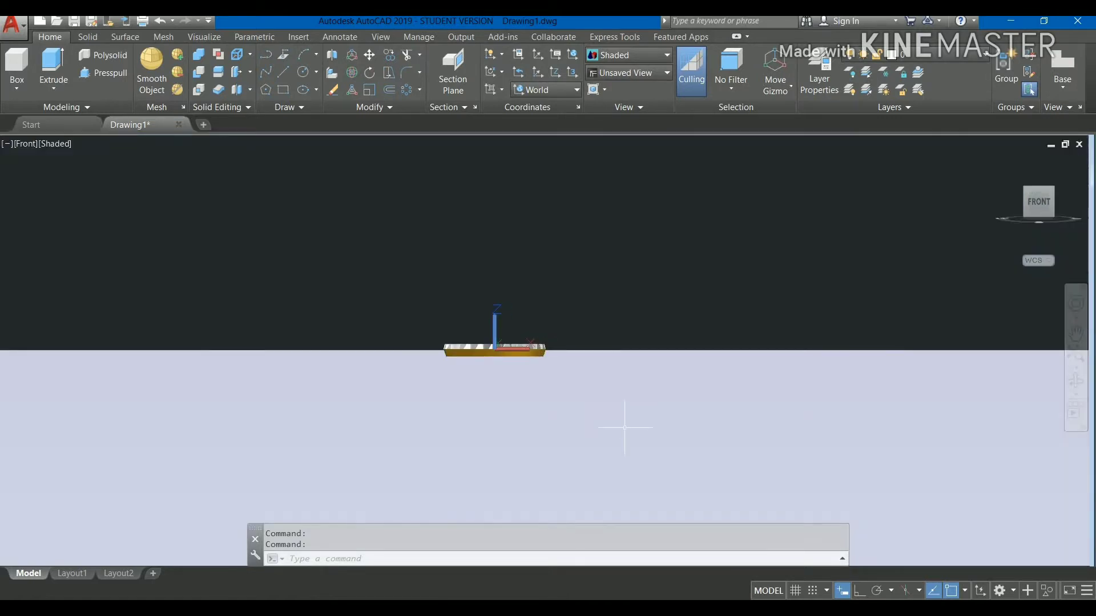
{"action": "scroll", "coordinate": [624, 427], "scroll_direction": "up", "scroll_amount": 1}
{"action": "scroll", "coordinate": [625, 427], "scroll_direction": "up", "scroll_amount": 1}
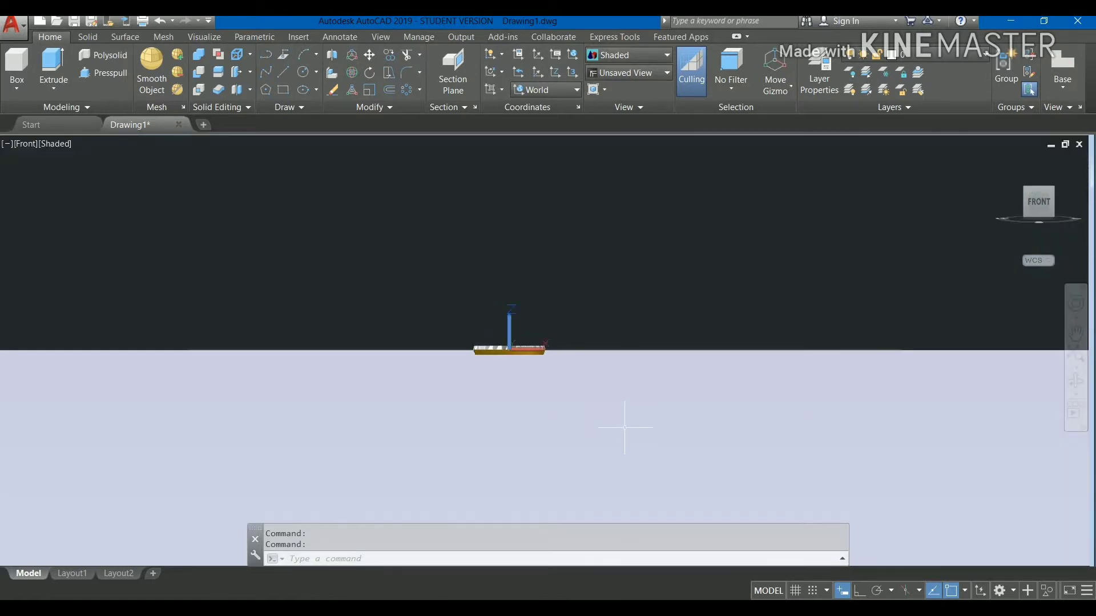
{"action": "scroll", "coordinate": [624, 428], "scroll_direction": "up", "scroll_amount": 1}
{"action": "scroll", "coordinate": [624, 428], "scroll_direction": "up", "scroll_amount": 1}
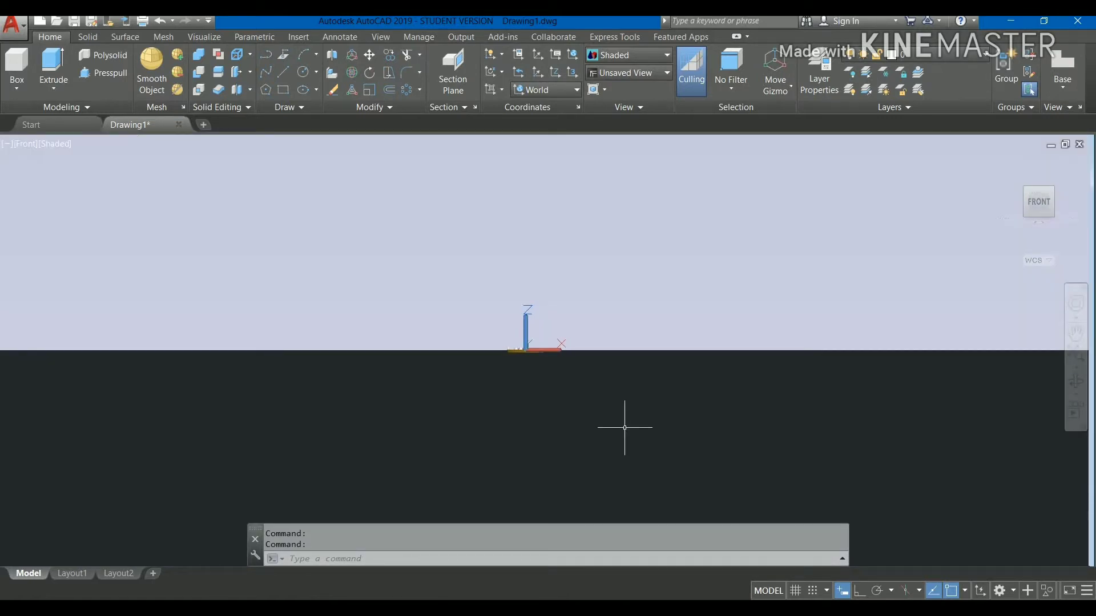
{"action": "scroll", "coordinate": [624, 428], "scroll_direction": "up", "scroll_amount": 1}
{"action": "scroll", "coordinate": [624, 428], "scroll_direction": "up", "scroll_amount": 1}
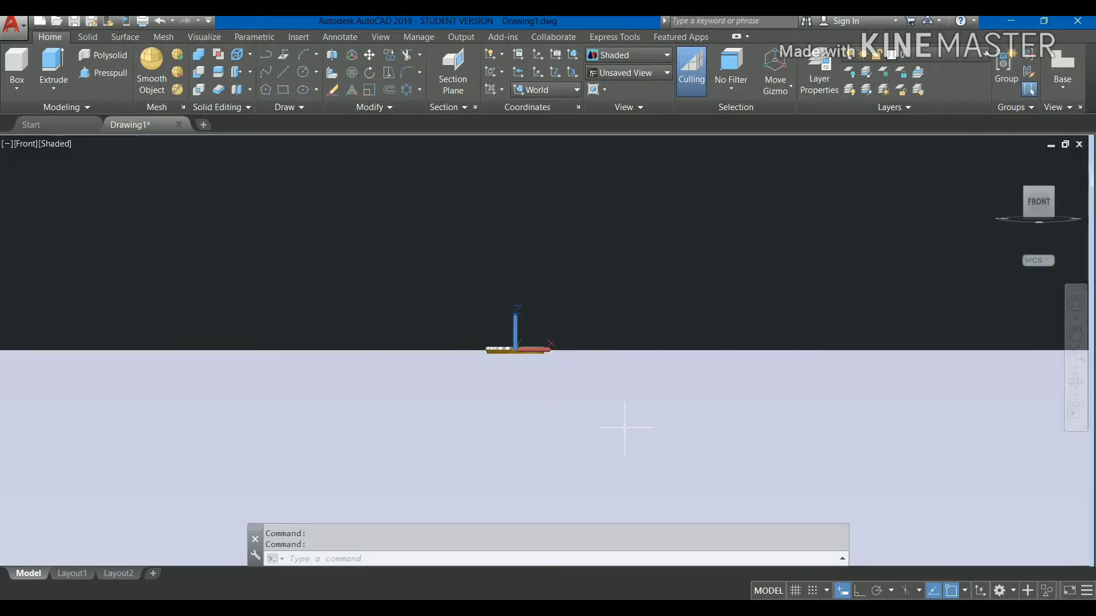
{"action": "left_click", "coordinate": [50, 145]}
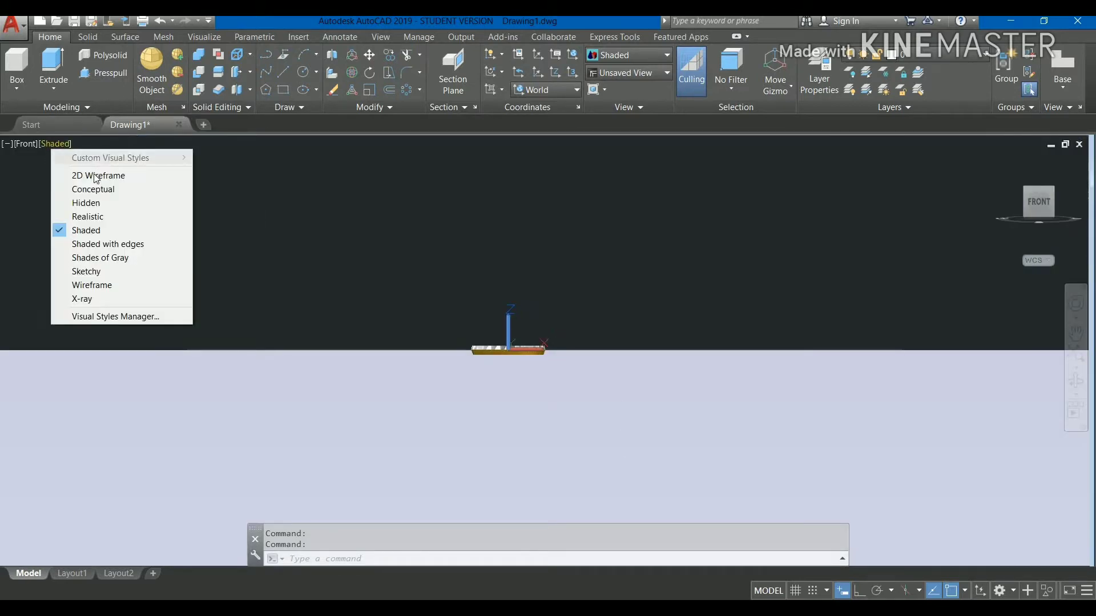
{"action": "left_click", "coordinate": [94, 175]}
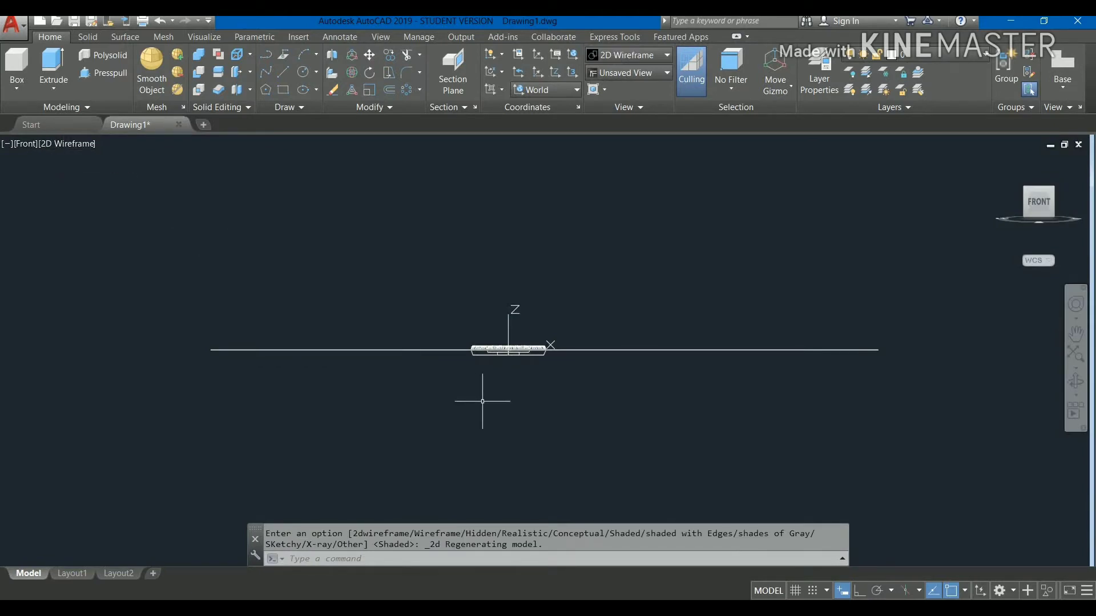
{"action": "scroll", "coordinate": [485, 398], "scroll_direction": "up", "scroll_amount": 2}
{"action": "scroll", "coordinate": [482, 402], "scroll_direction": "up", "scroll_amount": 3}
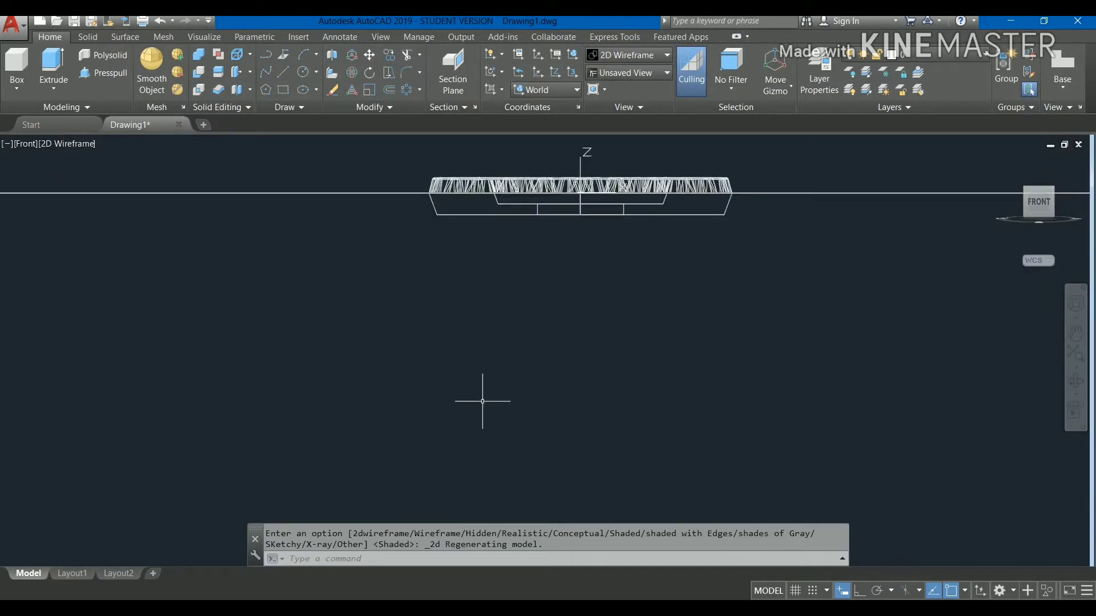
Move both gear solids upward to rest on the ground plane, then view isometrically
{"action": "left_click", "coordinate": [459, 216]}
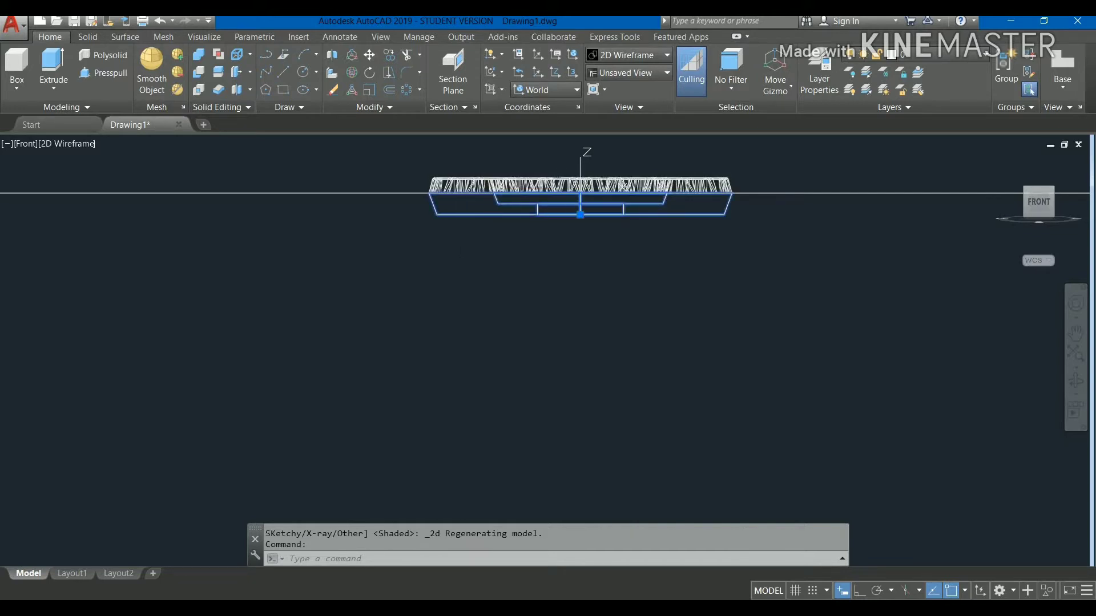
{"action": "left_click", "coordinate": [467, 183]}
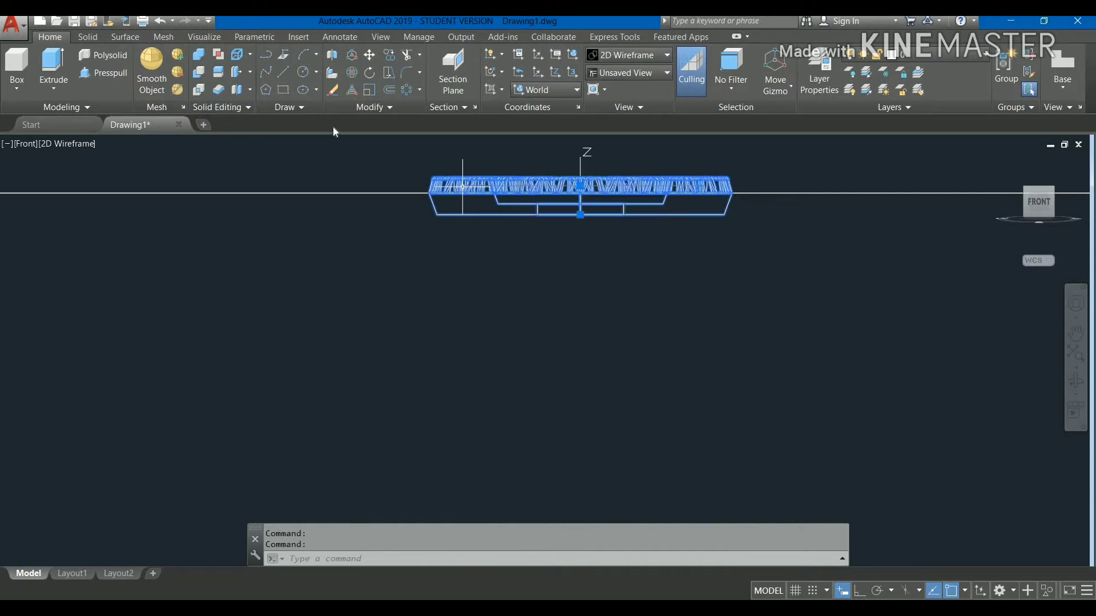
{"action": "left_click", "coordinate": [370, 55]}
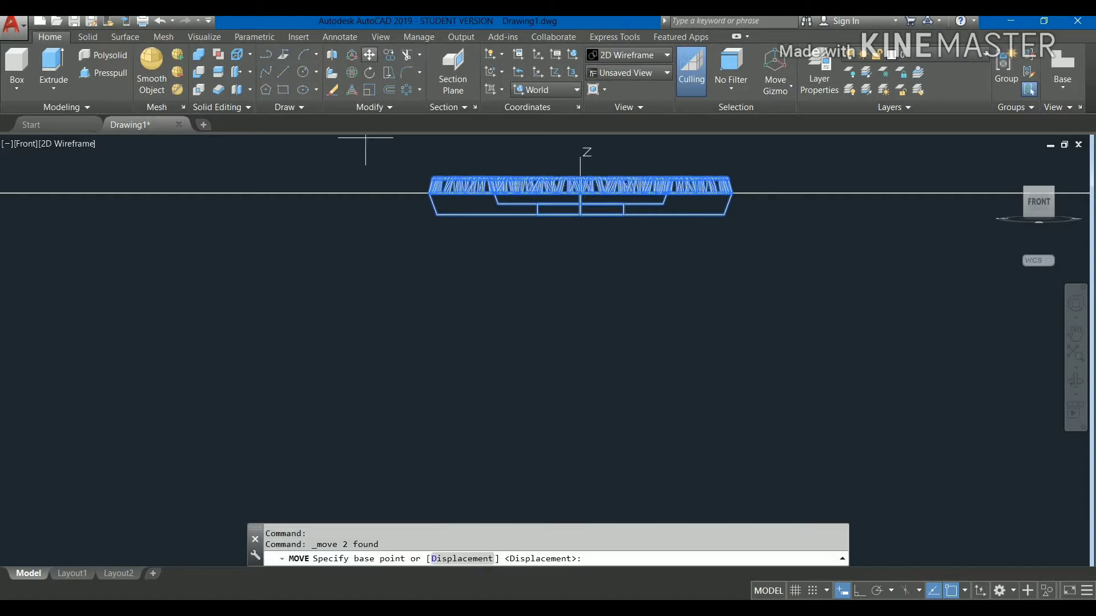
{"action": "left_click", "coordinate": [388, 330]}
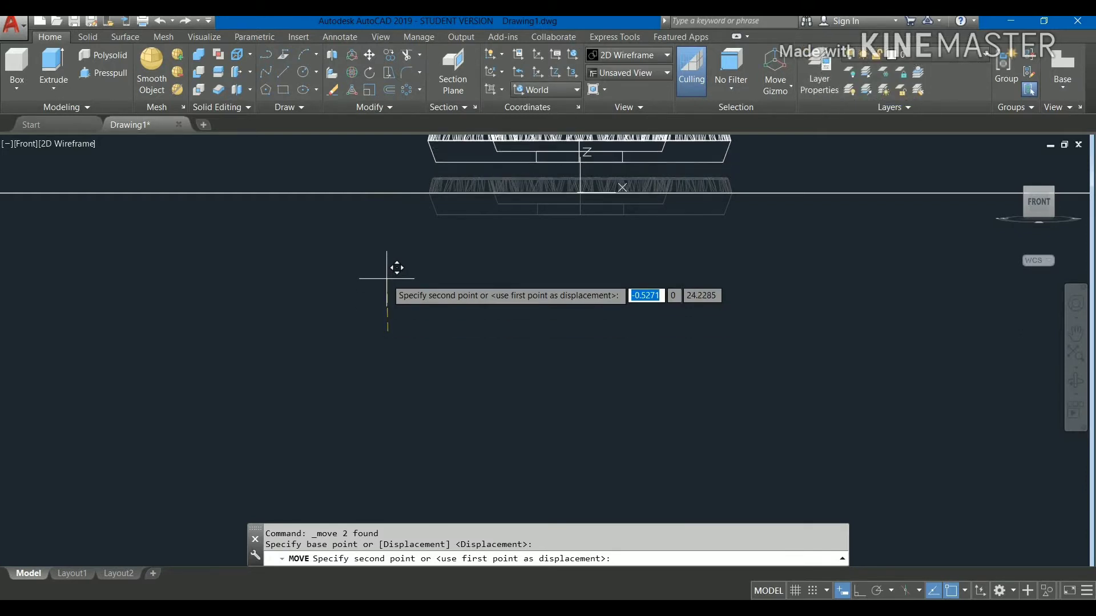
{"action": "left_click", "coordinate": [385, 309]}
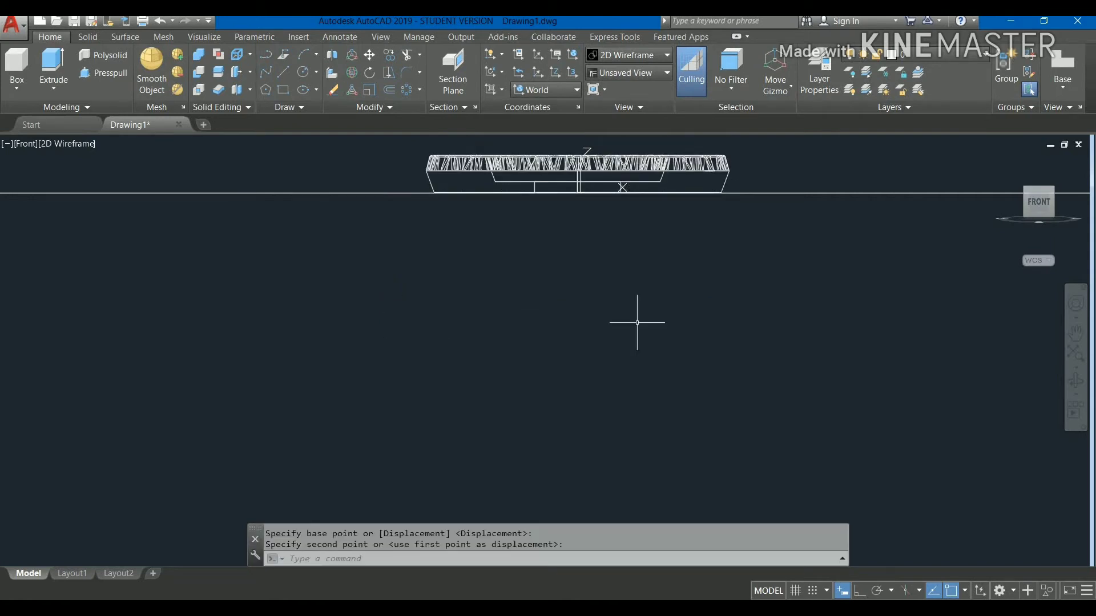
{"action": "scroll", "coordinate": [927, 307], "scroll_direction": "down", "scroll_amount": 2}
{"action": "scroll", "coordinate": [927, 308], "scroll_direction": "down", "scroll_amount": 2}
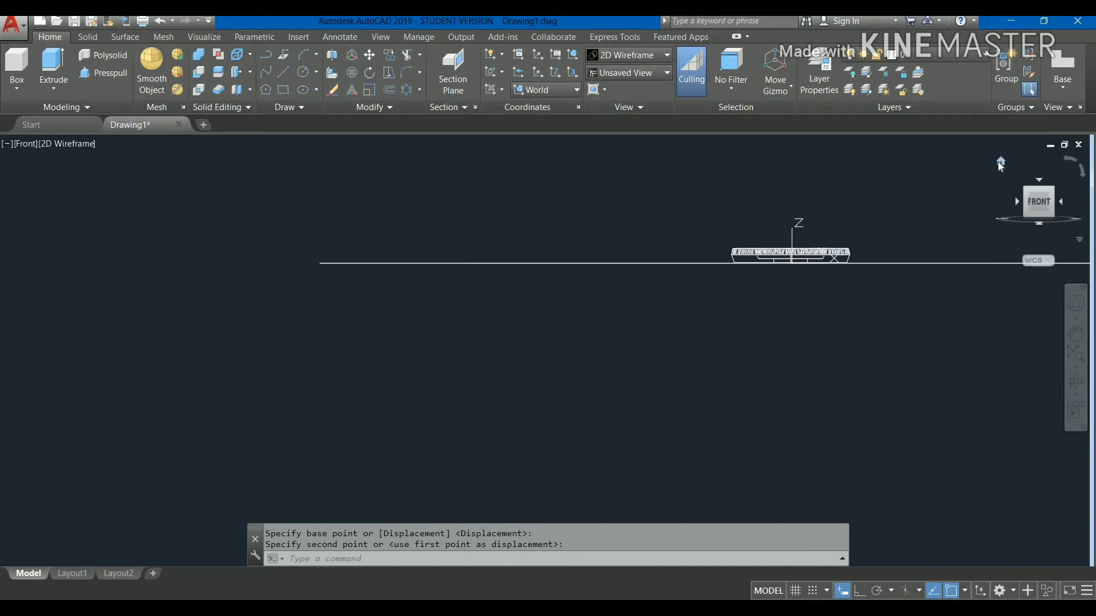
{"action": "left_click", "coordinate": [999, 162]}
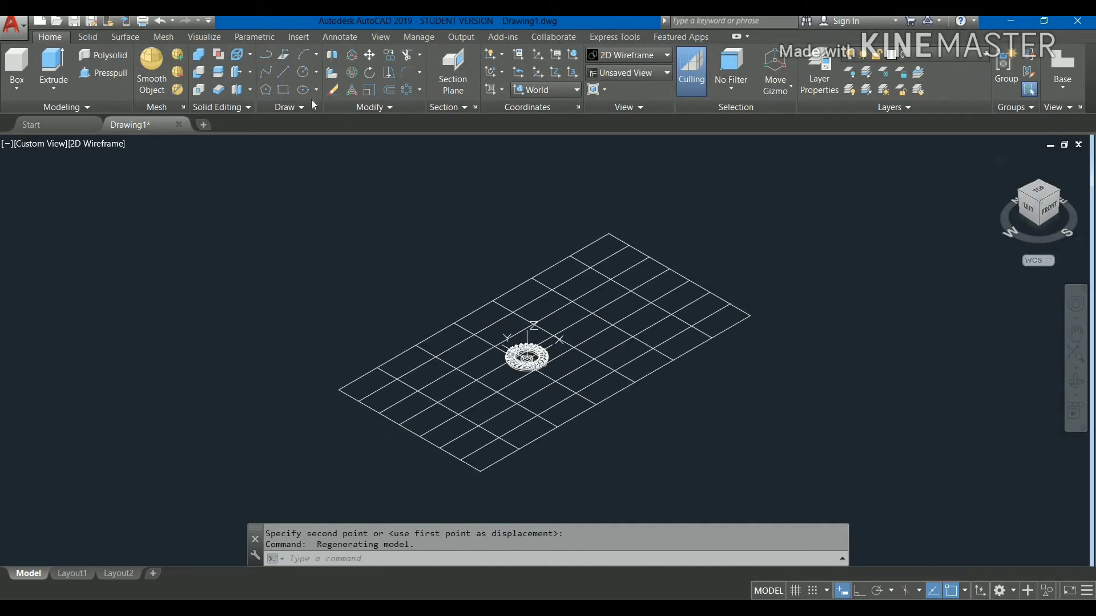
Switch the scene's visual style to Shaded
{"action": "left_click", "coordinate": [94, 144]}
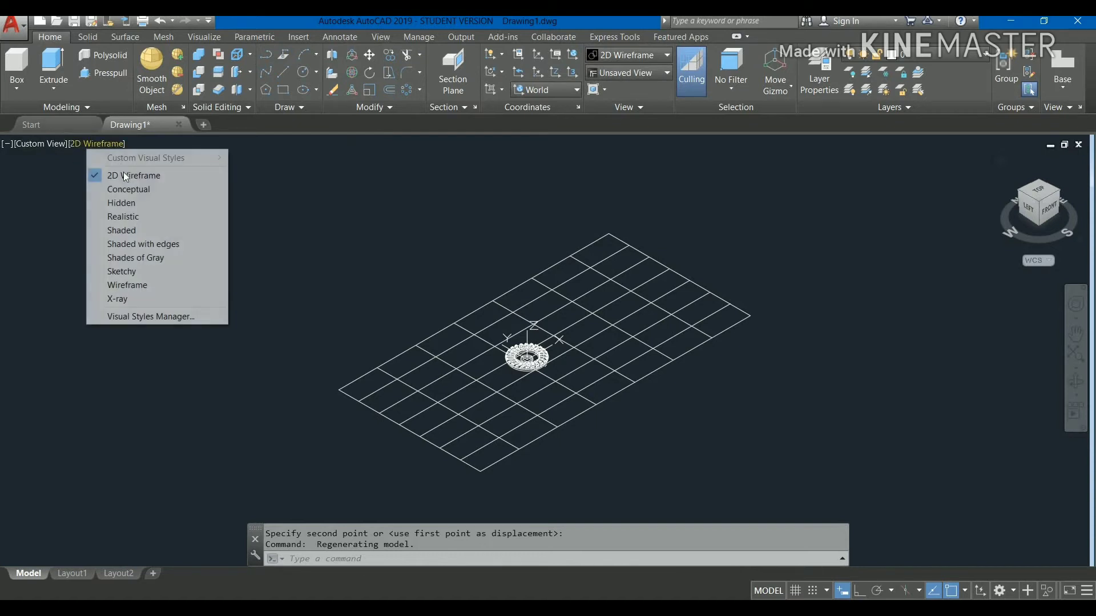
{"action": "left_click", "coordinate": [122, 230]}
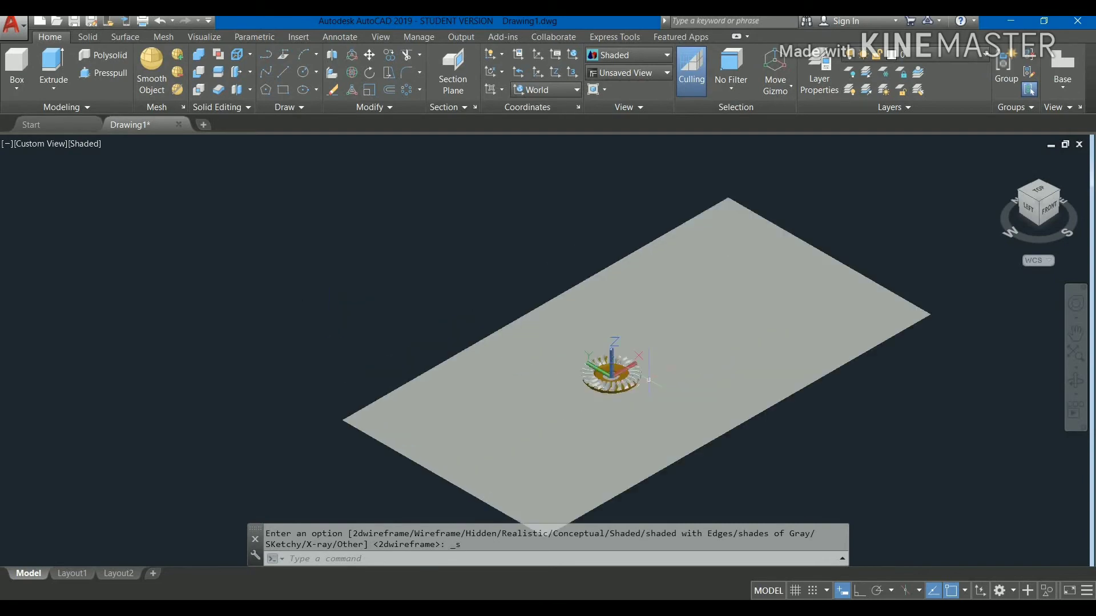
{"action": "scroll", "coordinate": [329, 318], "scroll_direction": "up", "scroll_amount": 2}
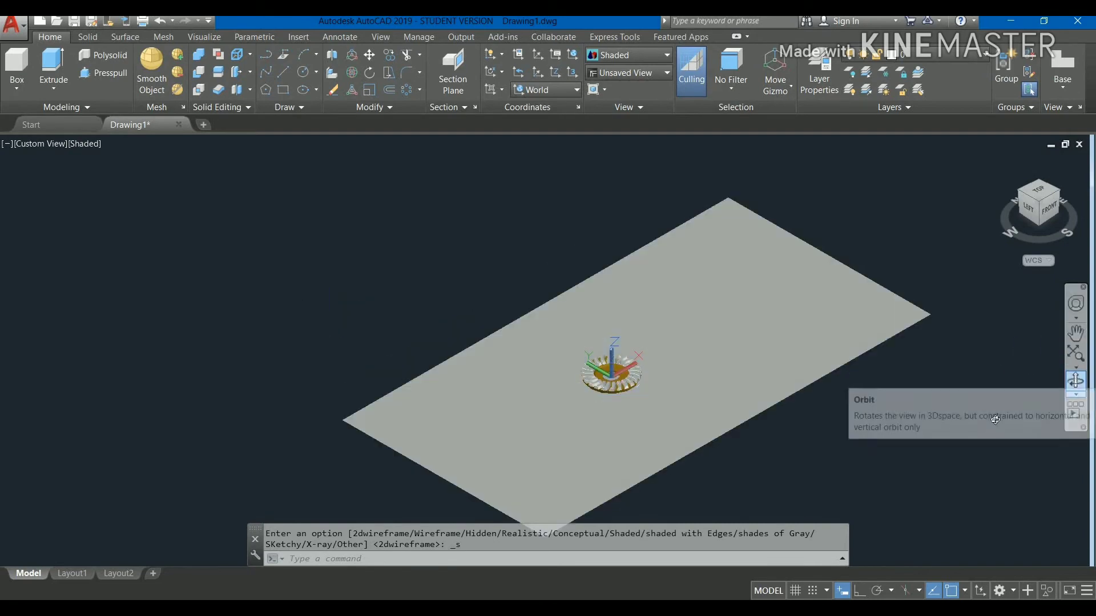
Orbit to a square-on top view of the gear, then pan it right and down
{"action": "left_click", "coordinate": [1076, 380]}
{"action": "left_click_drag", "start_coordinate": [904, 439], "coordinate": [878, 444]}
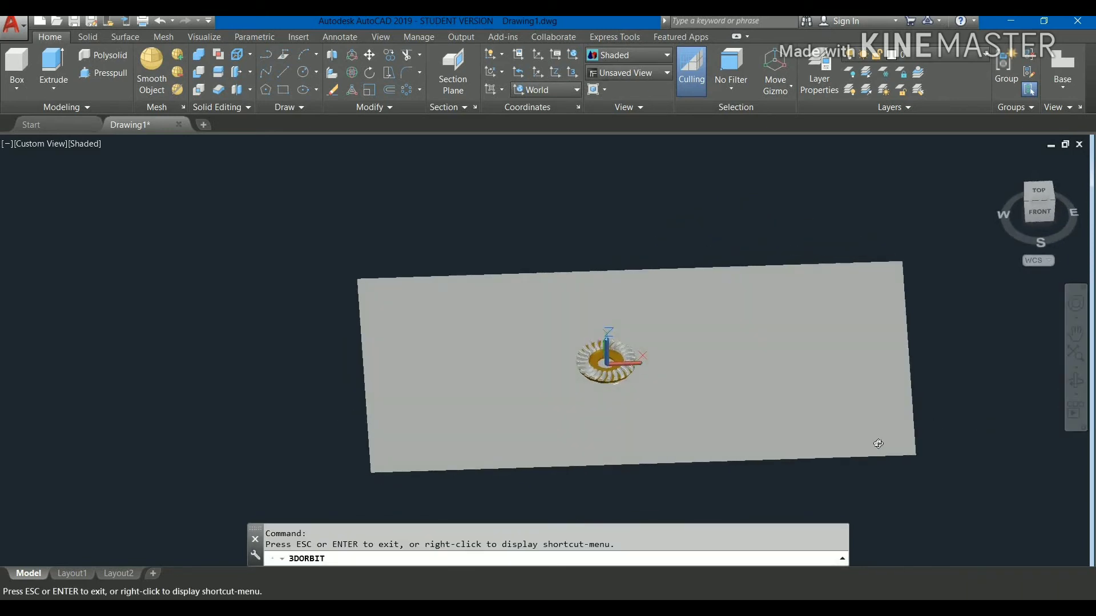
{"action": "scroll", "coordinate": [881, 445], "scroll_direction": "up", "scroll_amount": 1}
{"action": "scroll", "coordinate": [881, 445], "scroll_direction": "up", "scroll_amount": 2}
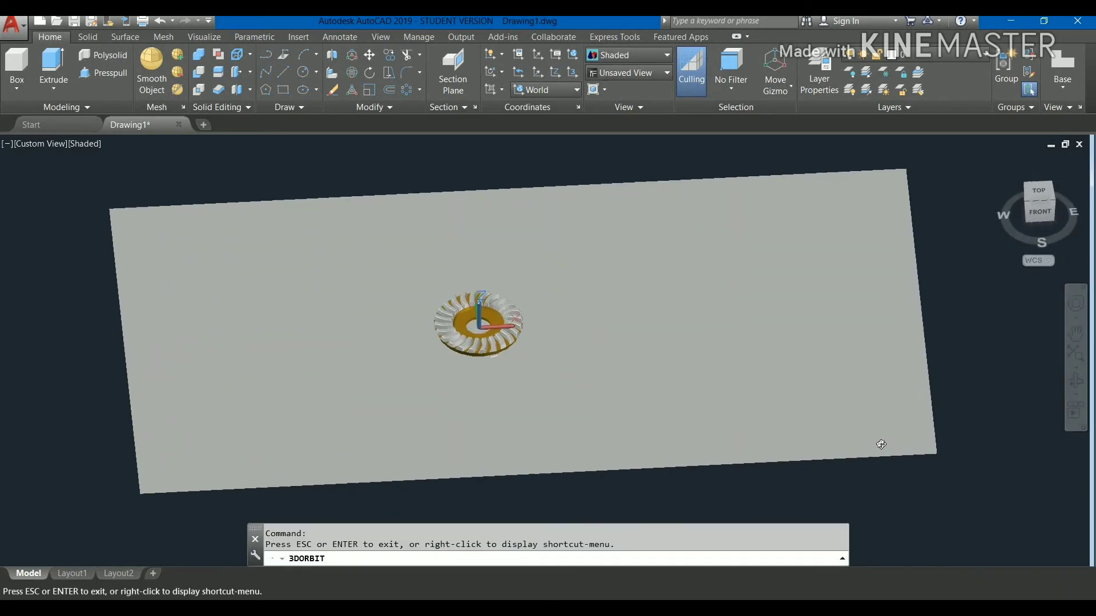
{"action": "scroll", "coordinate": [882, 444], "scroll_direction": "up", "scroll_amount": 1}
{"action": "mouse_move", "coordinate": [807, 452]}
{"action": "left_mouse_down"}
{"action": "mouse_move", "coordinate": [830, 463]}
{"action": "mouse_move", "coordinate": [807, 468]}
{"action": "left_mouse_up"}
{"action": "left_click_drag", "start_coordinate": [731, 469], "coordinate": [765, 471]}
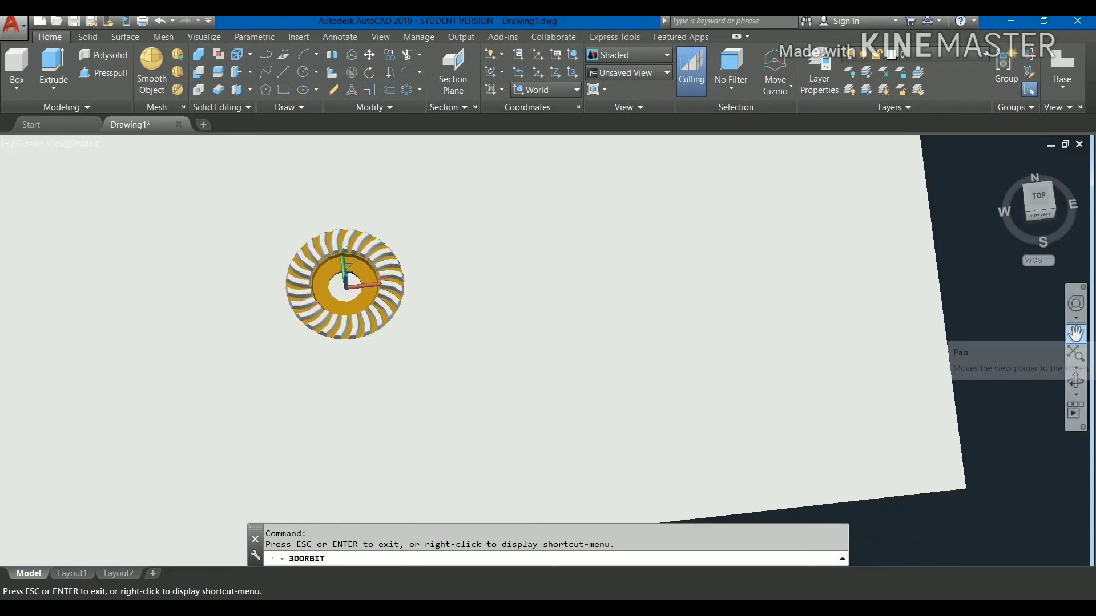
{"action": "left_click", "coordinate": [1075, 333]}
{"action": "left_click_drag", "start_coordinate": [851, 333], "coordinate": [941, 375]}
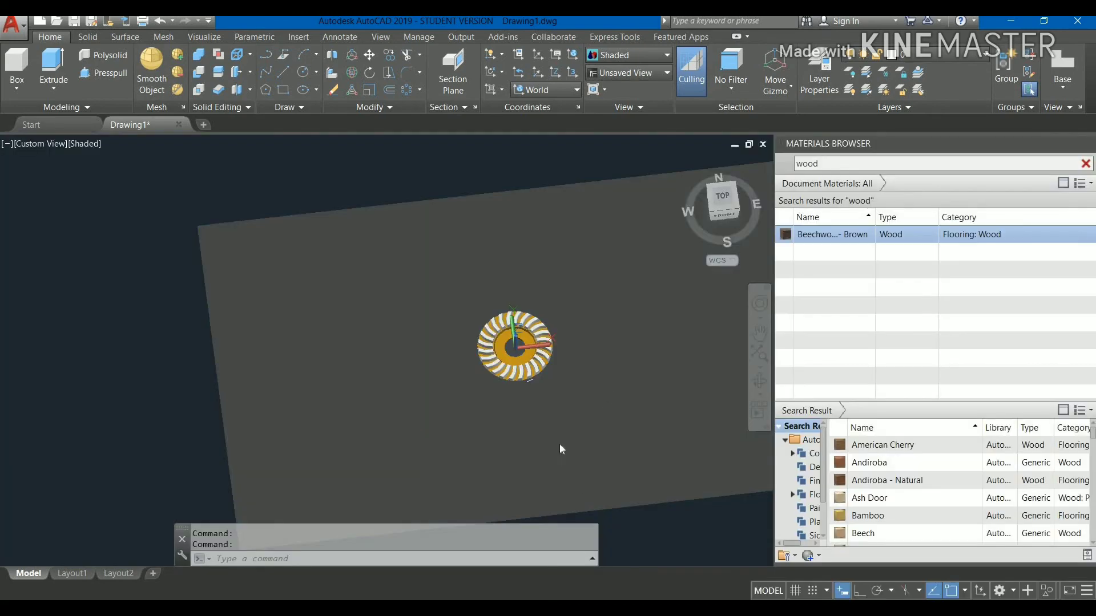
Clear the ground plane selection and close the Materials Browser
{"action": "key", "text": "Escape"}
{"action": "left_click", "coordinate": [409, 310]}
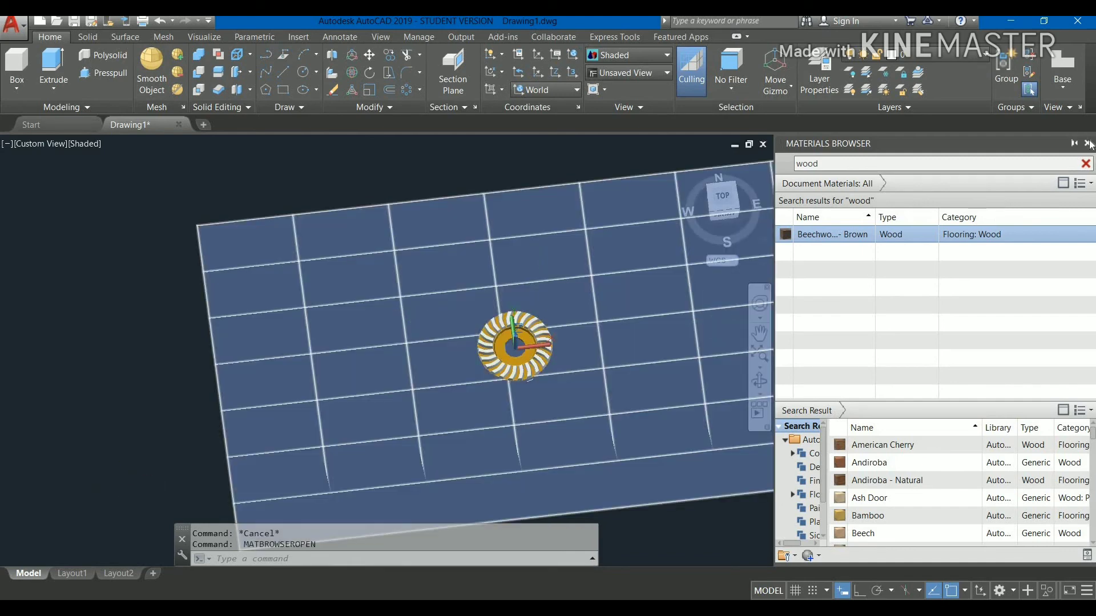
{"action": "left_click", "coordinate": [1087, 144]}
Make a window selection in empty space, then zoom in closer on the gear
{"action": "left_click", "coordinate": [330, 286]}
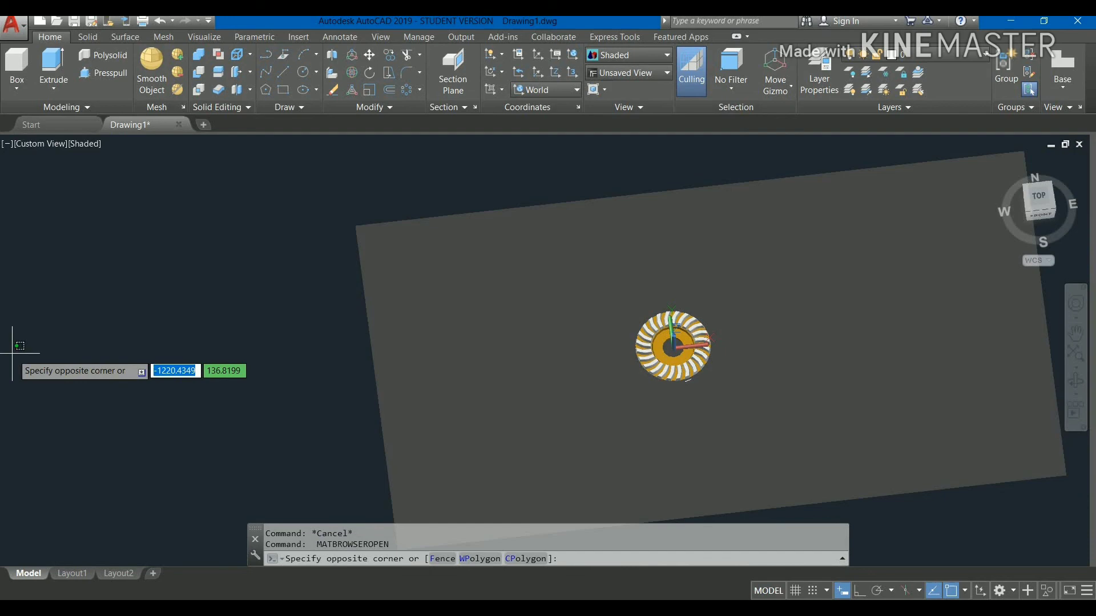
{"action": "left_click", "coordinate": [100, 352]}
{"action": "left_click", "coordinate": [1075, 354]}
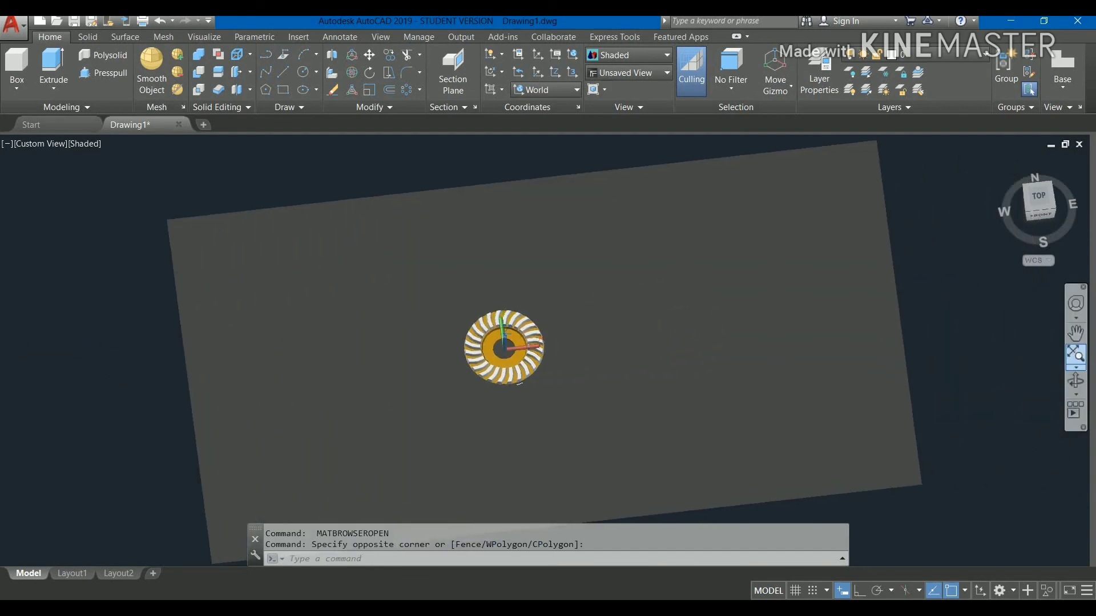
{"action": "scroll", "coordinate": [574, 325], "scroll_direction": "up", "scroll_amount": 5}
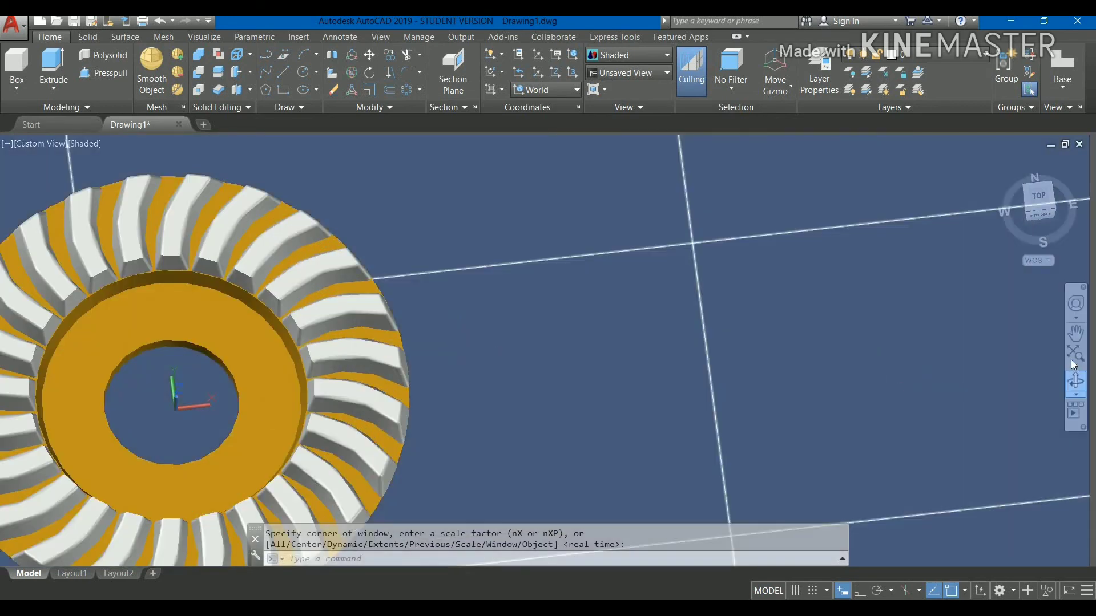
{"action": "left_click", "coordinate": [1075, 334]}
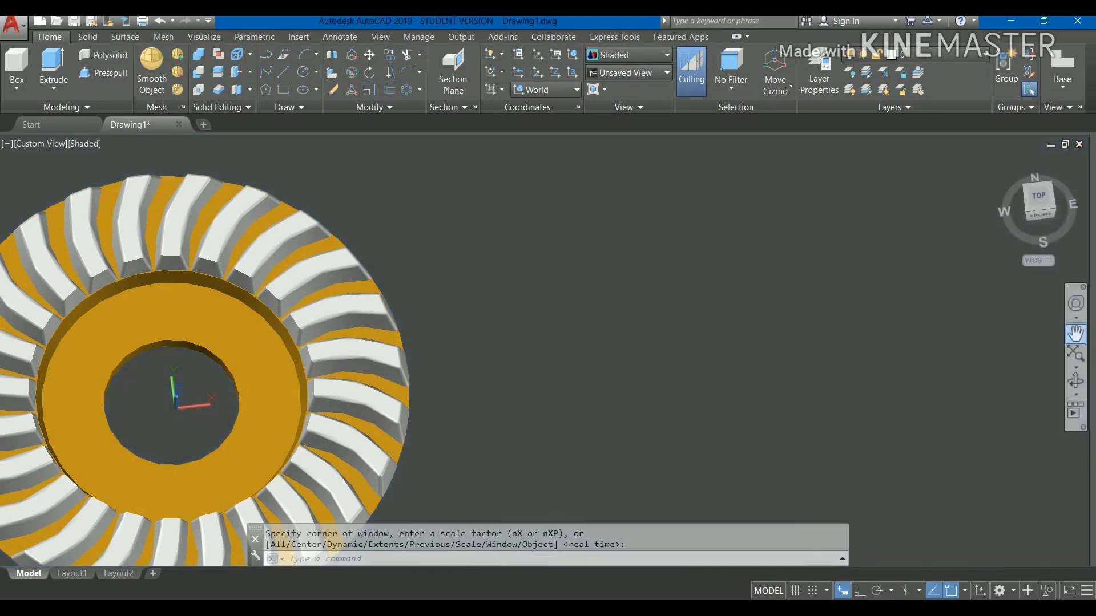